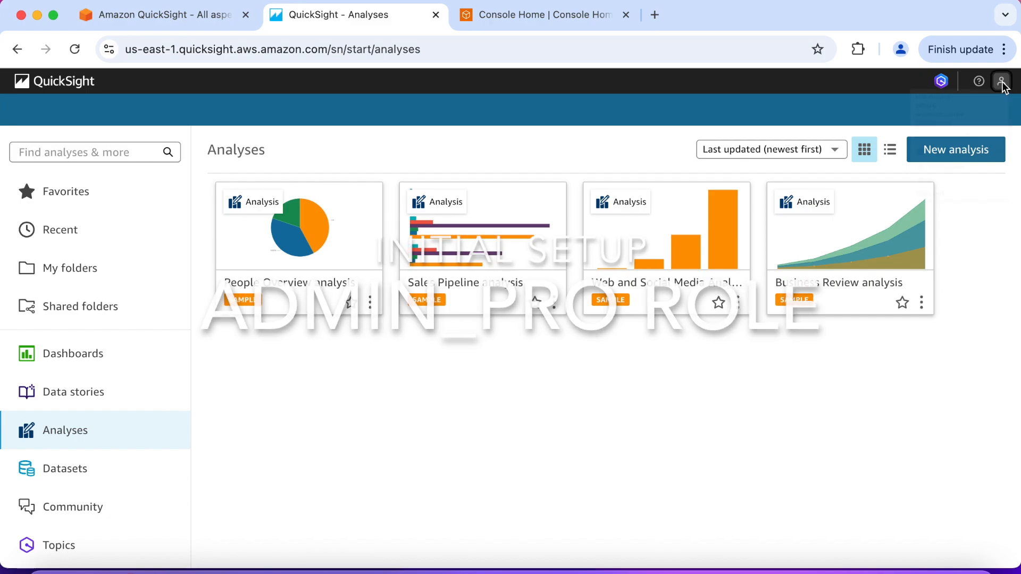
Open the QuickSight account management and review the pricing plans, including the Amazon Q in QuickSight status
{"action": "left_click", "coordinate": [942, 170]}
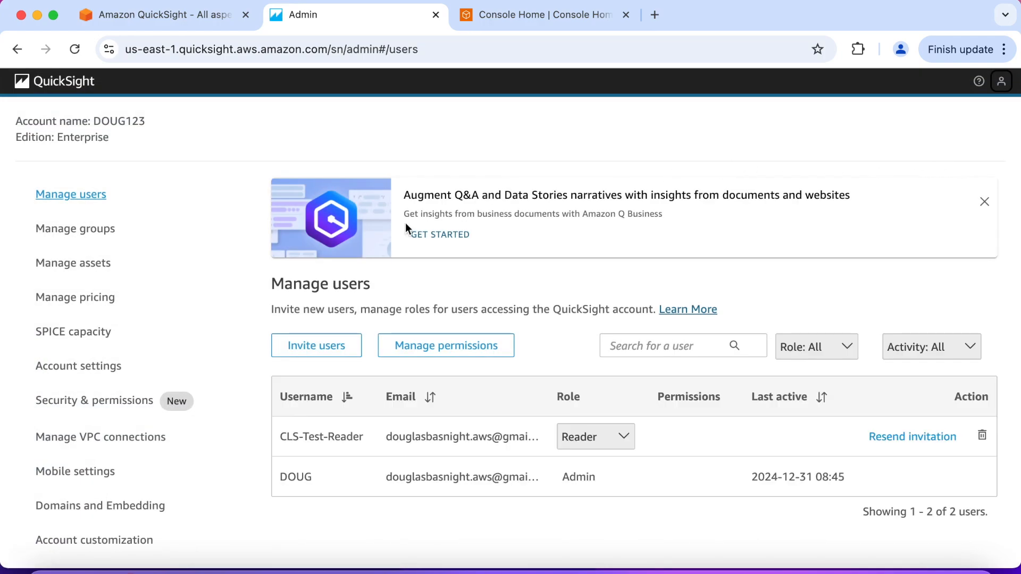
{"action": "left_click", "coordinate": [90, 299]}
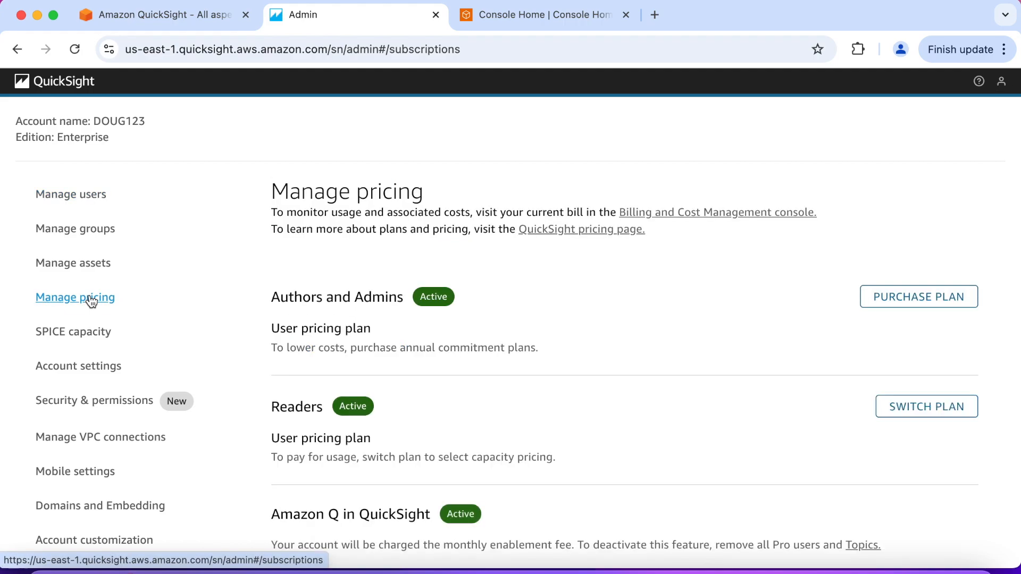
{"action": "scroll", "coordinate": [275, 361], "scroll_direction": "down", "scroll_amount": 2}
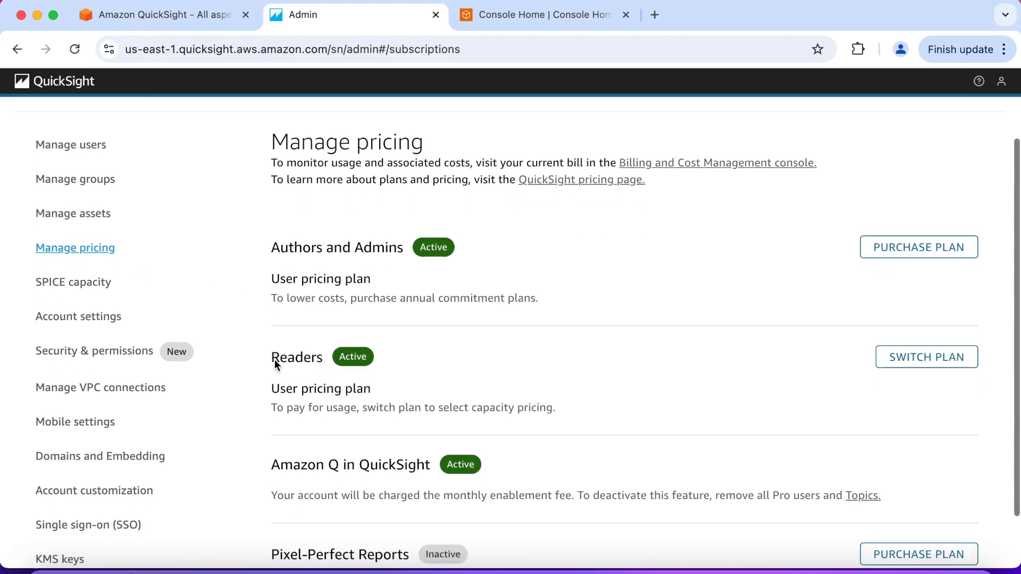
{"action": "scroll", "coordinate": [274, 359], "scroll_direction": "down", "scroll_amount": 1}
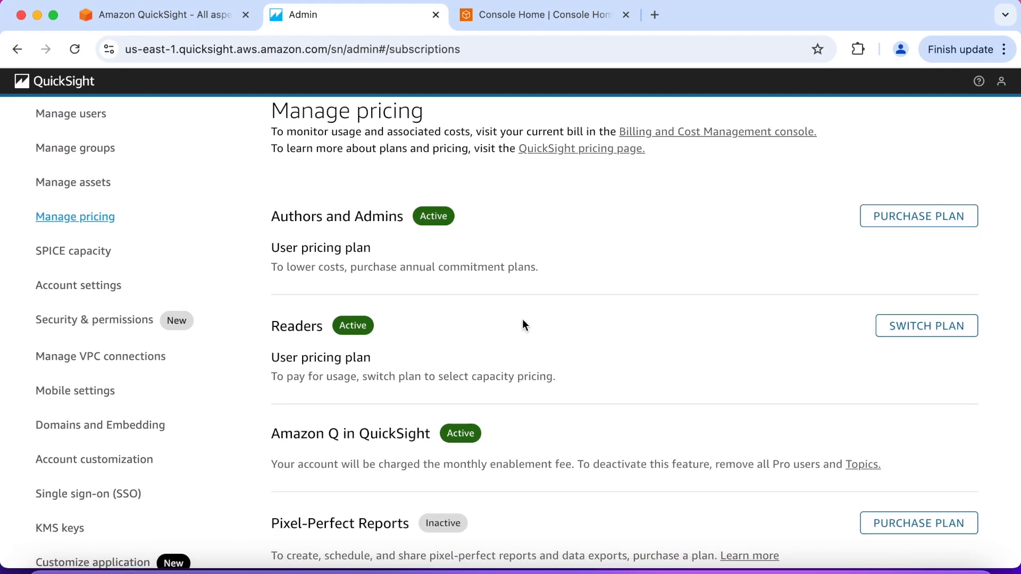
Switch to the AWS console and launch CloudShell, dismissing the welcome dialog and the Amazon Q inline suggestions notice
{"action": "left_click", "coordinate": [558, 17]}
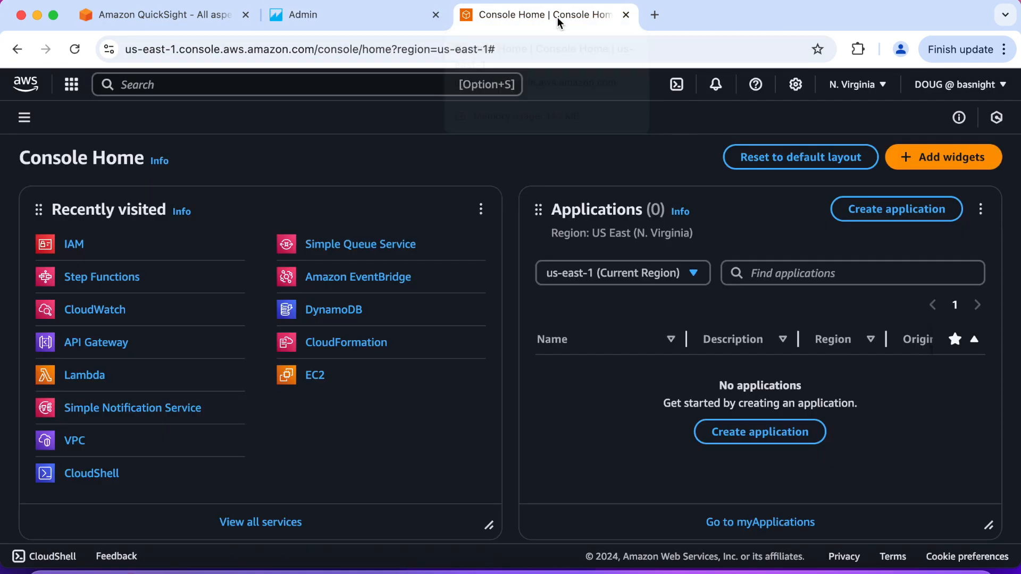
{"action": "left_click", "coordinate": [99, 475]}
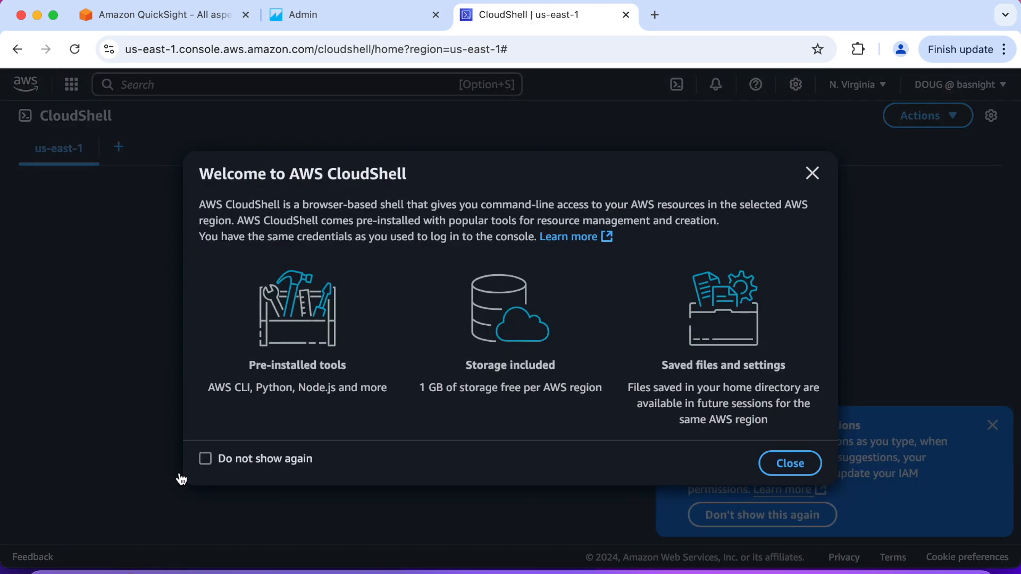
{"action": "left_click", "coordinate": [786, 465]}
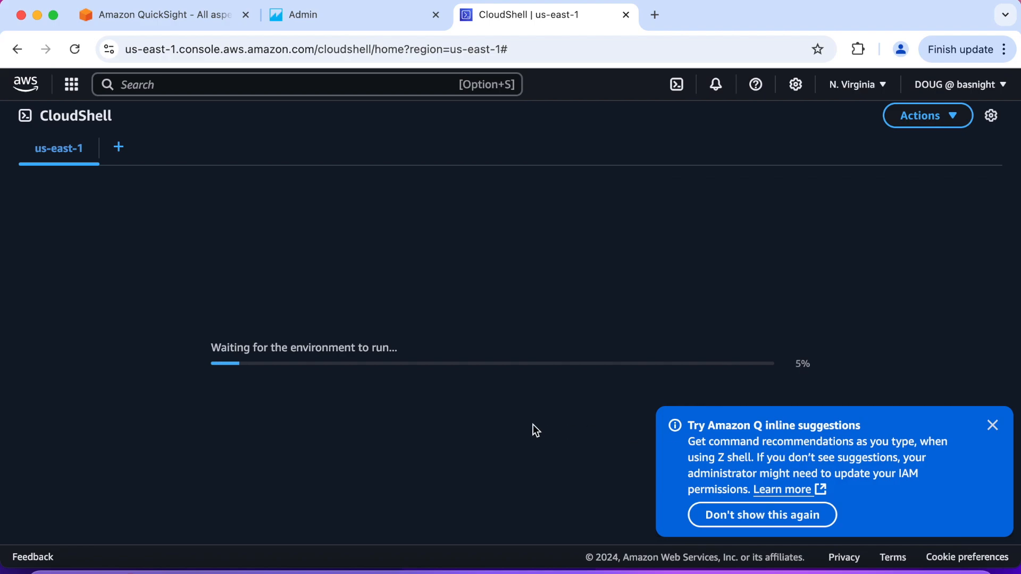
{"action": "left_click", "coordinate": [992, 425]}
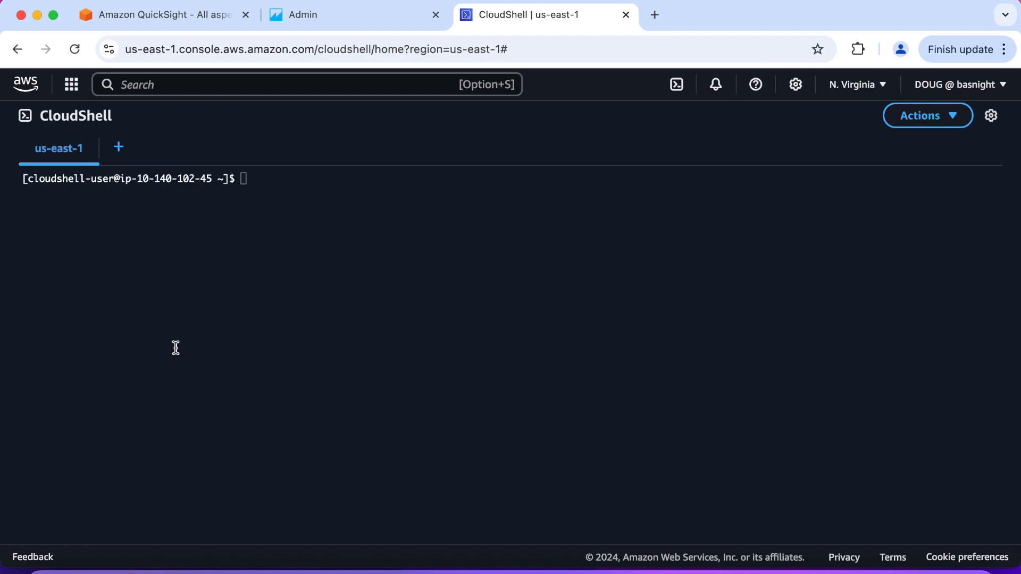
Run aws quicksight update-user with the account ID, default namespace, ADMIN_PRO role, user name and e-mail, and clear the terminal
{"action": "left_click", "coordinate": [244, 180]}
{"action": "key", "text": "super+v"}
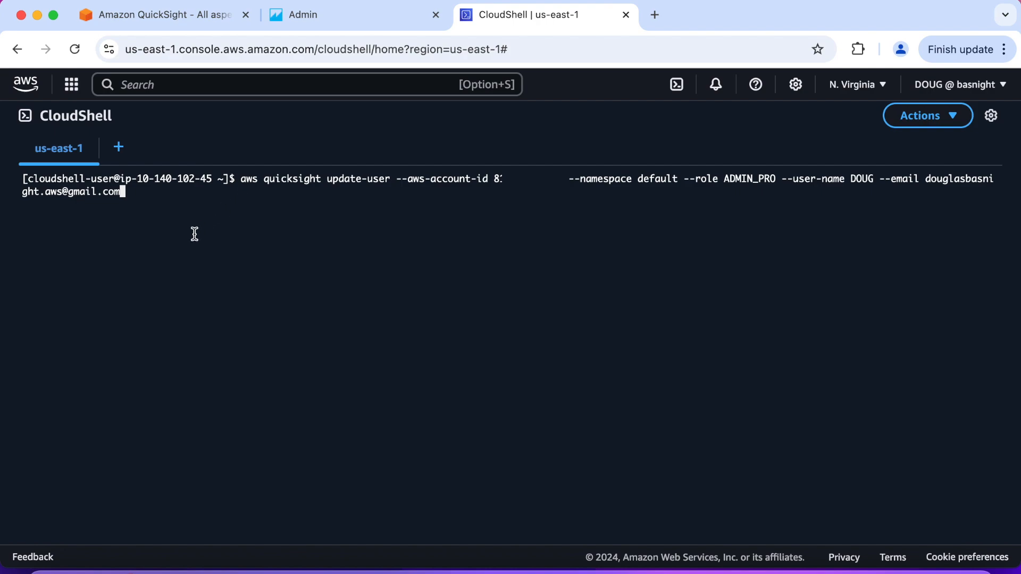
{"action": "key", "text": "Return"}
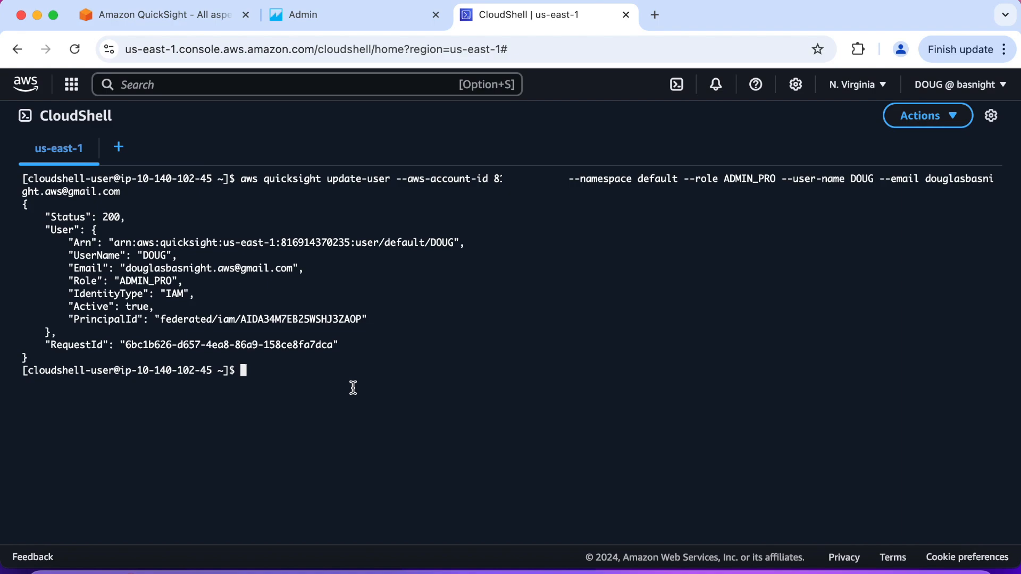
{"action": "type", "text": "clear"}
{"action": "key", "text": "Return"}
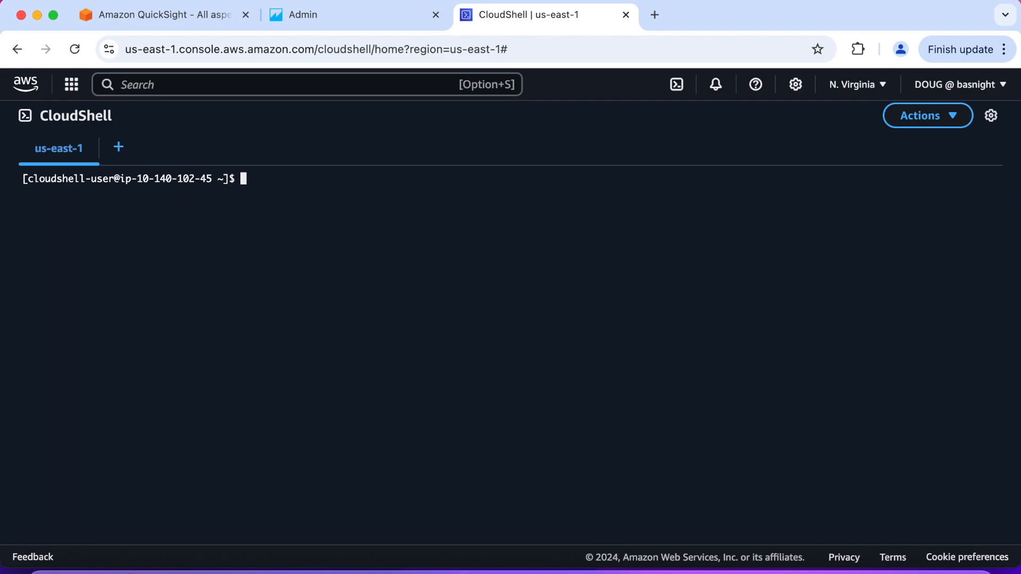
Return to the QuickSight account management and check the administrator's role in the user list
{"action": "left_click", "coordinate": [380, 21]}
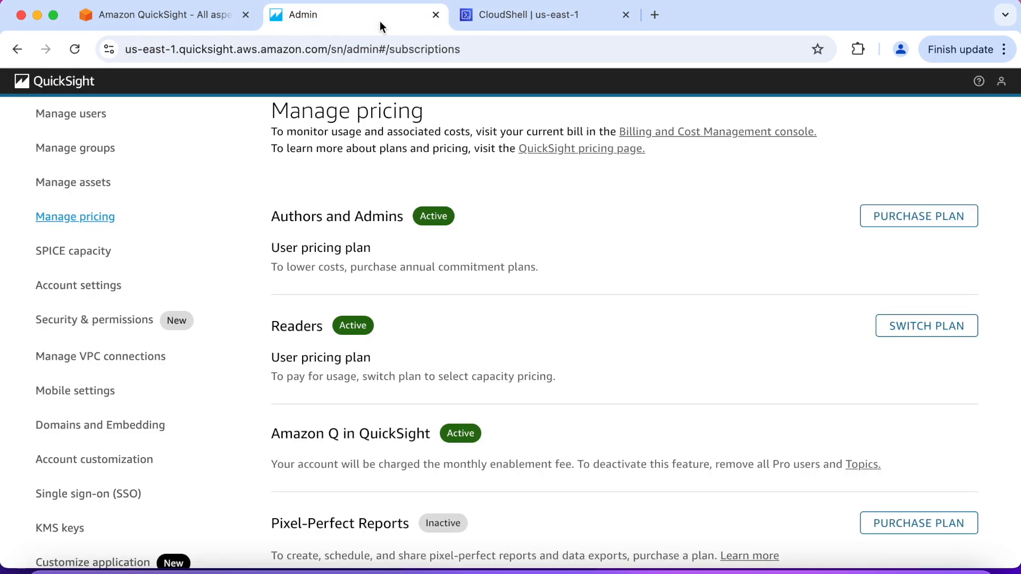
{"action": "scroll", "coordinate": [522, 248], "scroll_direction": "up", "scroll_amount": 3}
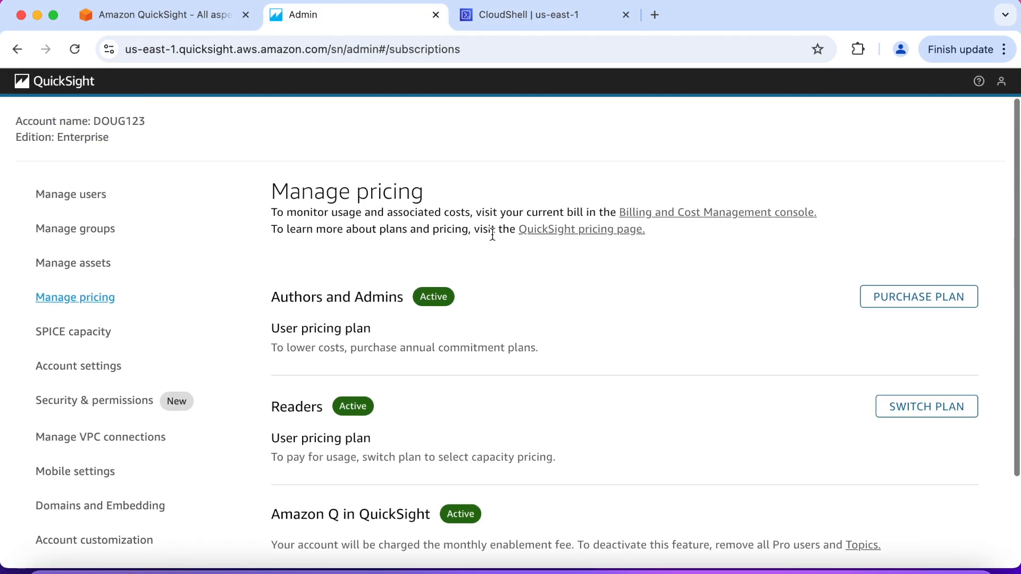
{"action": "left_click", "coordinate": [78, 83]}
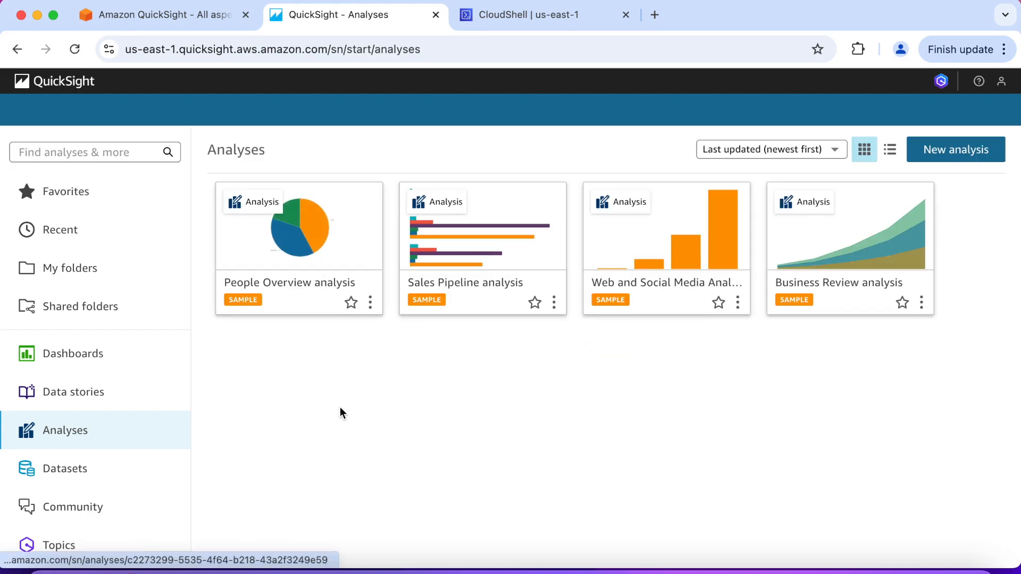
{"action": "left_click", "coordinate": [1001, 81]}
{"action": "left_click", "coordinate": [947, 170]}
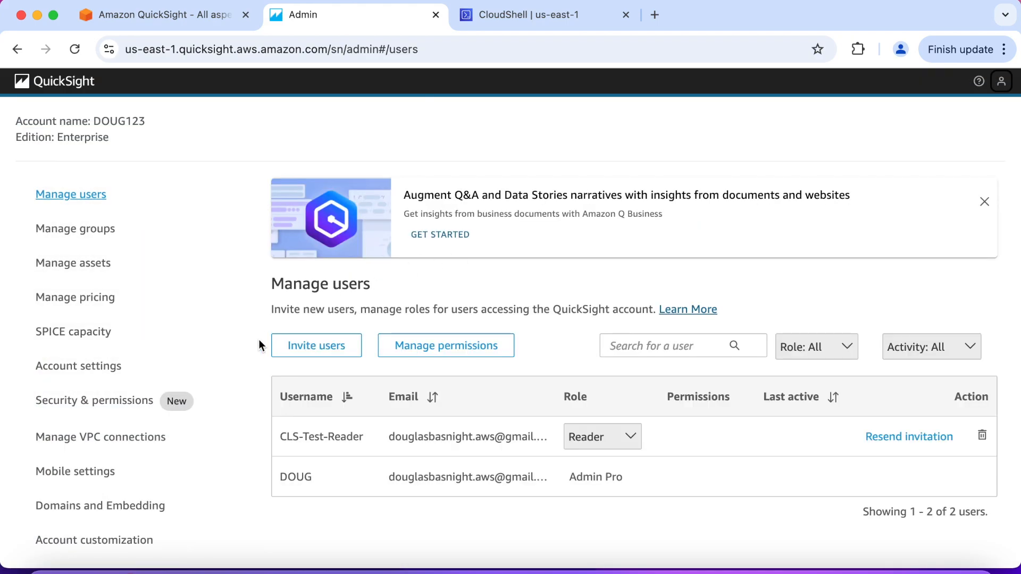
Check the Authors and Admins, Readers and Amazon Q plans under Manage pricing, and return to the QuickSight home page
{"action": "left_click", "coordinate": [101, 298]}
{"action": "scroll", "coordinate": [315, 329], "scroll_direction": "down", "scroll_amount": 2}
{"action": "scroll", "coordinate": [315, 330], "scroll_direction": "down", "scroll_amount": 2}
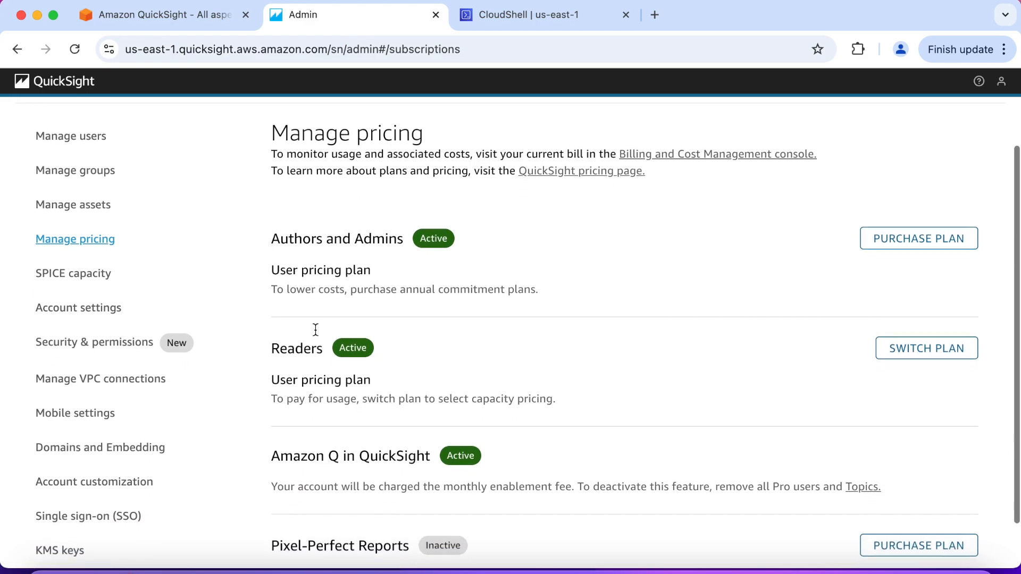
{"action": "scroll", "coordinate": [285, 467], "scroll_direction": "up", "scroll_amount": 3}
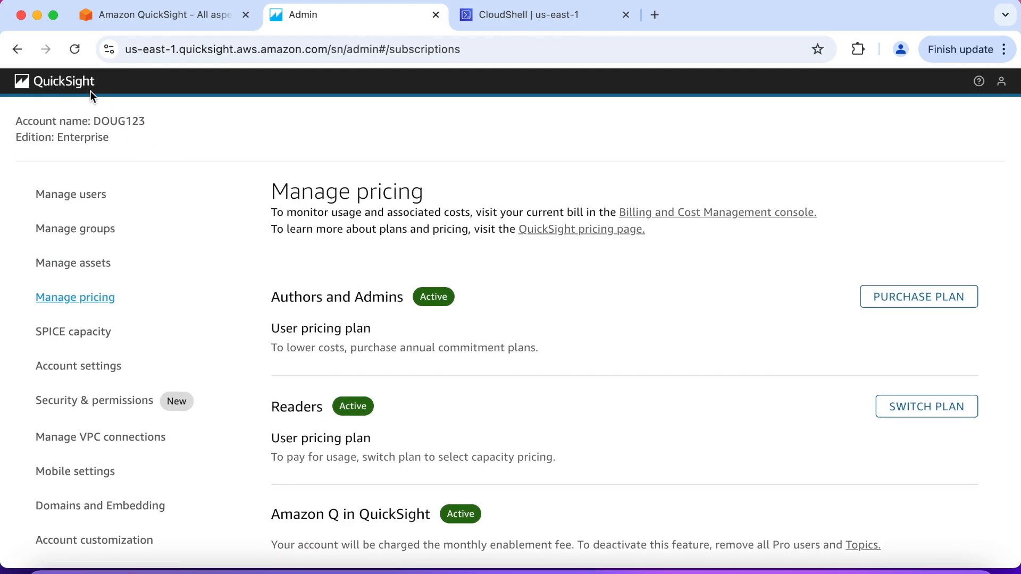
{"action": "left_click", "coordinate": [78, 82]}
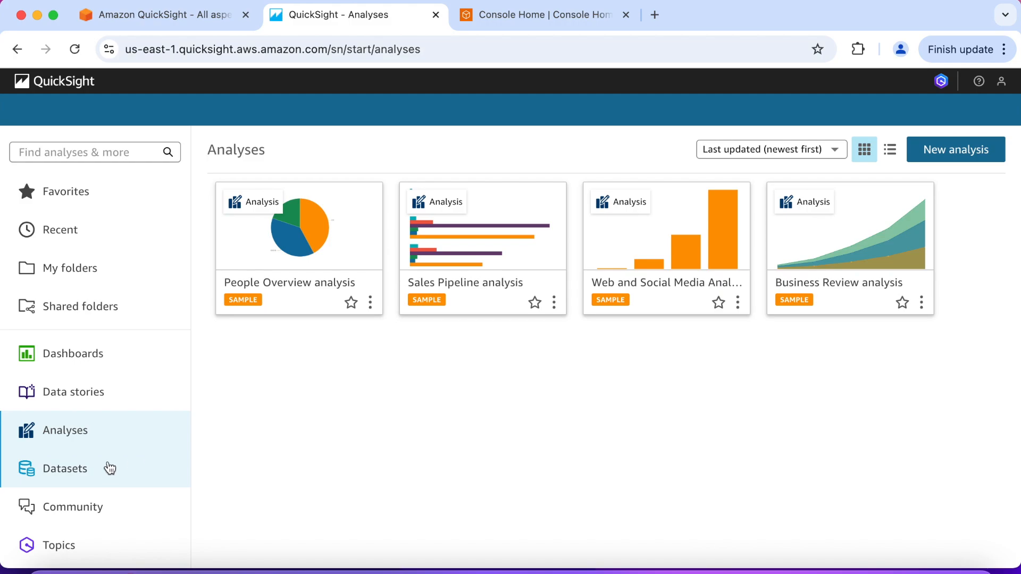
Create a new dataset by uploading SaaS-Sales.csv from the Desktop, and open it for editing settings and preparing data
{"action": "left_click", "coordinate": [98, 475]}
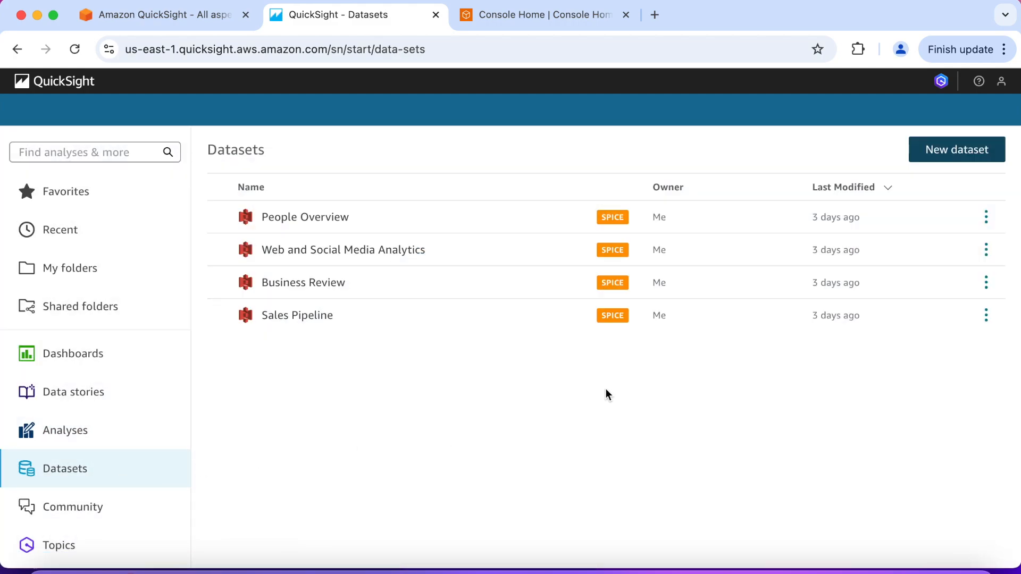
{"action": "left_click", "coordinate": [950, 154]}
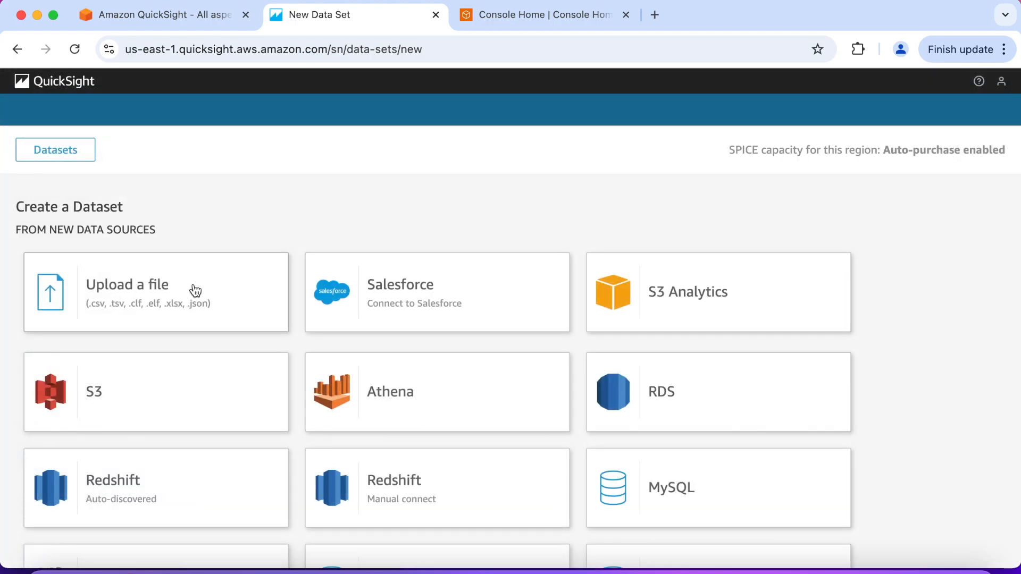
{"action": "left_click", "coordinate": [195, 291]}
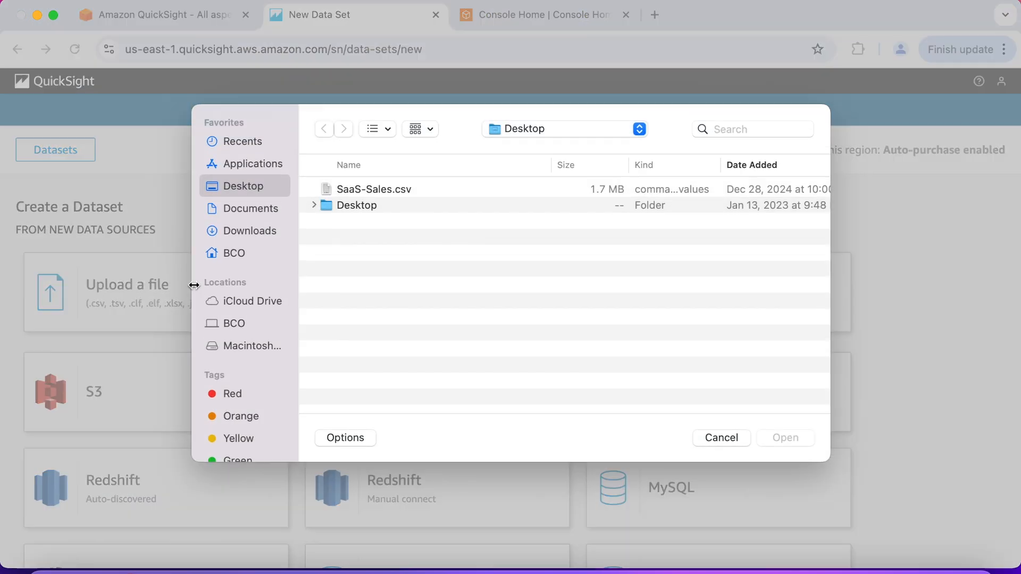
{"action": "left_click", "coordinate": [417, 190]}
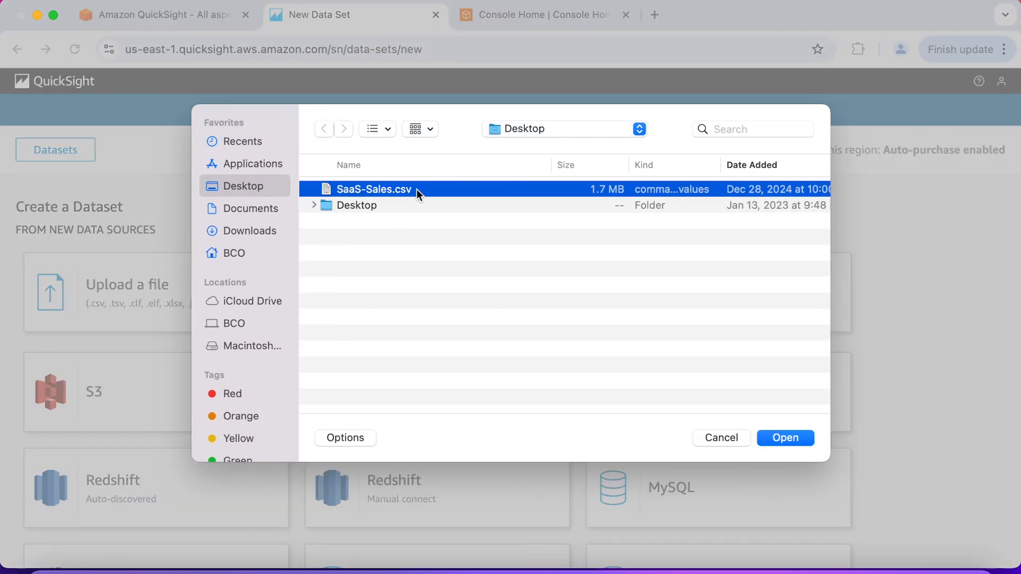
{"action": "left_click", "coordinate": [780, 435]}
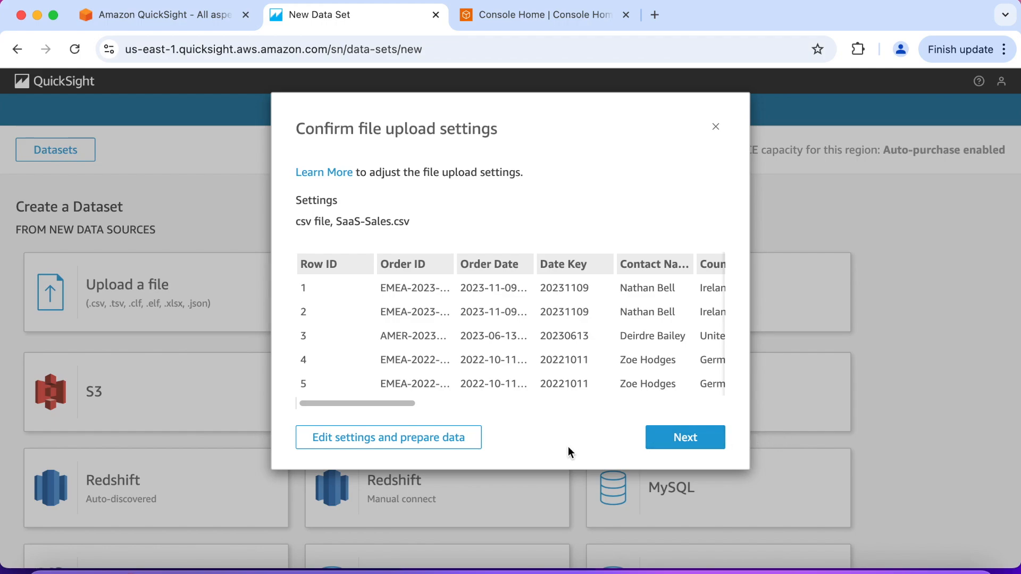
{"action": "left_click", "coordinate": [433, 439]}
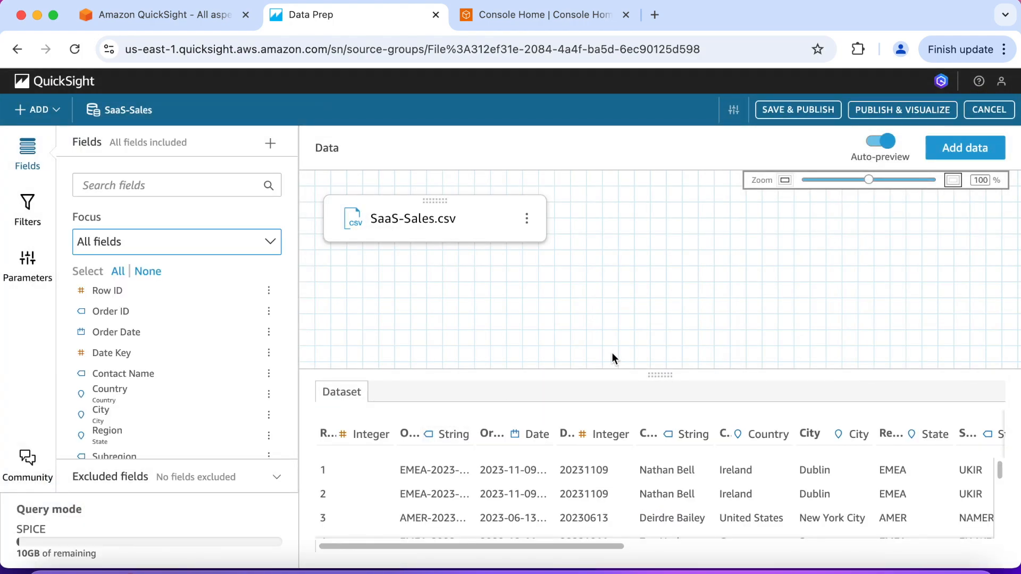
Save and publish the SaaS-Sales dataset, and return to the list of datasets
{"action": "left_click", "coordinate": [783, 110]}
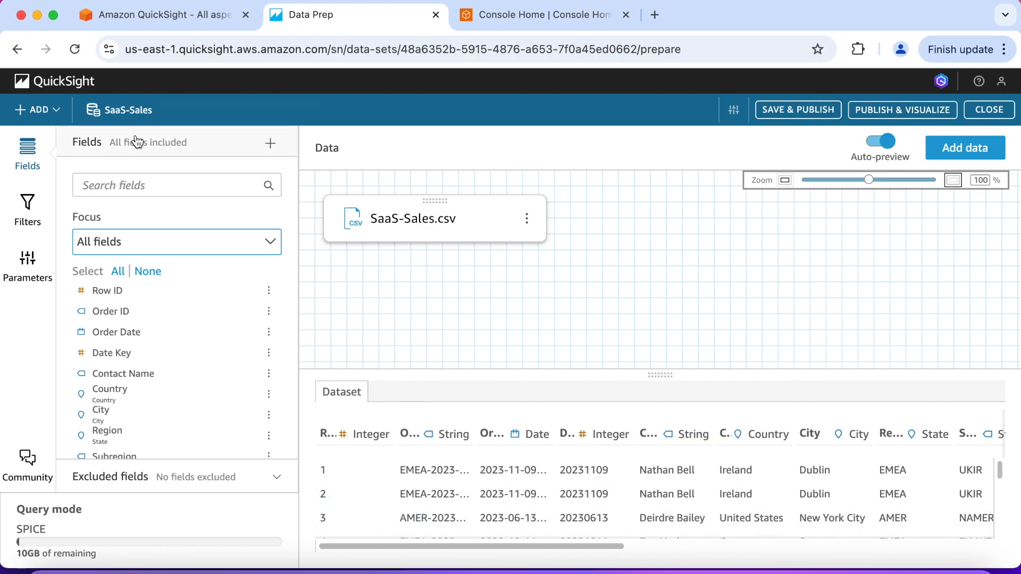
{"action": "left_click", "coordinate": [62, 84]}
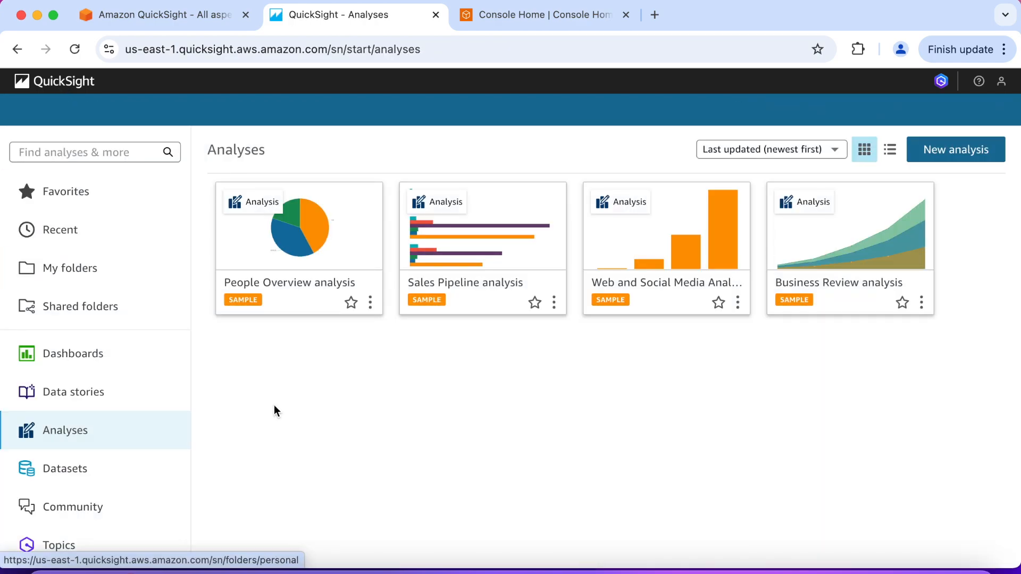
{"action": "left_click", "coordinate": [94, 475]}
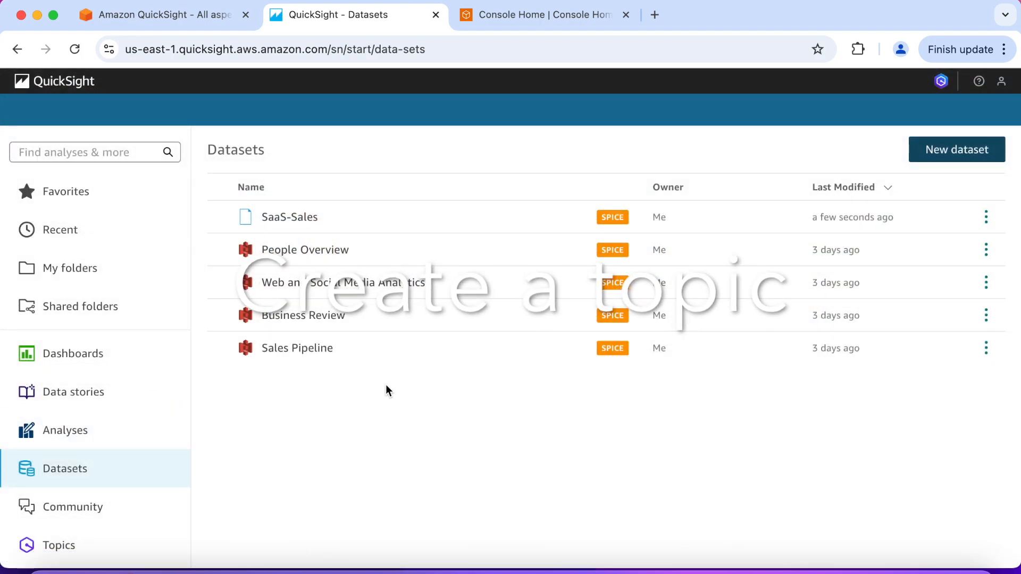
Start a new Amazon Q topic and name it "Saas-Sales"
{"action": "scroll", "coordinate": [384, 394], "scroll_direction": "down", "scroll_amount": 1}
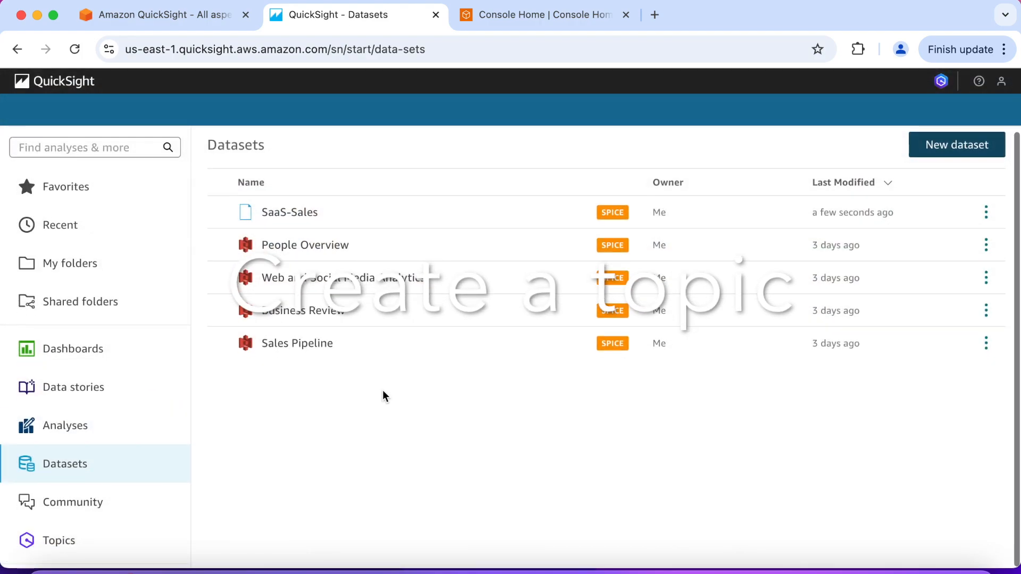
{"action": "left_click", "coordinate": [109, 541]}
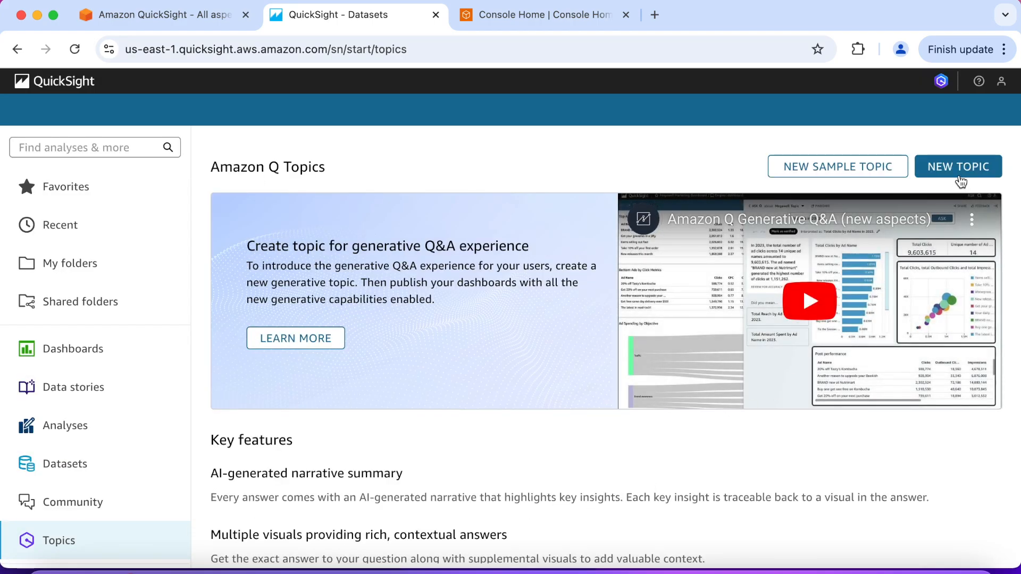
{"action": "left_click", "coordinate": [965, 171]}
{"action": "left_click", "coordinate": [404, 212]}
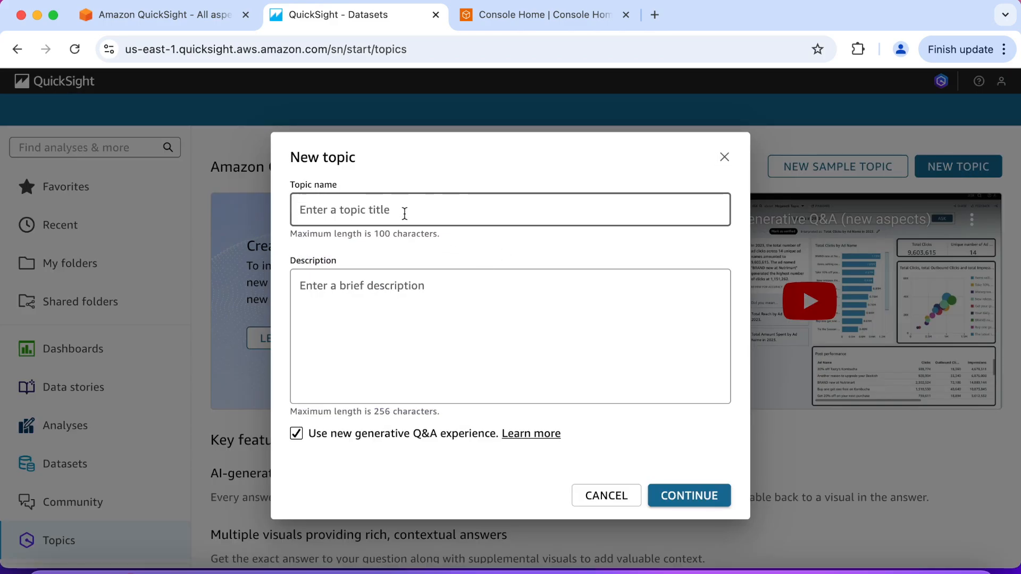
{"action": "type", "text": "Saas-Sales"}
Describe the topic as "Use this topic to ask questions regarding software sales" and continue to the dataset selection
{"action": "left_click", "coordinate": [384, 296]}
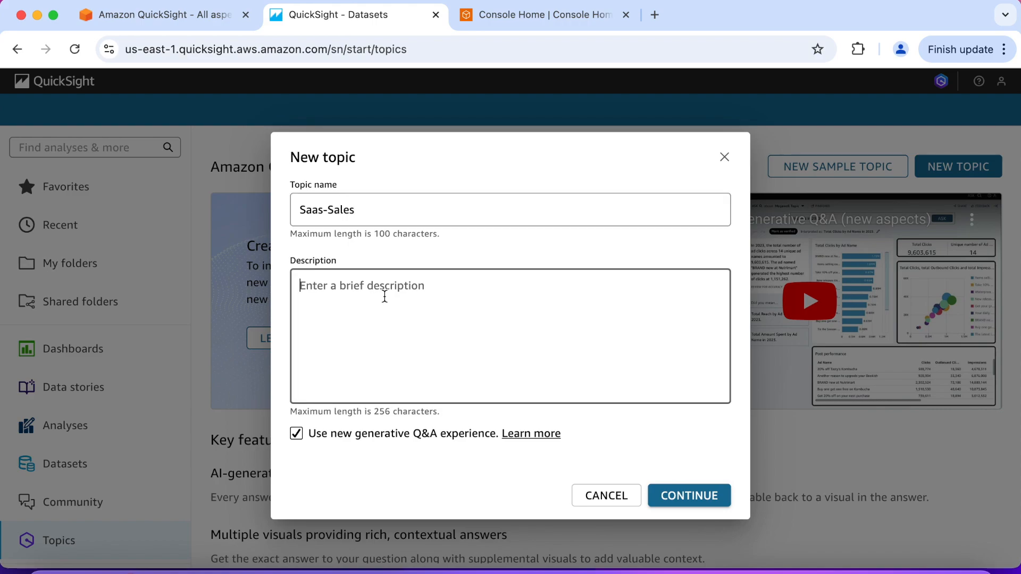
{"action": "type", "text": "Use this topic to a"}
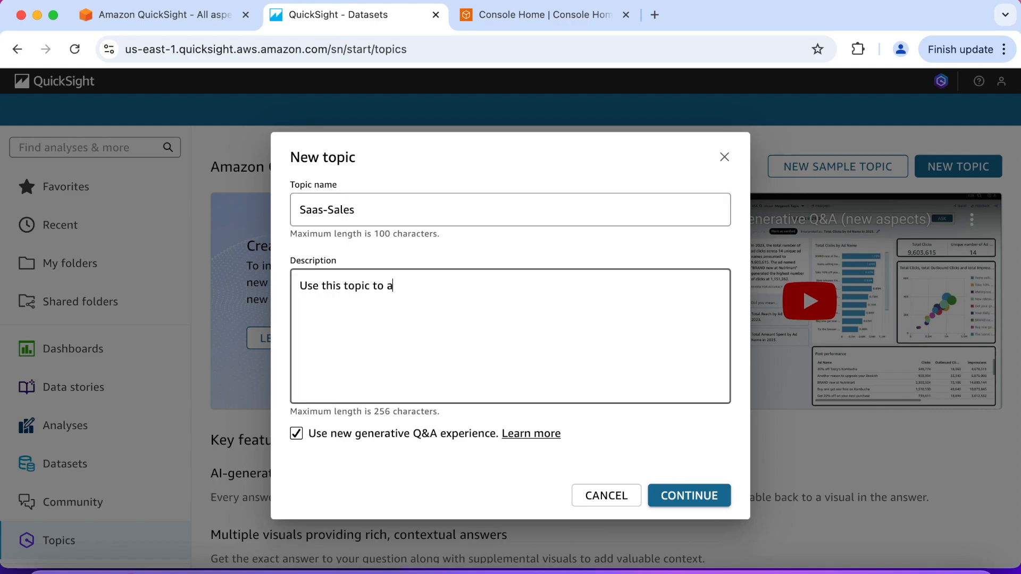
{"action": "type", "text": "sk questions reg"}
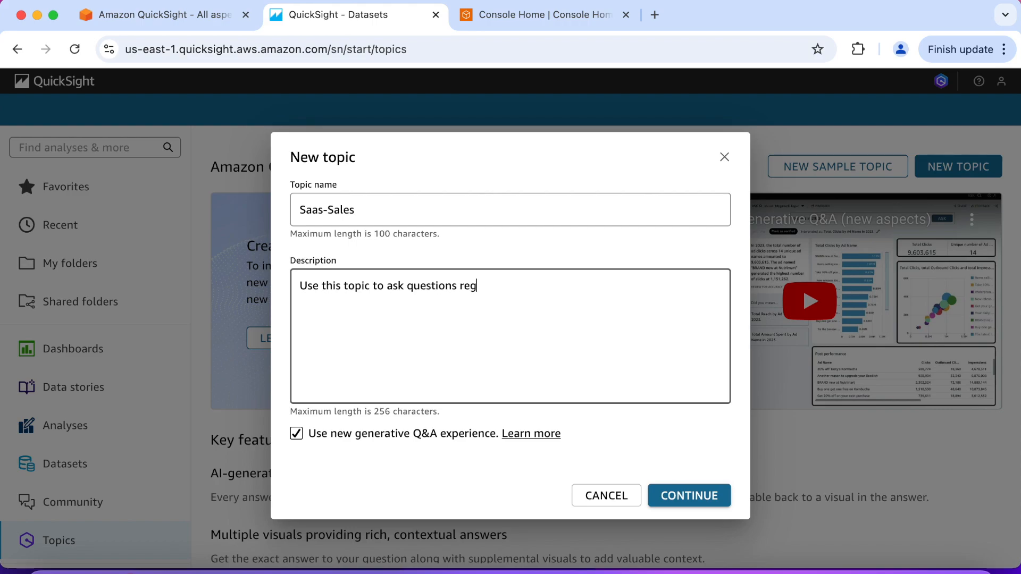
{"action": "type", "text": "arding software sales"}
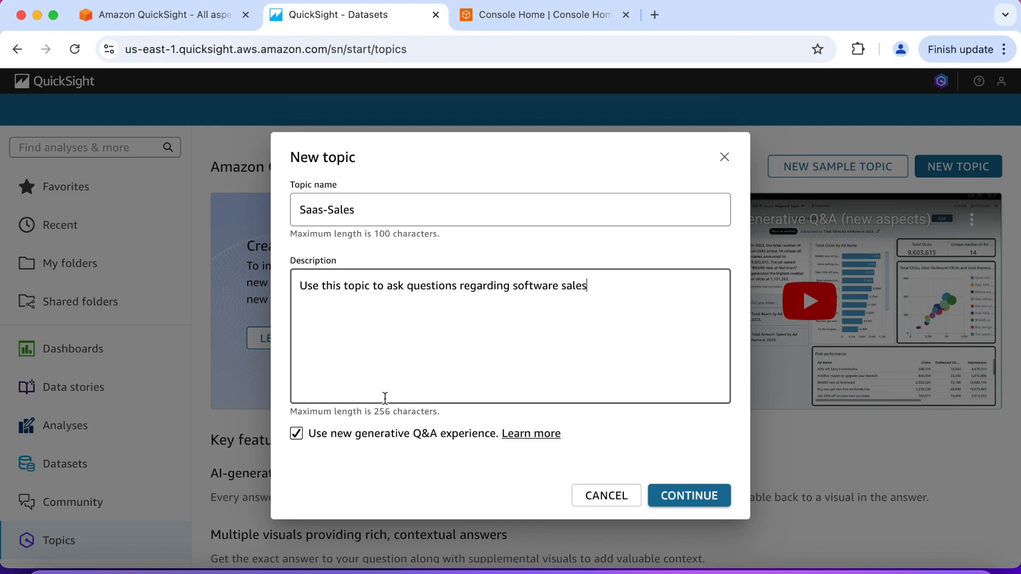
{"action": "left_click", "coordinate": [675, 497]}
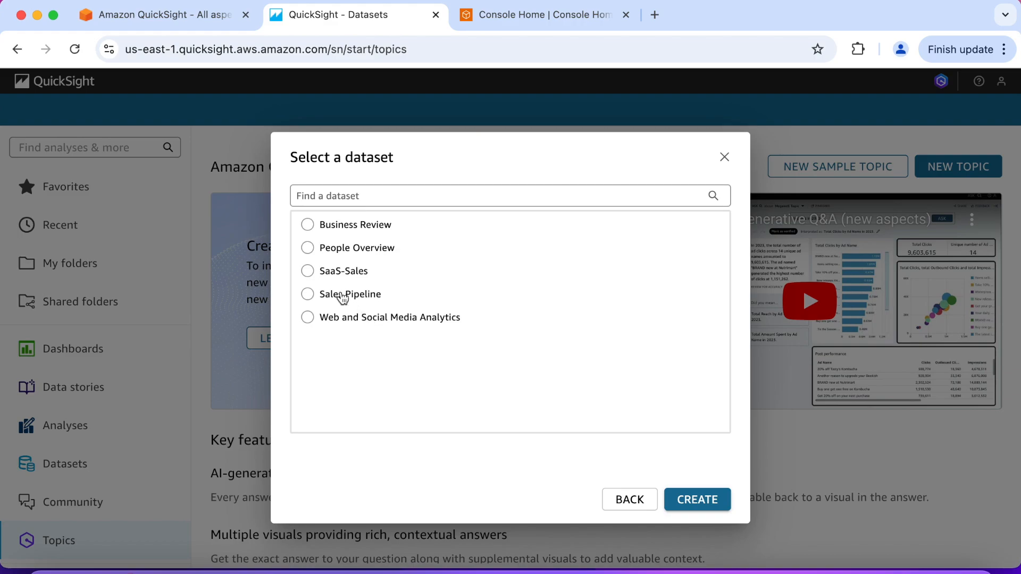
Choose SaaS-Sales as the dataset for the new topic and create the topic
{"action": "left_click", "coordinate": [309, 272]}
{"action": "left_click", "coordinate": [698, 500]}
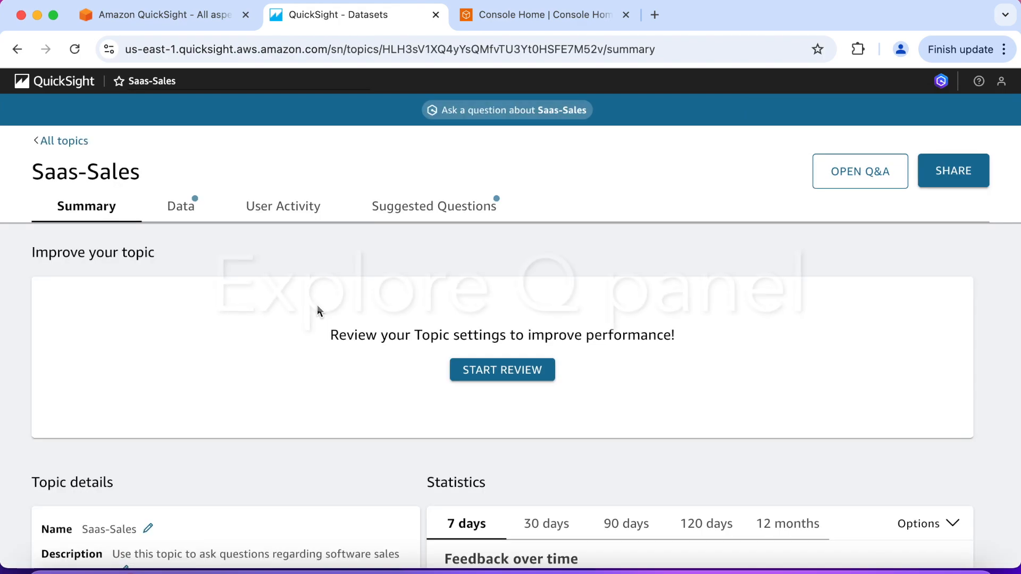
Ask the Saas-Sales topic the question "Show me total sales"
{"action": "left_click", "coordinate": [532, 111]}
{"action": "left_click", "coordinate": [522, 247]}
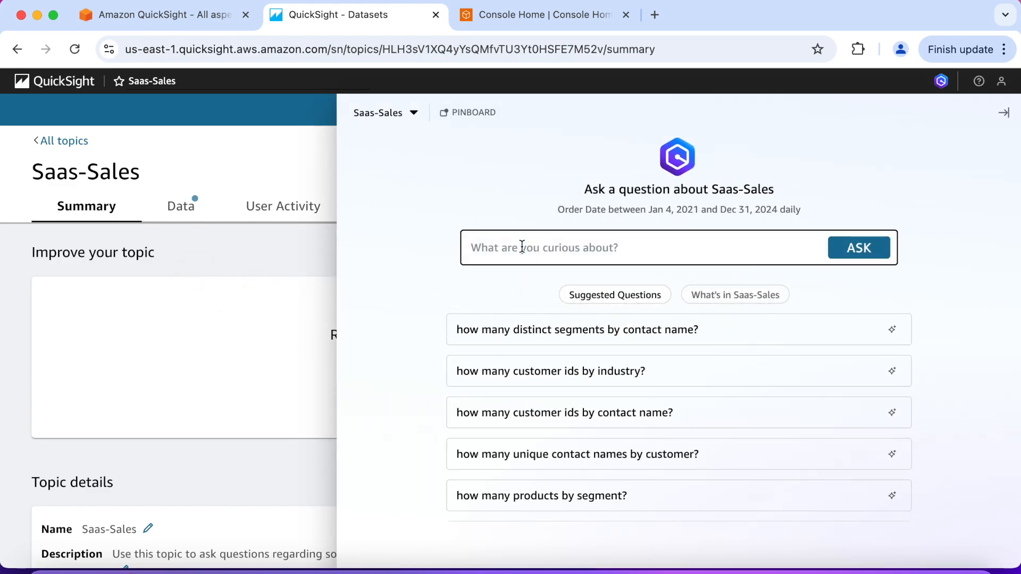
{"action": "type", "text": "S"}
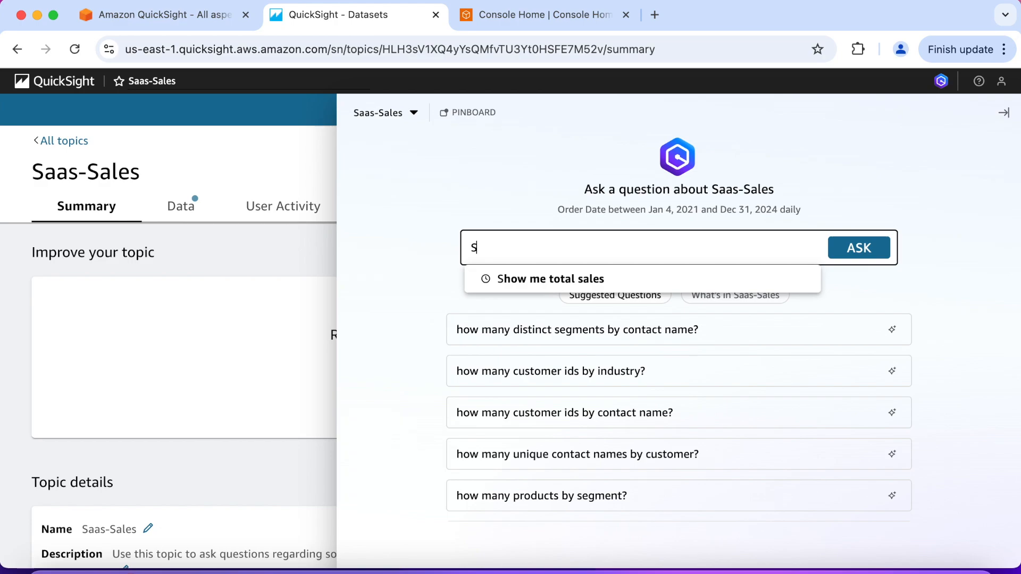
{"action": "type", "text": "how"}
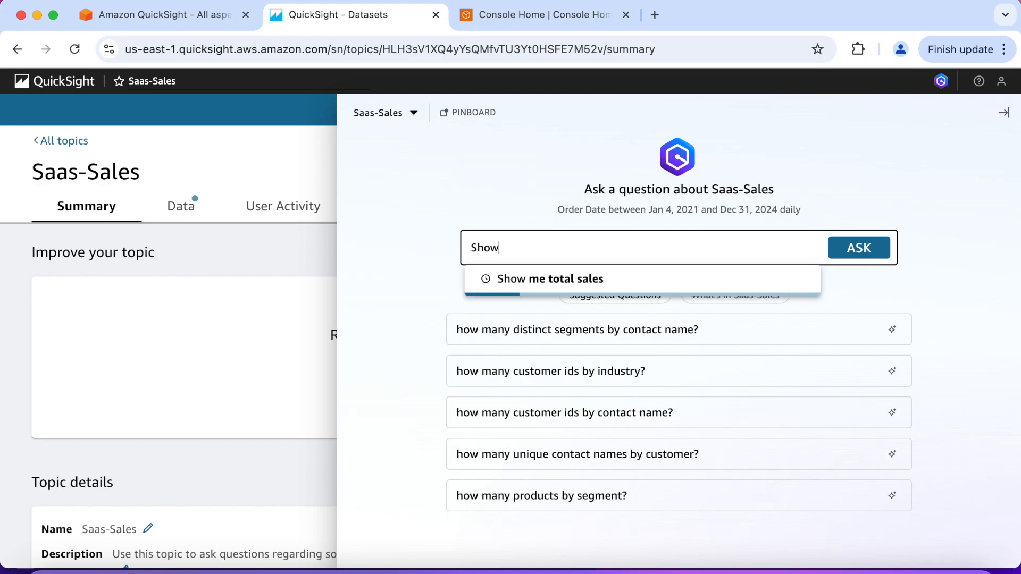
{"action": "left_click", "coordinate": [483, 283]}
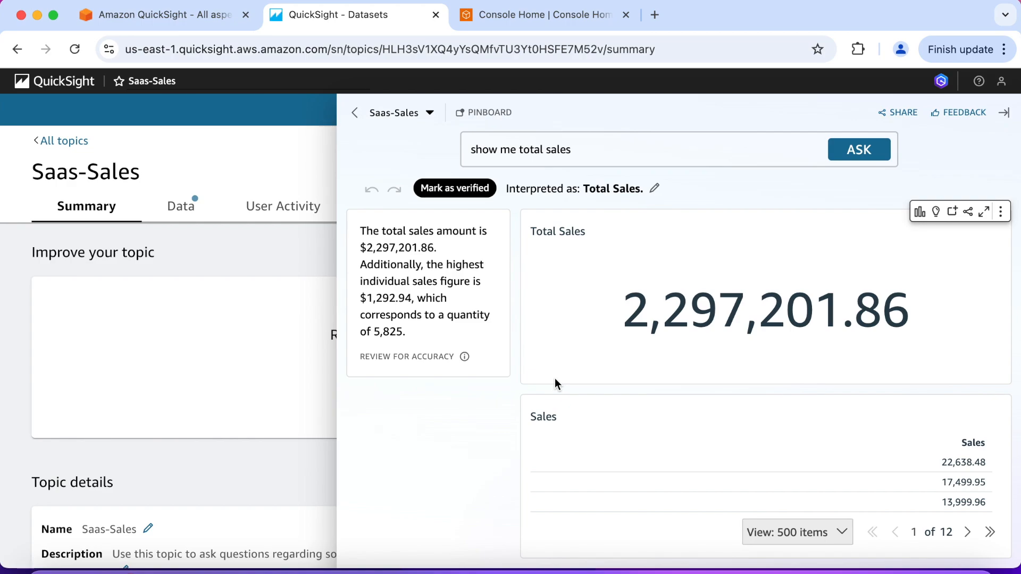
Examine the available visual types, the topic description and the insights for the Total Sales answer
{"action": "left_click", "coordinate": [919, 212]}
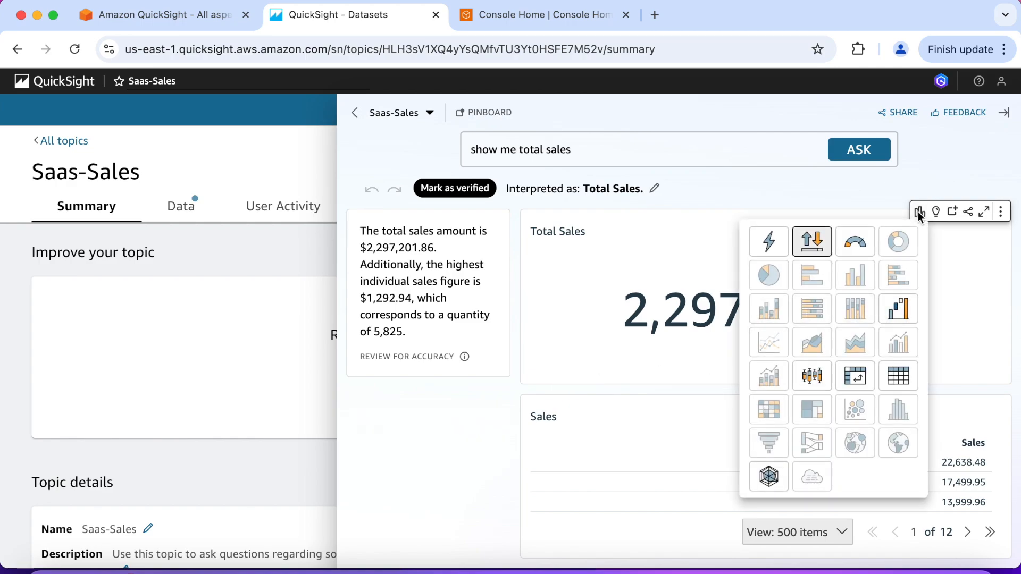
{"action": "left_click", "coordinate": [918, 212]}
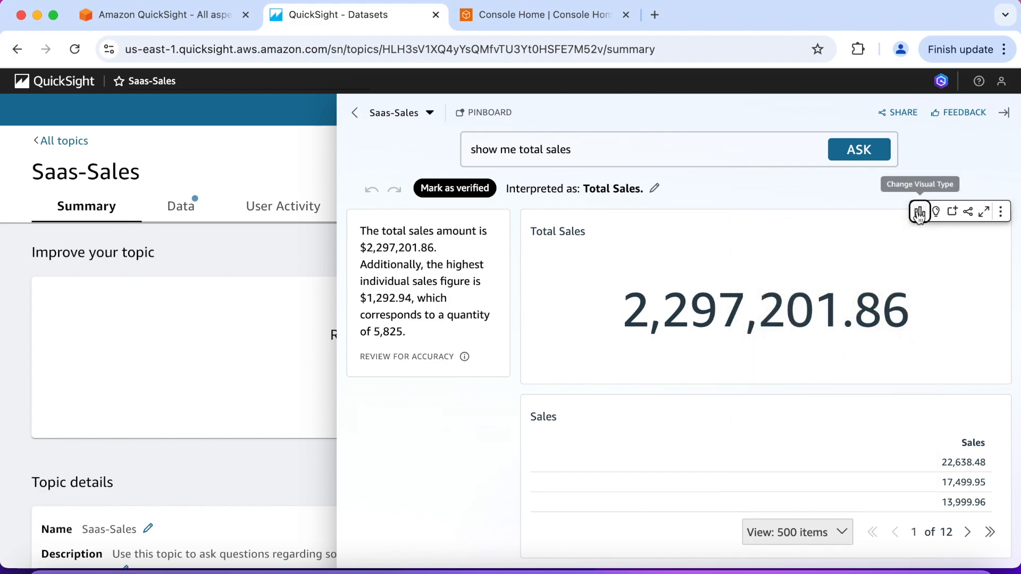
{"action": "left_click", "coordinate": [429, 114]}
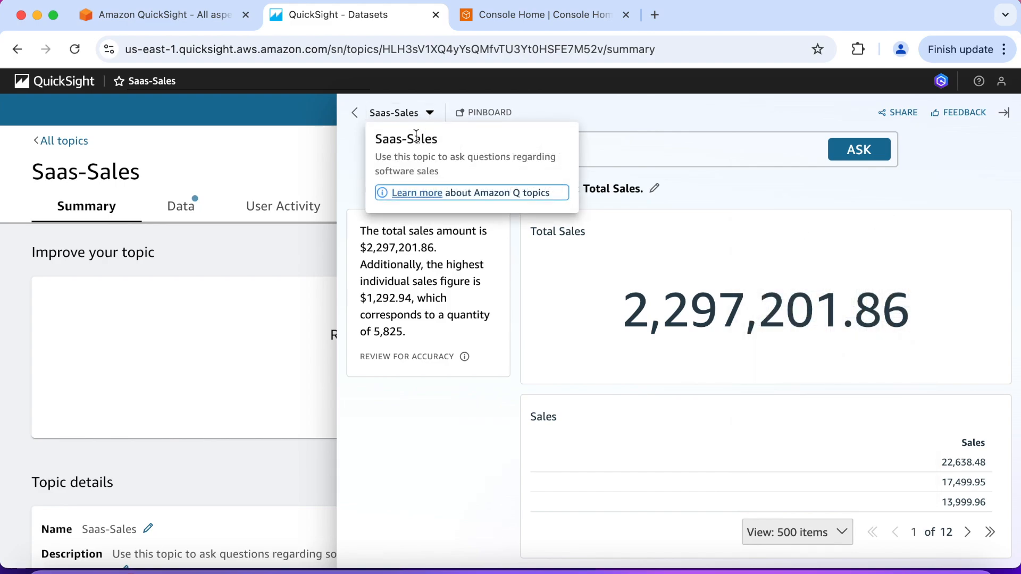
{"action": "left_click", "coordinate": [511, 286]}
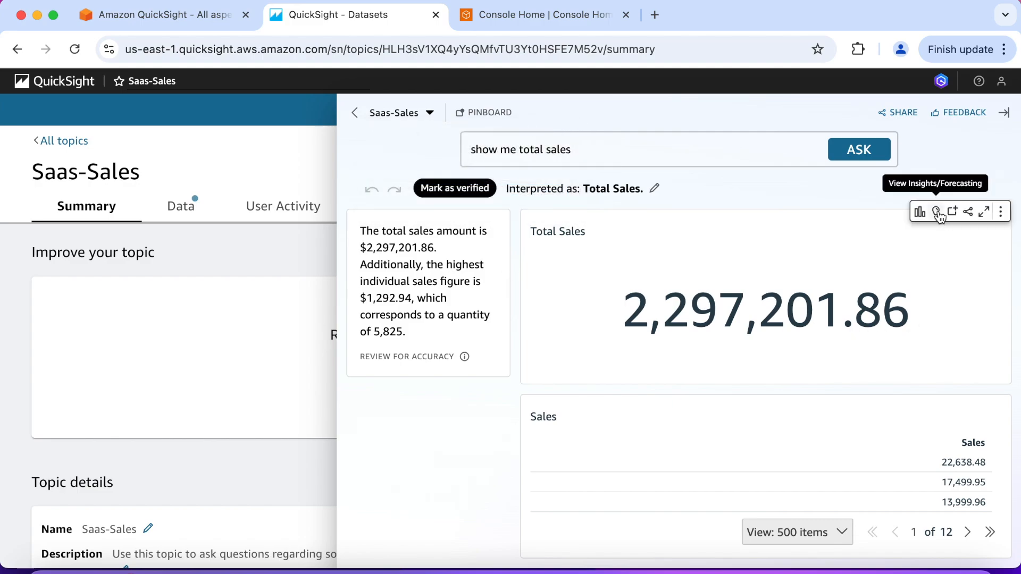
{"action": "left_click", "coordinate": [937, 212]}
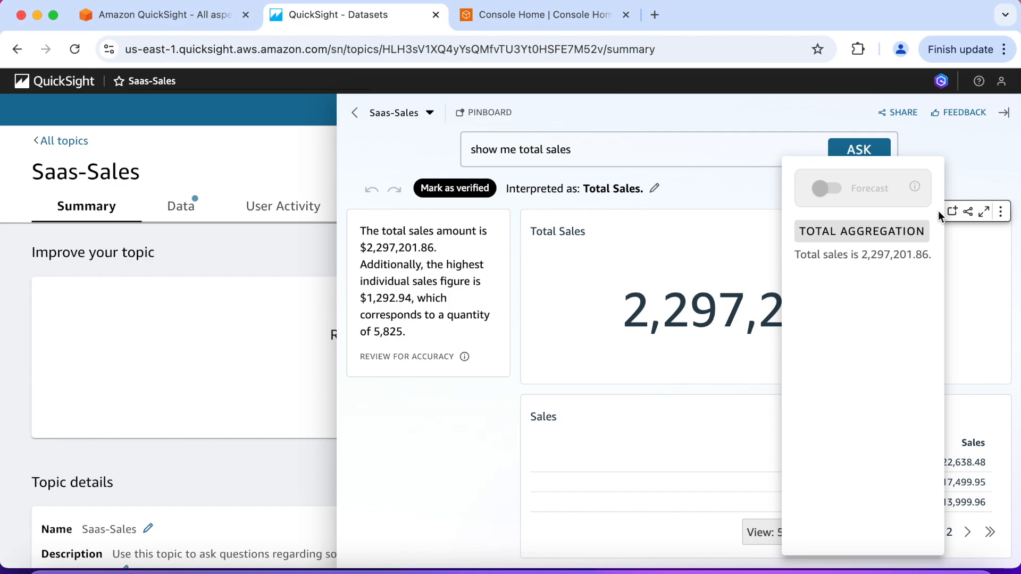
{"action": "left_click", "coordinate": [960, 236]}
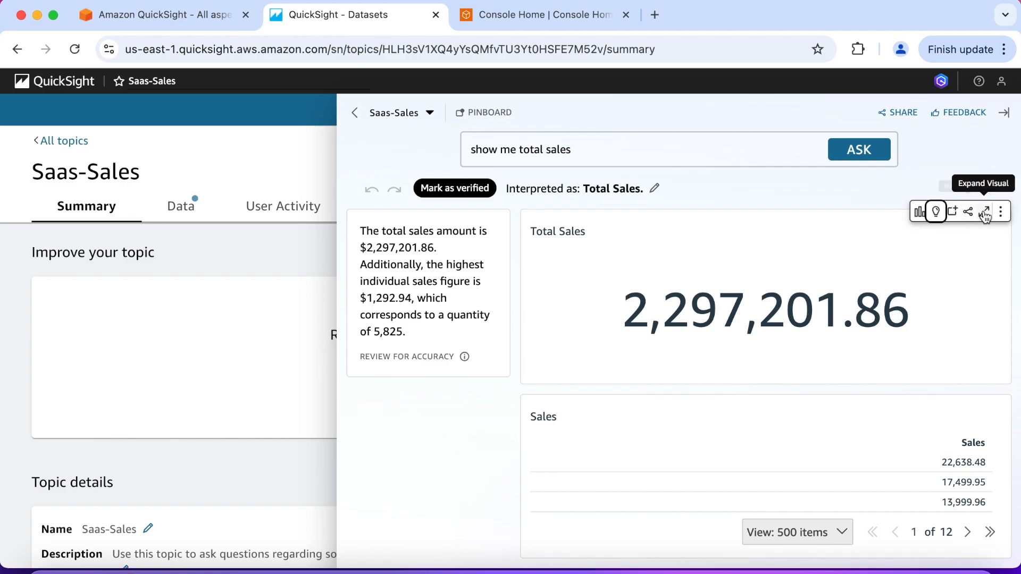
Try the Total Sales visual as a waterfall chart, and restore it to a KPI with AutoGraph
{"action": "left_click", "coordinate": [920, 213]}
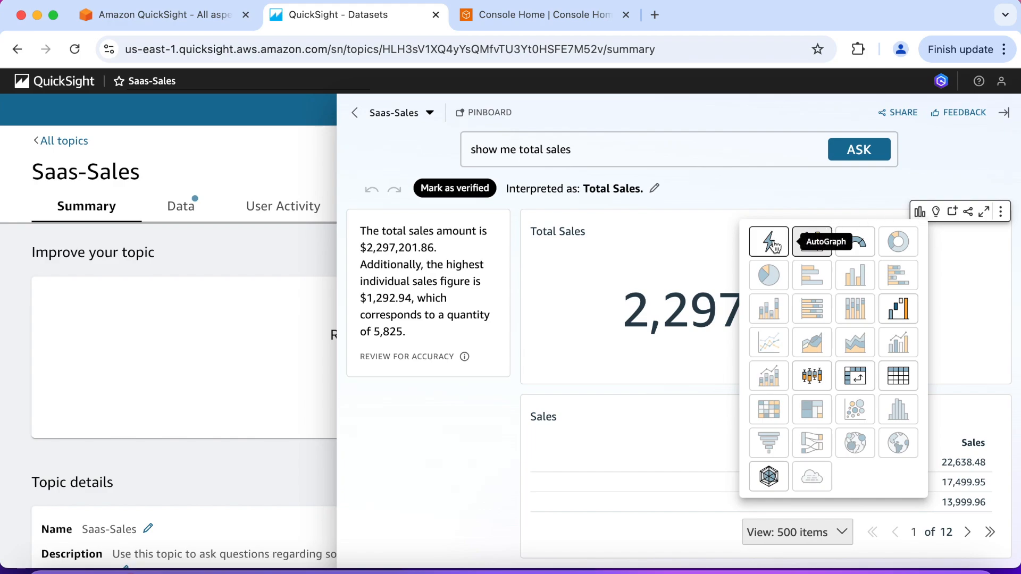
{"action": "left_click", "coordinate": [898, 310]}
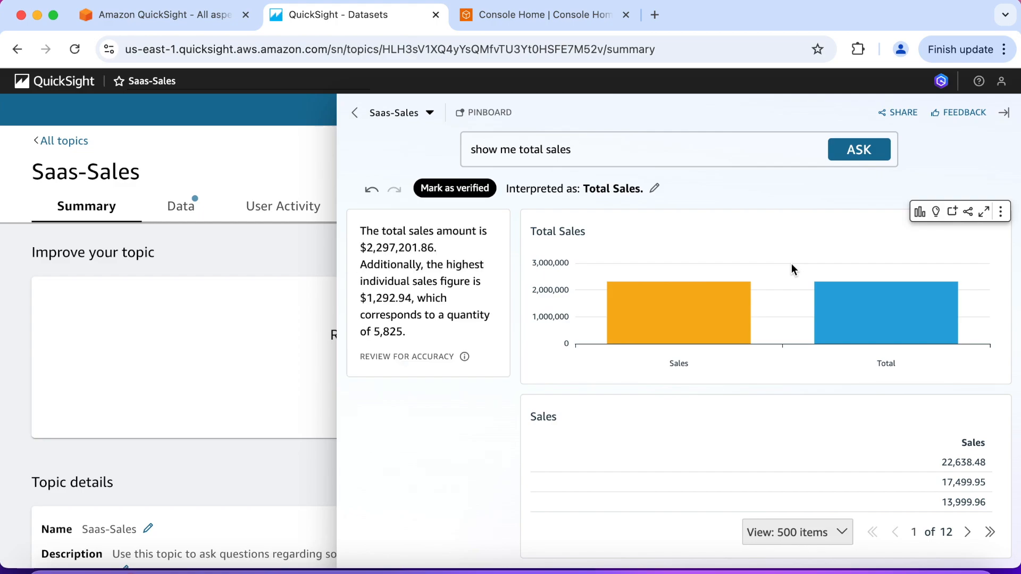
{"action": "left_click", "coordinate": [921, 211]}
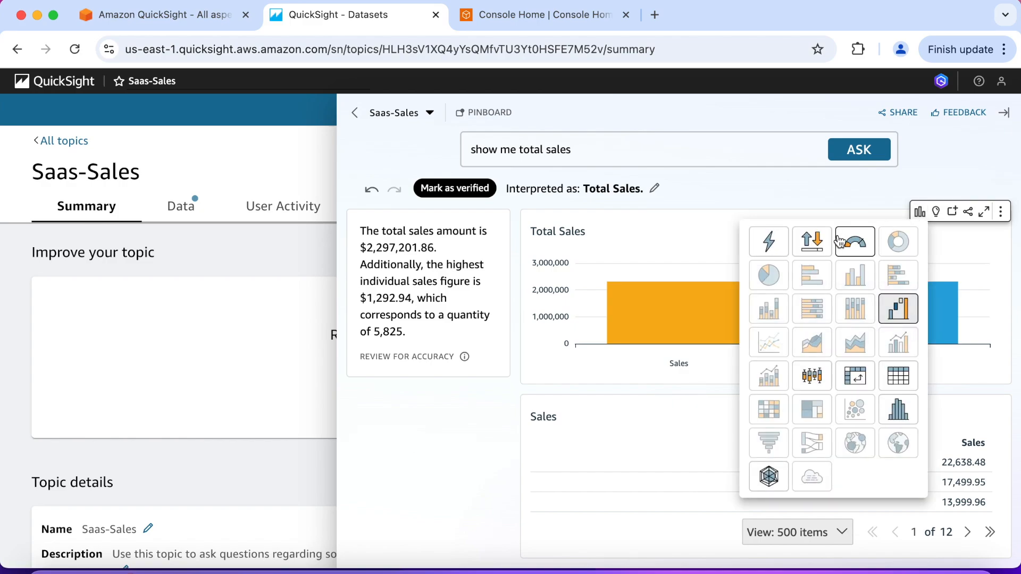
{"action": "left_click", "coordinate": [813, 244]}
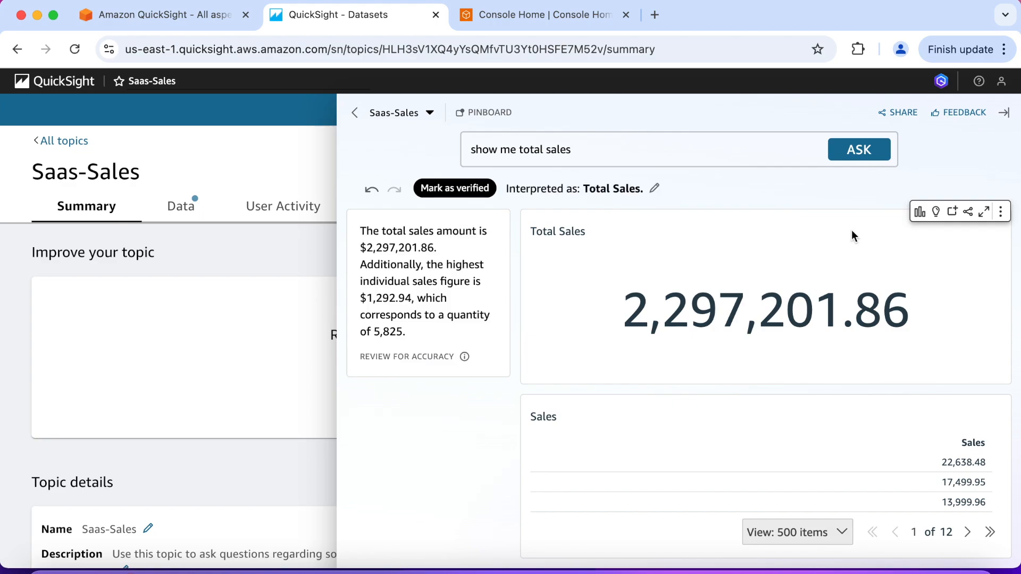
{"action": "left_click", "coordinate": [919, 213]}
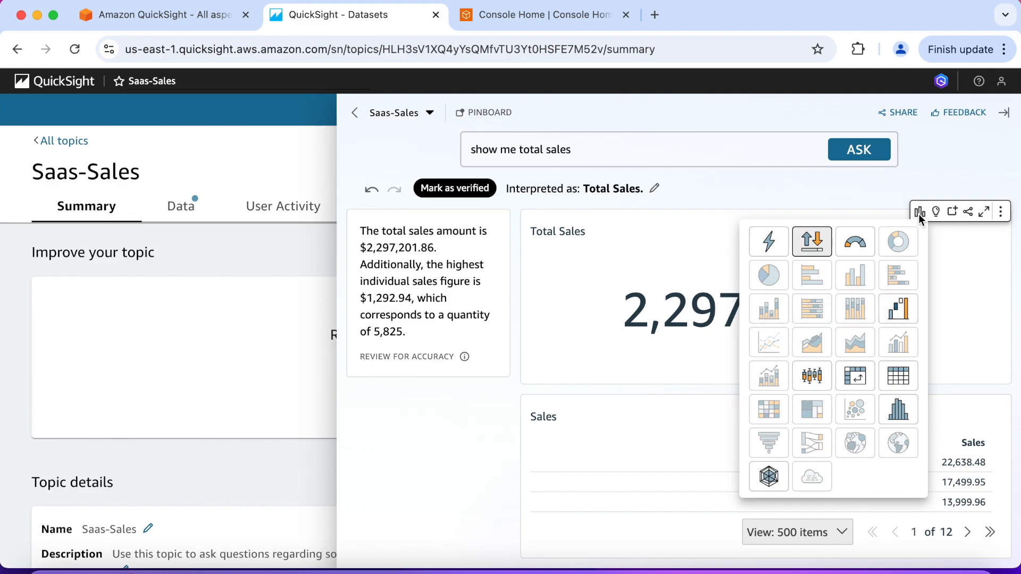
{"action": "left_click", "coordinate": [772, 244]}
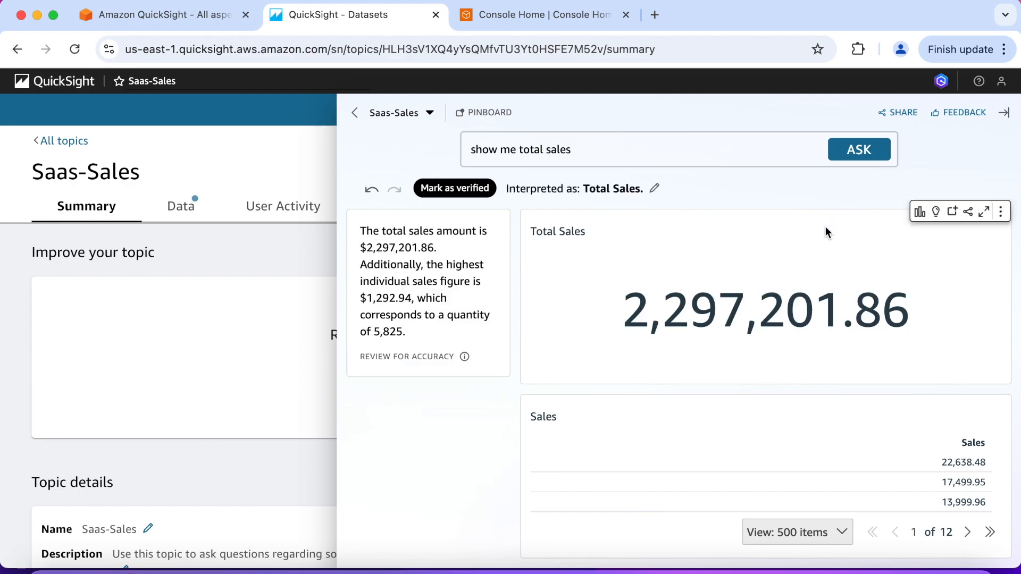
Try the Total Sales visual as a box plot and as a histogram
{"action": "left_click", "coordinate": [916, 213]}
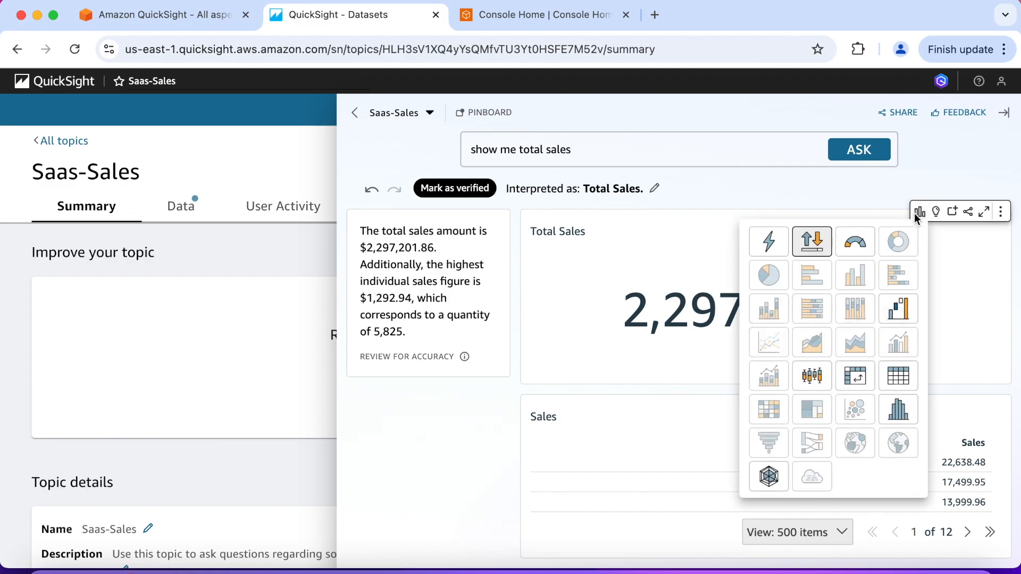
{"action": "left_click", "coordinate": [818, 375]}
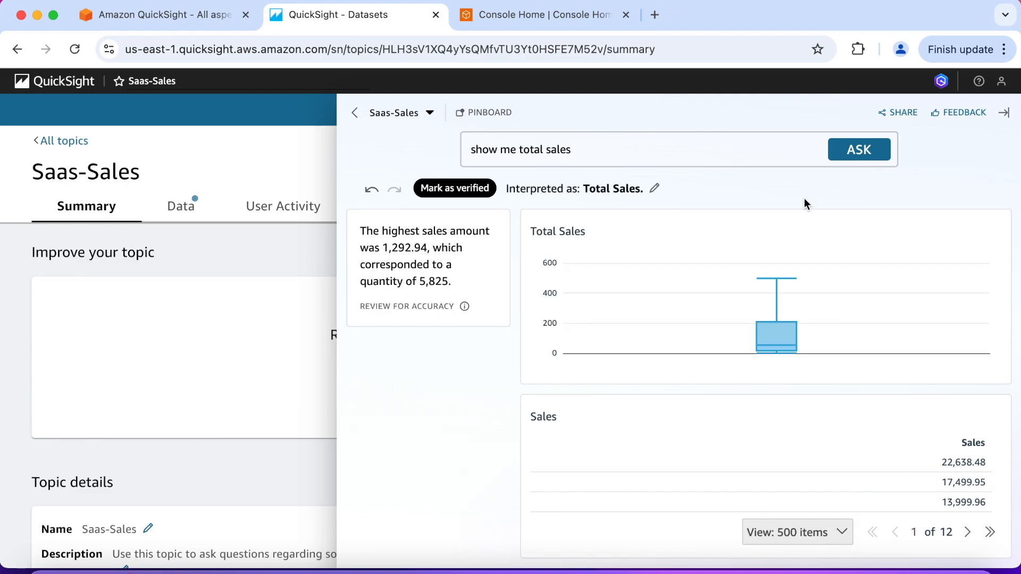
{"action": "mouse_move", "coordinate": [882, 229]}
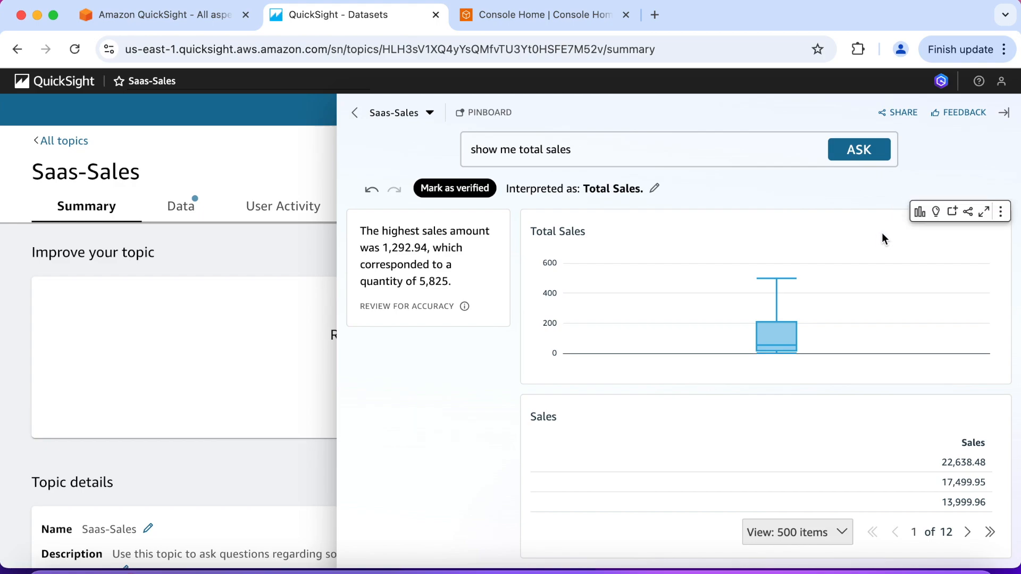
{"action": "left_click", "coordinate": [918, 216]}
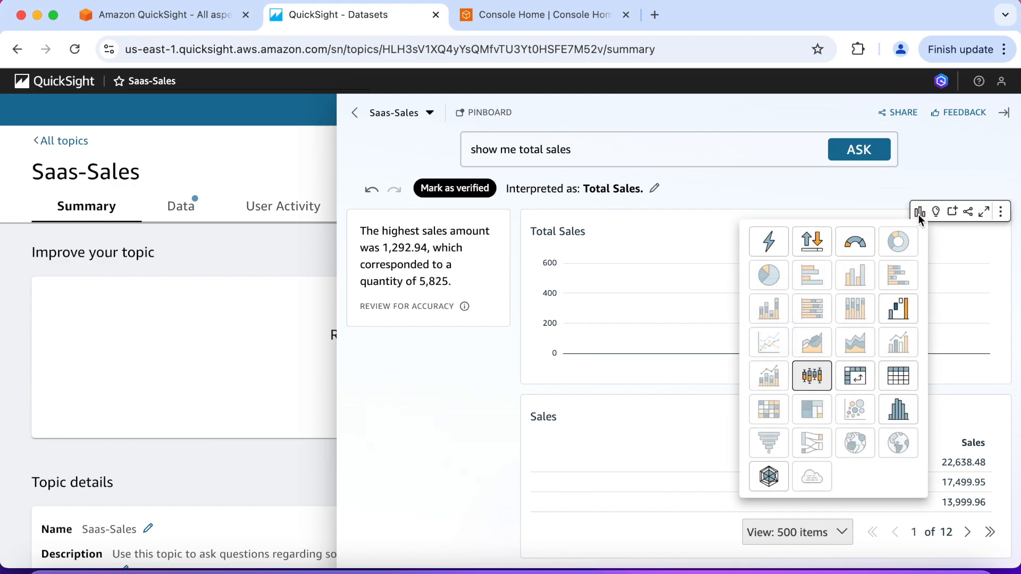
{"action": "left_click", "coordinate": [894, 410]}
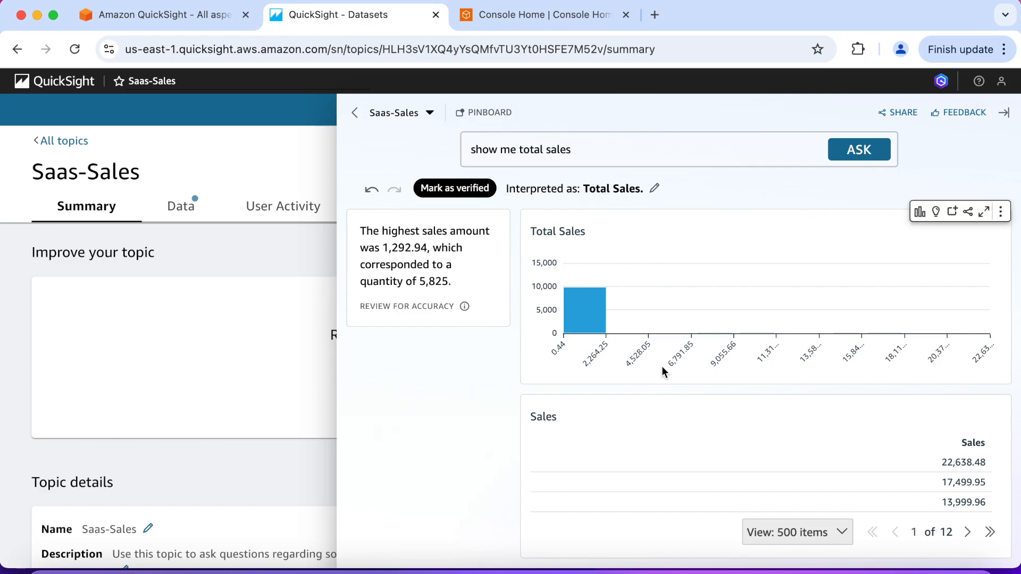
Page forward through the Sales table and return to its first page
{"action": "left_click", "coordinate": [968, 532]}
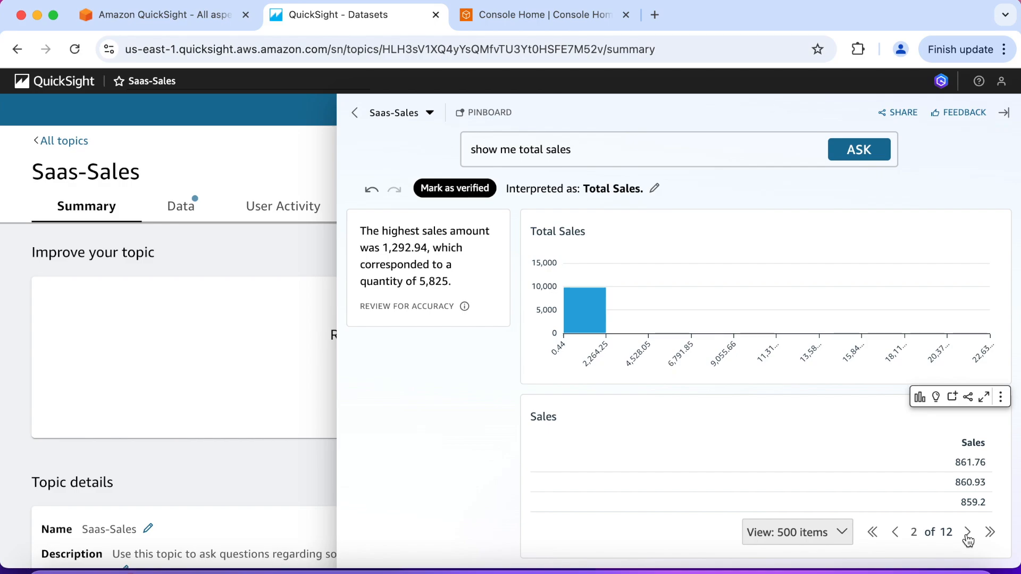
{"action": "left_click", "coordinate": [968, 533]}
{"action": "left_click", "coordinate": [872, 533]}
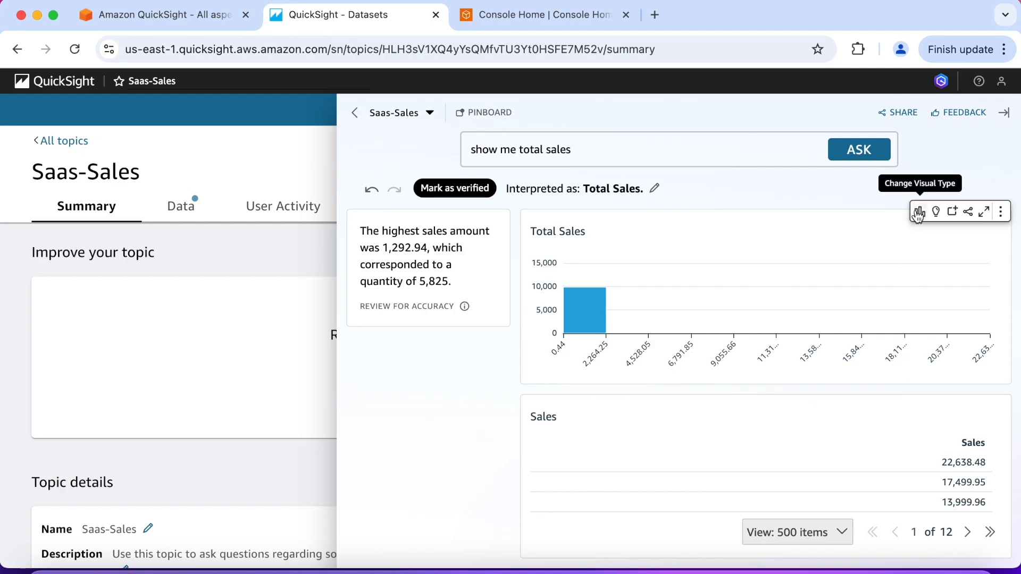
Set the Total Sales visual type back to AutoGraph
{"action": "left_click", "coordinate": [918, 218]}
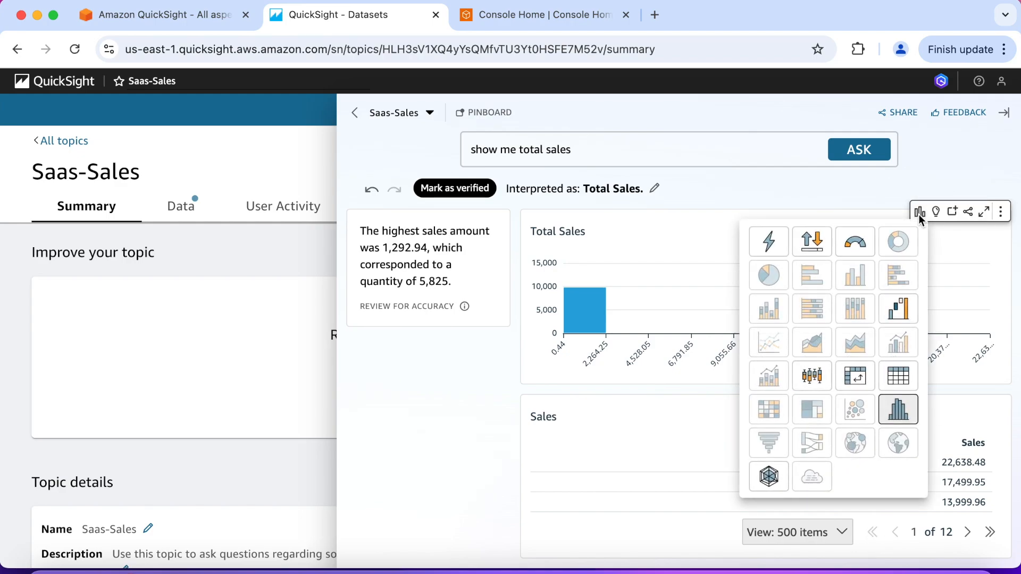
{"action": "left_click", "coordinate": [769, 242]}
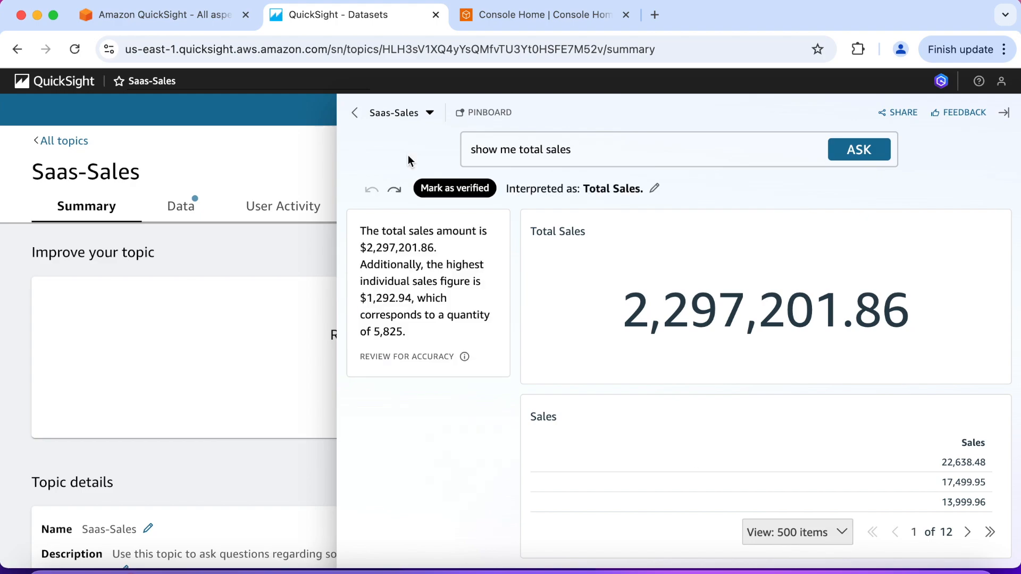
Change the question to "show me monthly sales for ContactMatcher" and ask it
{"action": "left_click", "coordinate": [578, 151]}
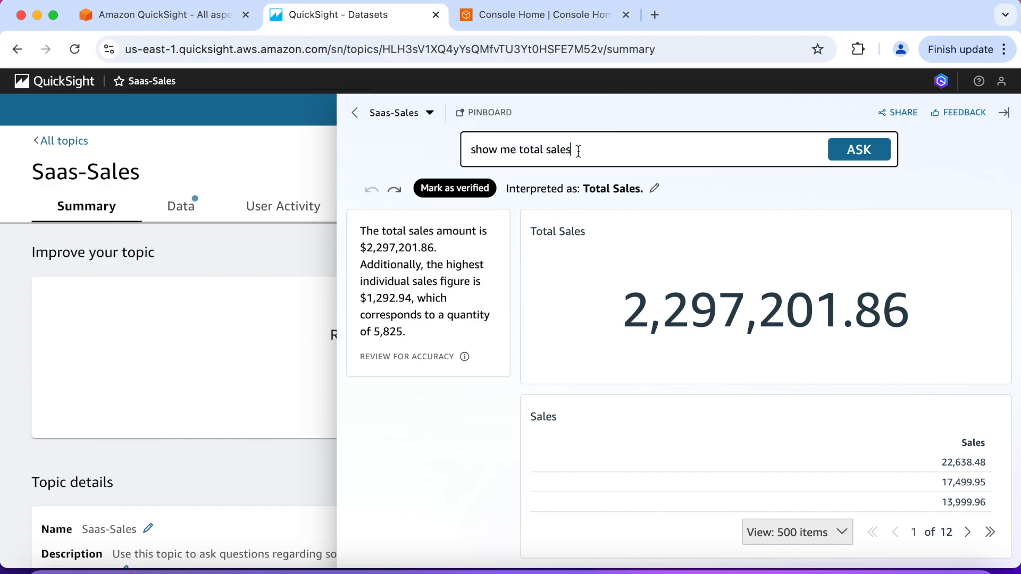
{"action": "key", "text": "BackSpace"}
{"action": "key", "text": "BackSpace"}
{"action": "key", "text": "BackSpace"}
{"action": "key", "text": "BackSpace"}
{"action": "key", "text": "BackSpace"}
{"action": "key", "text": "BackSpace"}
{"action": "key", "text": "BackSpace"}
{"action": "key", "text": "BackSpace"}
{"action": "key", "text": "BackSpace"}
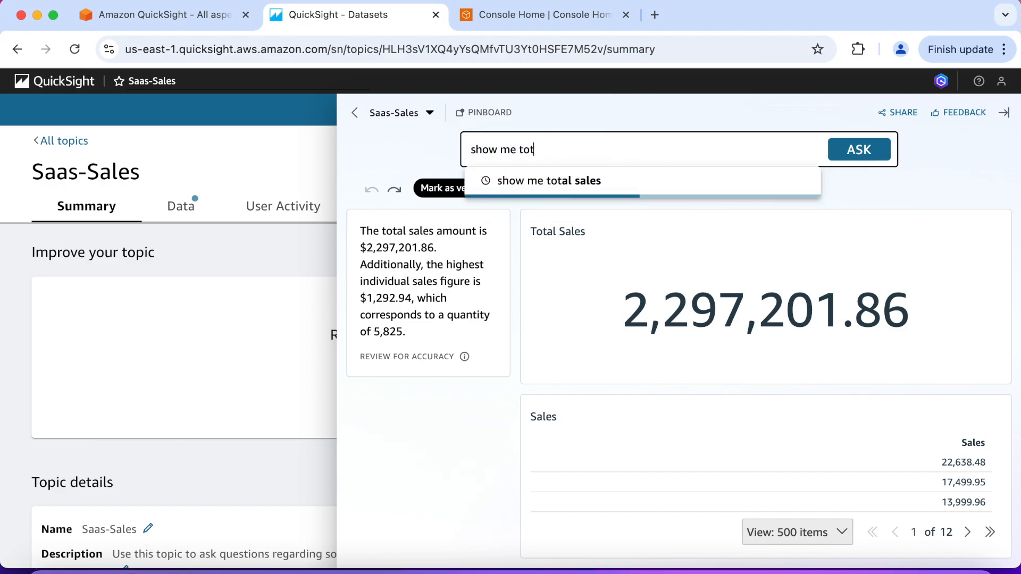
{"action": "key", "text": "BackSpace"}
{"action": "key", "text": "BackSpace"}
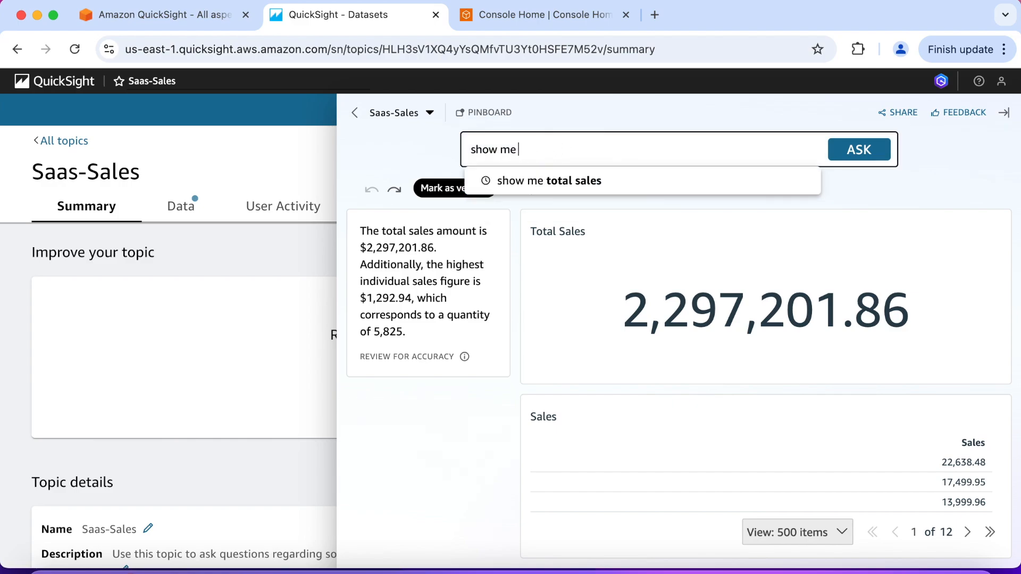
{"action": "type", "text": "monthly"}
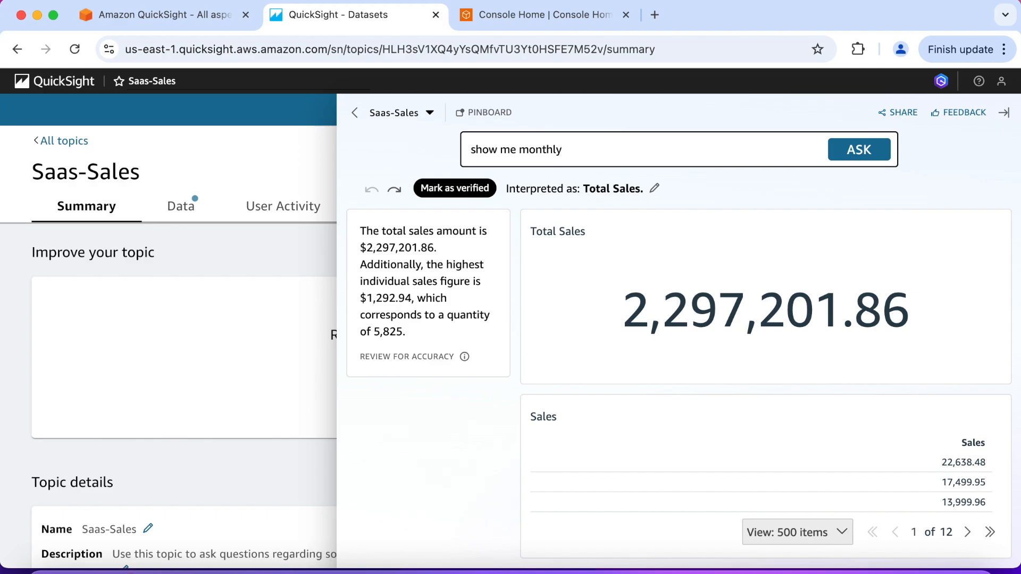
{"action": "type", "text": " sales for Contact"}
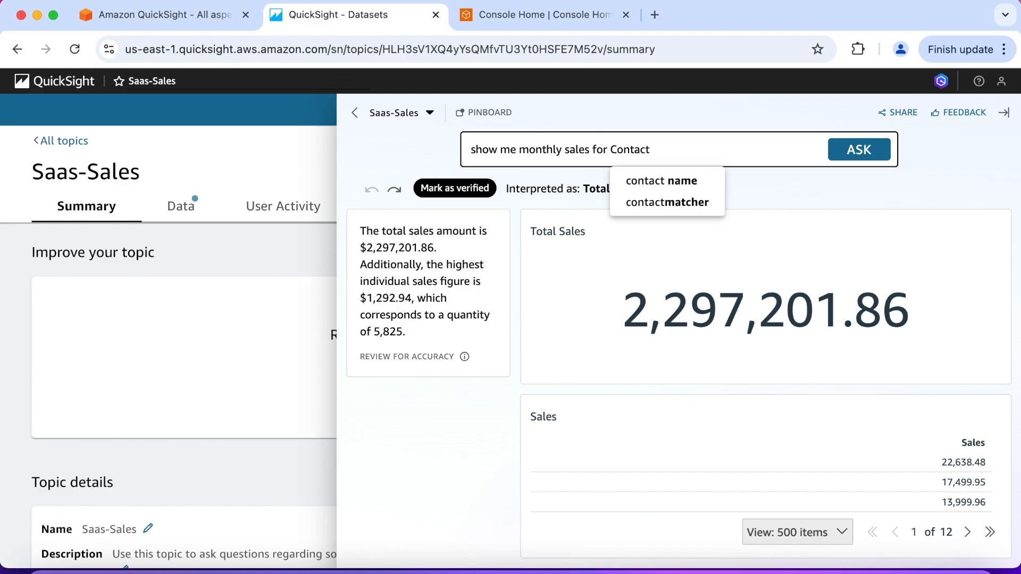
{"action": "type", "text": "Matcher"}
{"action": "left_click", "coordinate": [860, 158]}
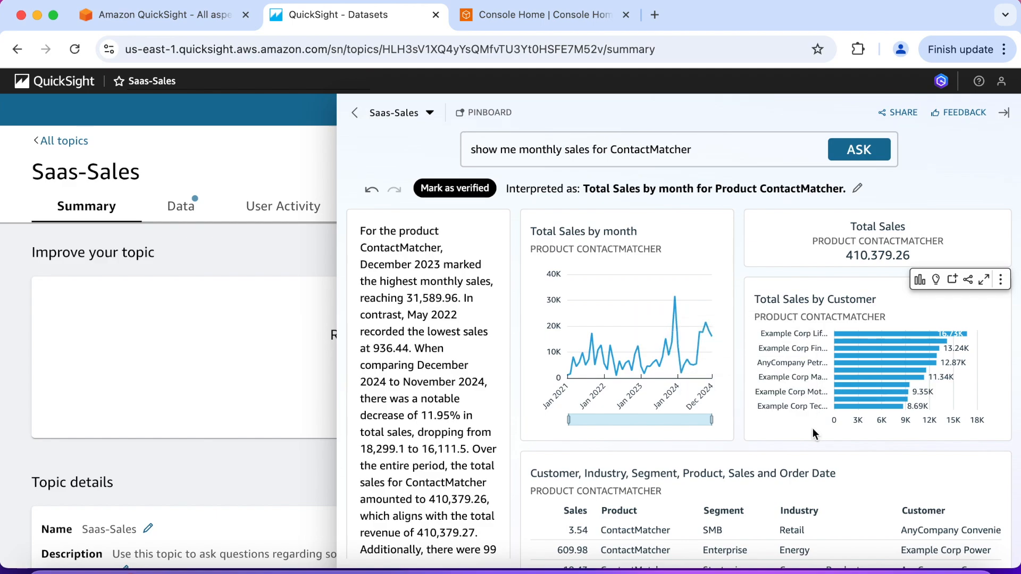
Examine the ContactMatcher answer, including the detail table of customers, industries, segments and sales
{"action": "scroll", "coordinate": [602, 442], "scroll_direction": "down", "scroll_amount": 2}
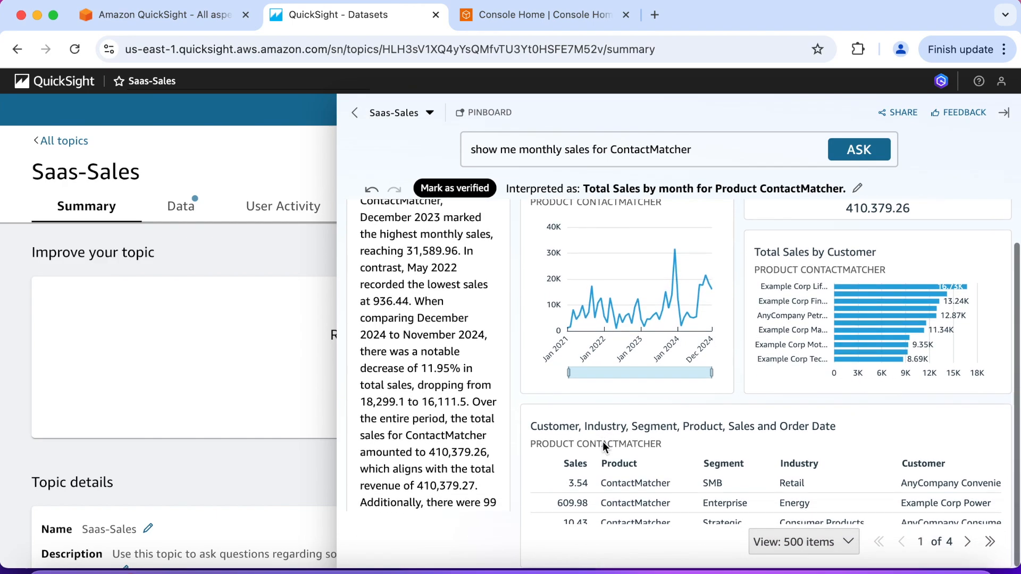
{"action": "scroll", "coordinate": [585, 480], "scroll_direction": "down", "scroll_amount": 2}
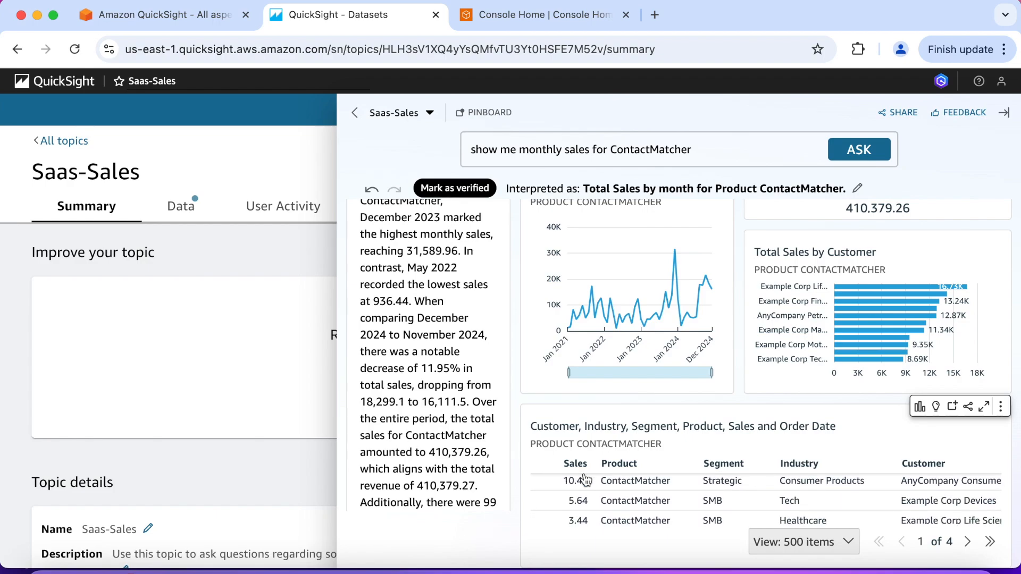
{"action": "scroll", "coordinate": [585, 507], "scroll_direction": "down", "scroll_amount": 8}
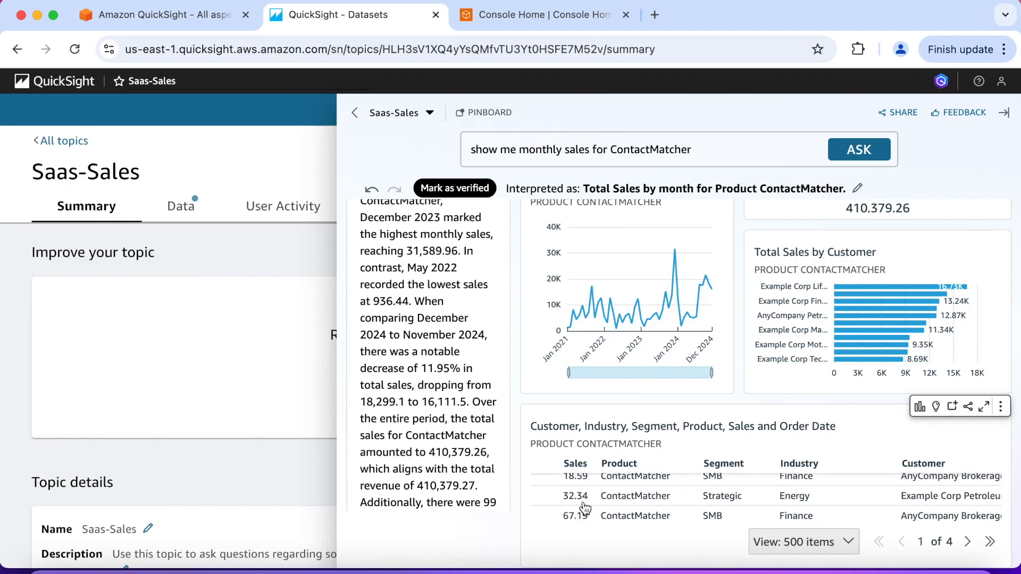
Read through the remaining detail table rows and the full narrative summary of the ContactMatcher answer
{"action": "scroll", "coordinate": [585, 508], "scroll_direction": "down", "scroll_amount": 8}
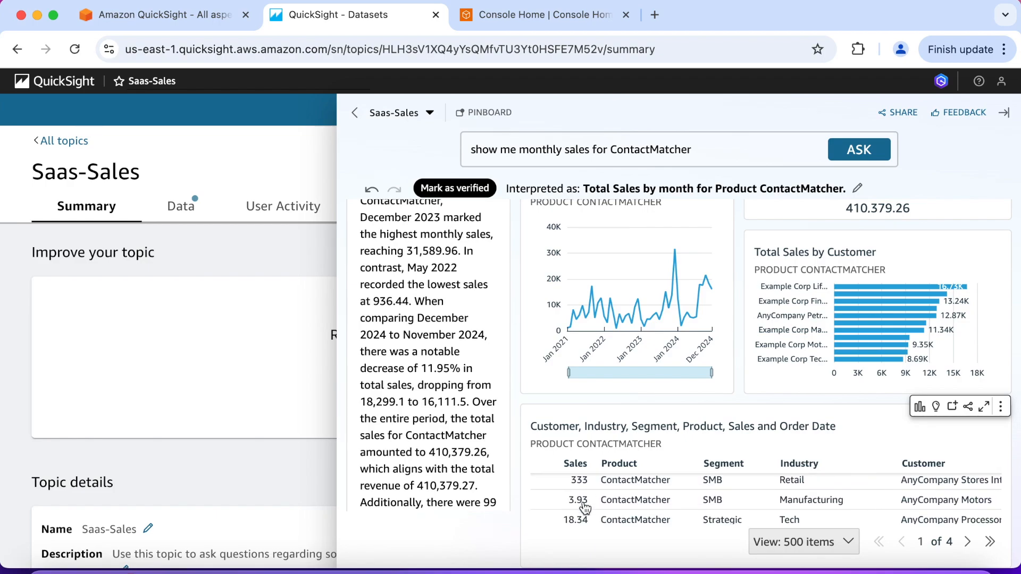
{"action": "scroll", "coordinate": [585, 508], "scroll_direction": "down", "scroll_amount": 6}
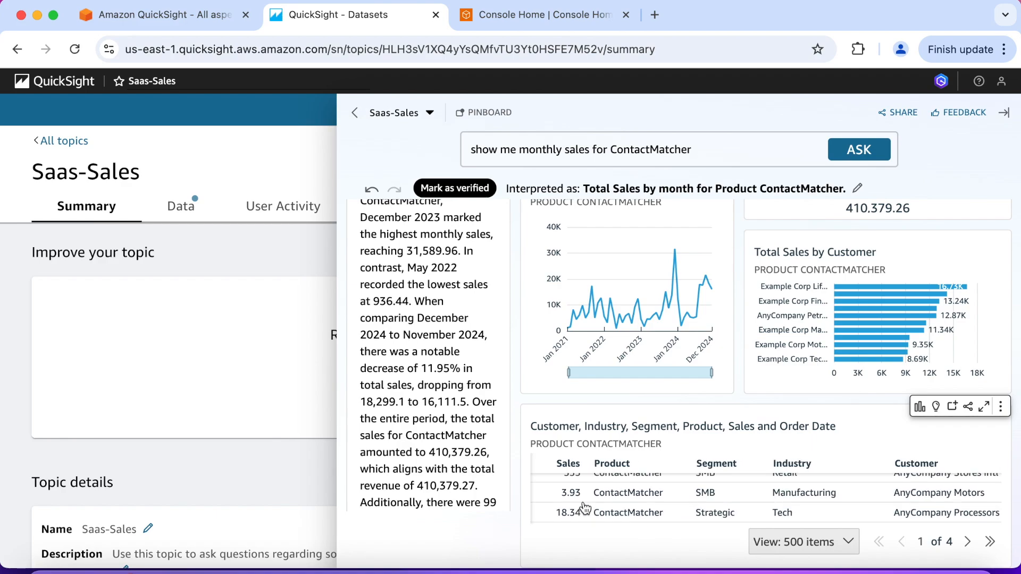
{"action": "scroll", "coordinate": [465, 364], "scroll_direction": "up", "scroll_amount": 1}
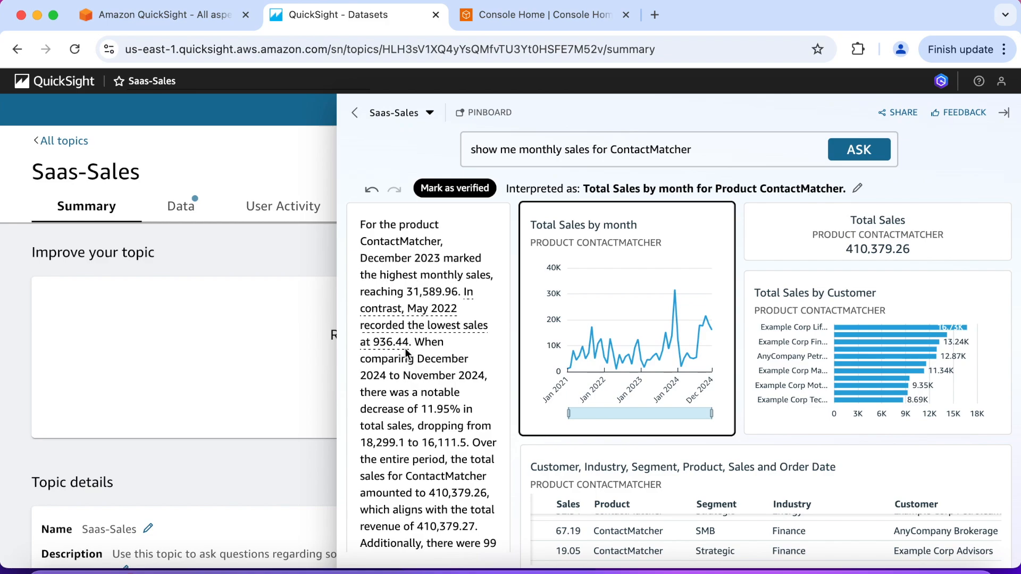
{"action": "scroll", "coordinate": [406, 353], "scroll_direction": "down", "scroll_amount": 1}
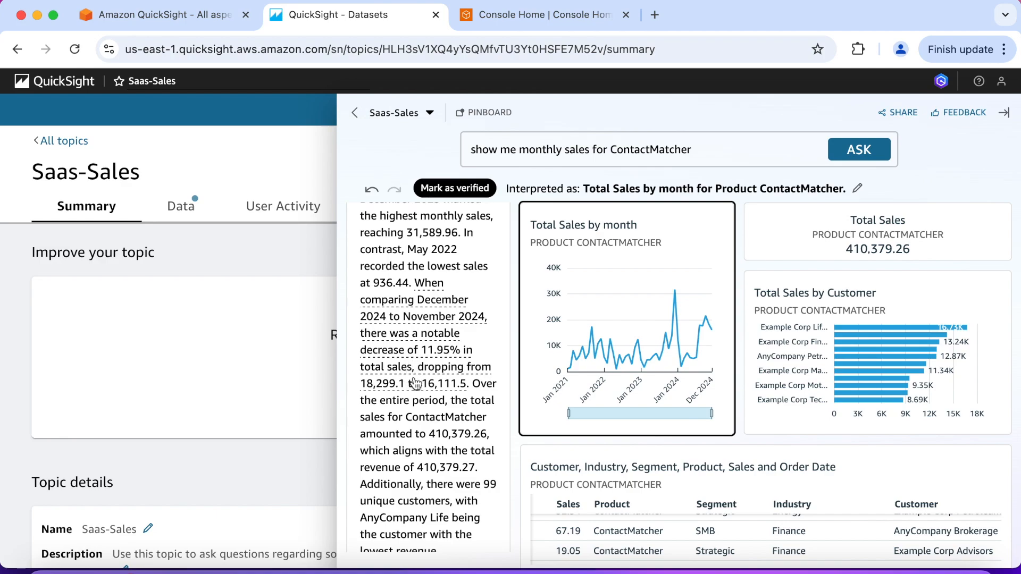
{"action": "scroll", "coordinate": [420, 389], "scroll_direction": "down", "scroll_amount": 2}
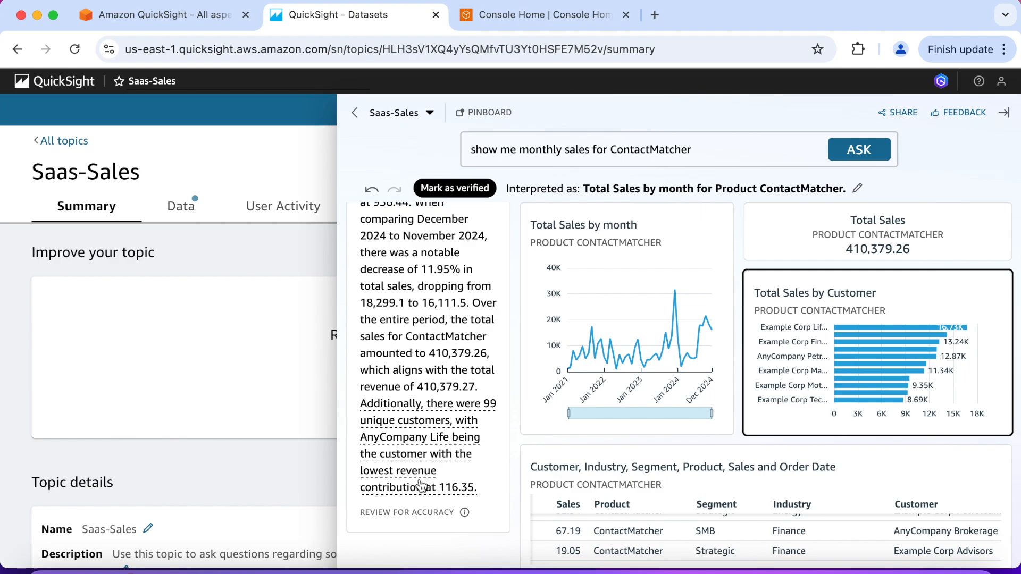
{"action": "mouse_move", "coordinate": [465, 513]}
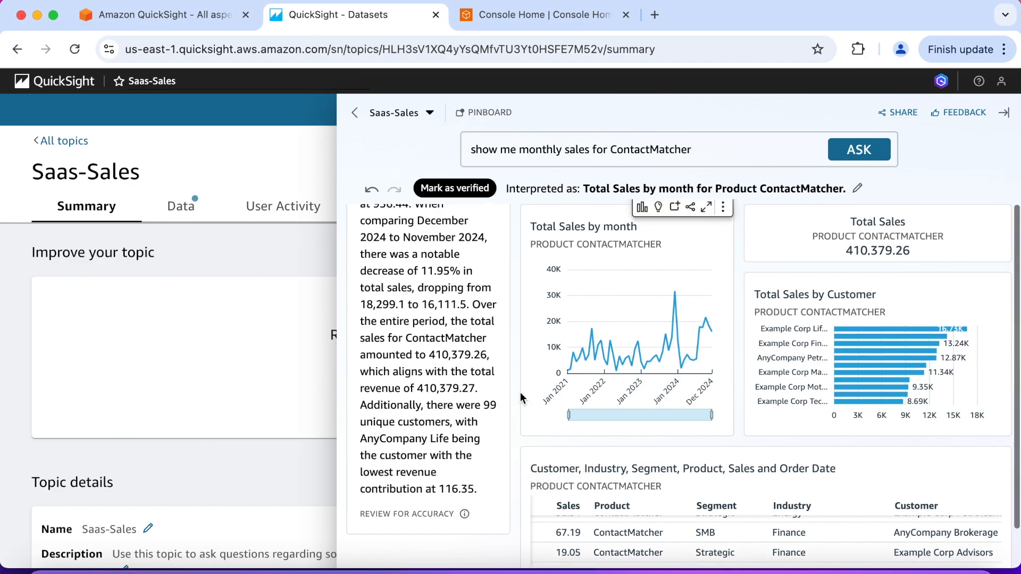
{"action": "mouse_move", "coordinate": [572, 383]}
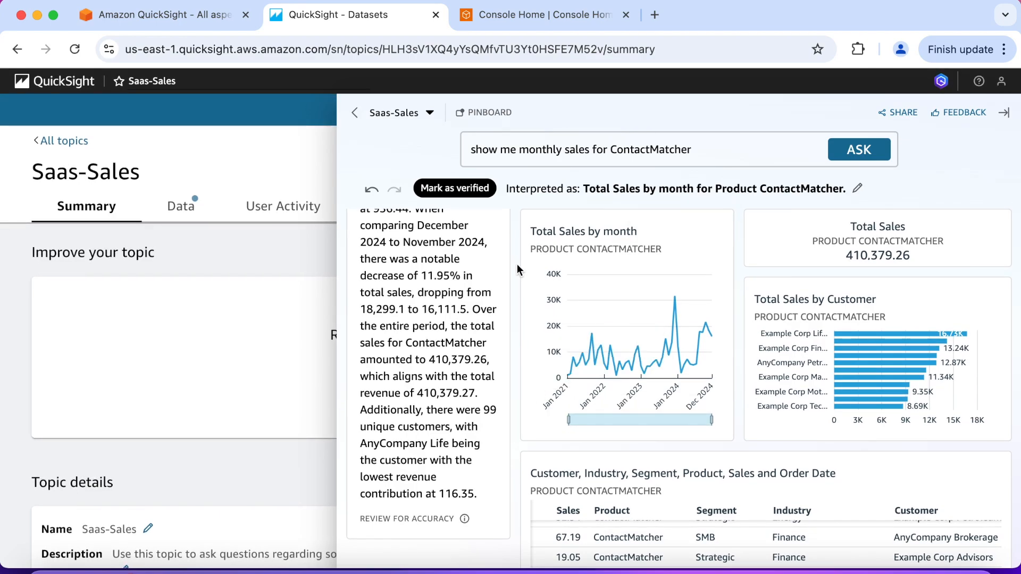
Open the interpretation for editing and review the options for sum of sales, contactmatcher and month
{"action": "left_click", "coordinate": [858, 192]}
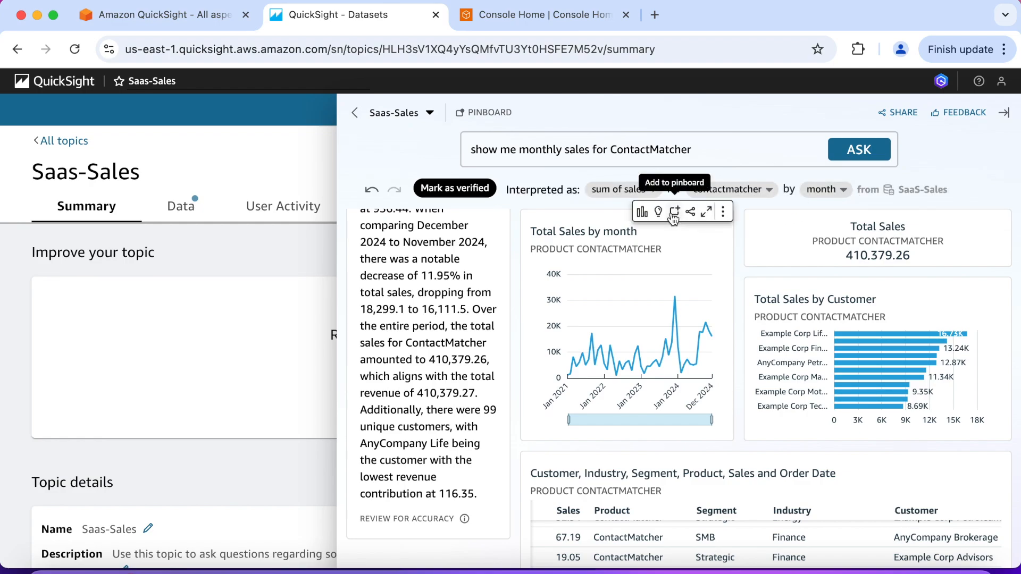
{"action": "left_click", "coordinate": [654, 190]}
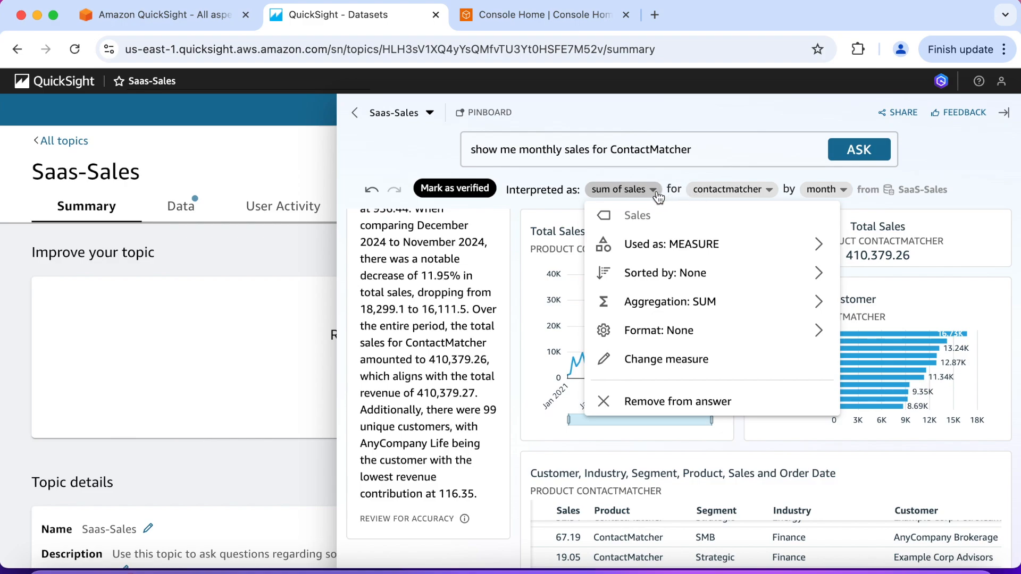
{"action": "left_click", "coordinate": [654, 190]}
{"action": "left_click", "coordinate": [769, 190]}
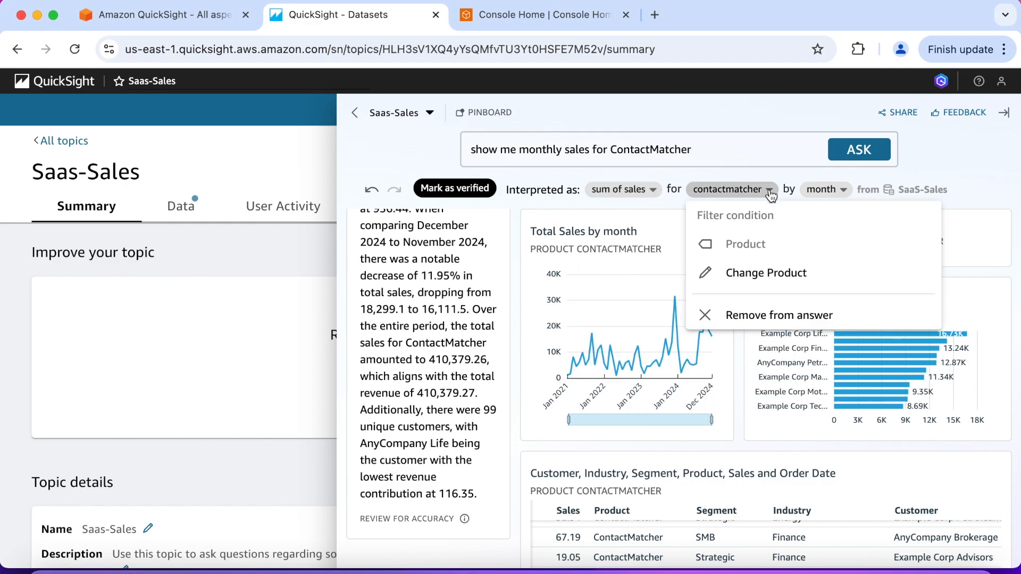
{"action": "left_click", "coordinate": [770, 191]}
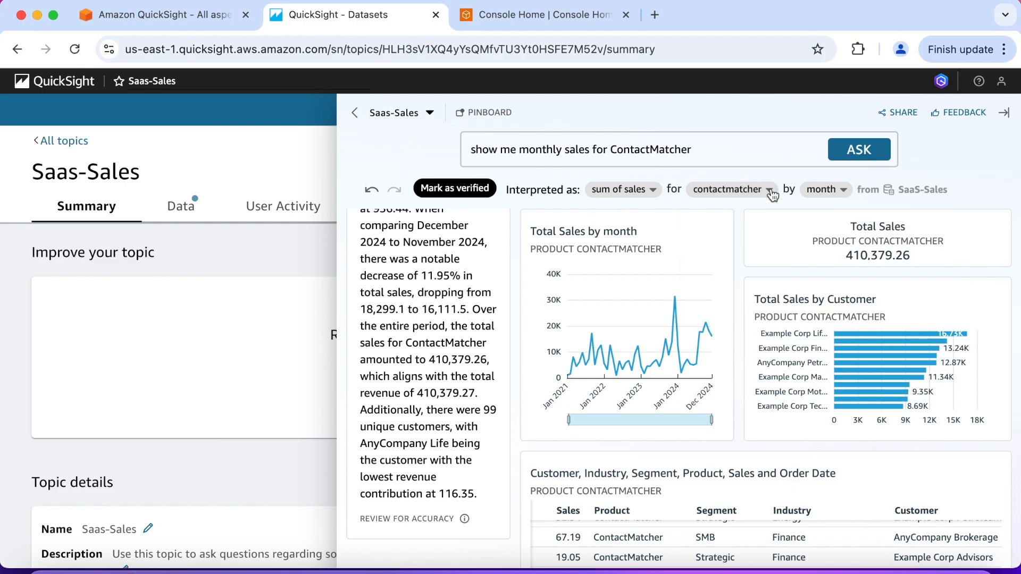
{"action": "left_click", "coordinate": [844, 191]}
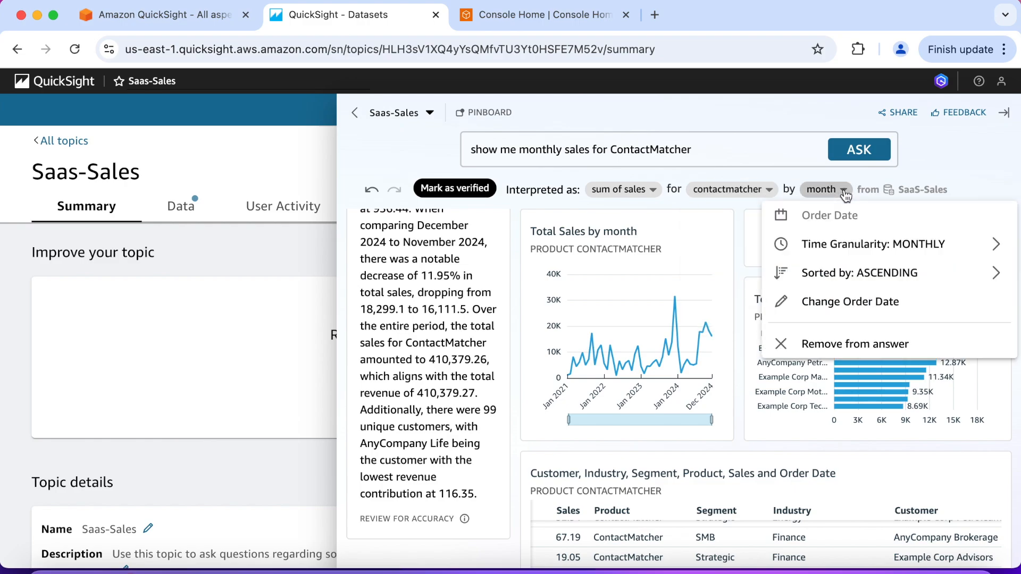
{"action": "left_click", "coordinate": [844, 192]}
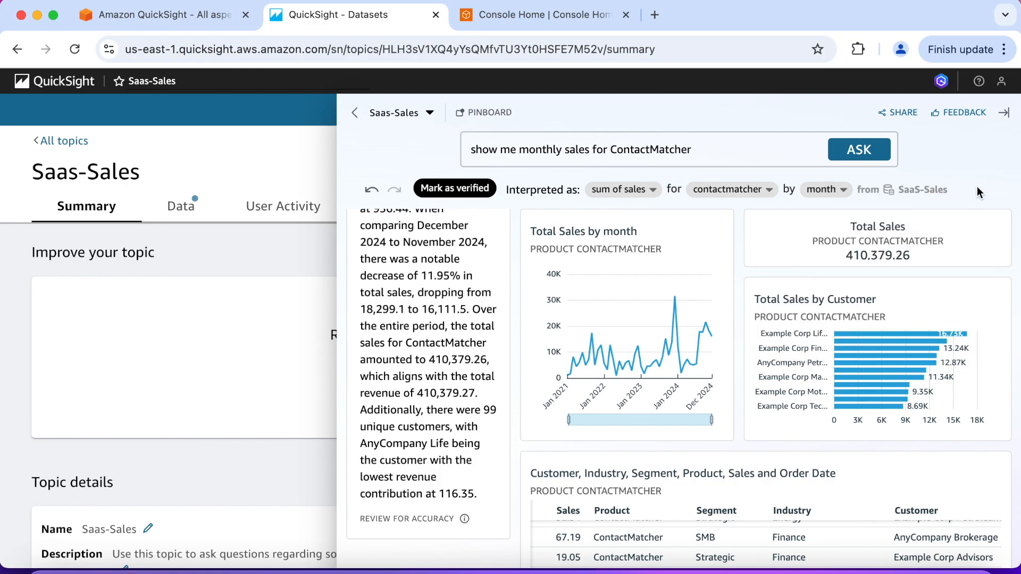
{"action": "triple_click", "coordinate": [696, 153]}
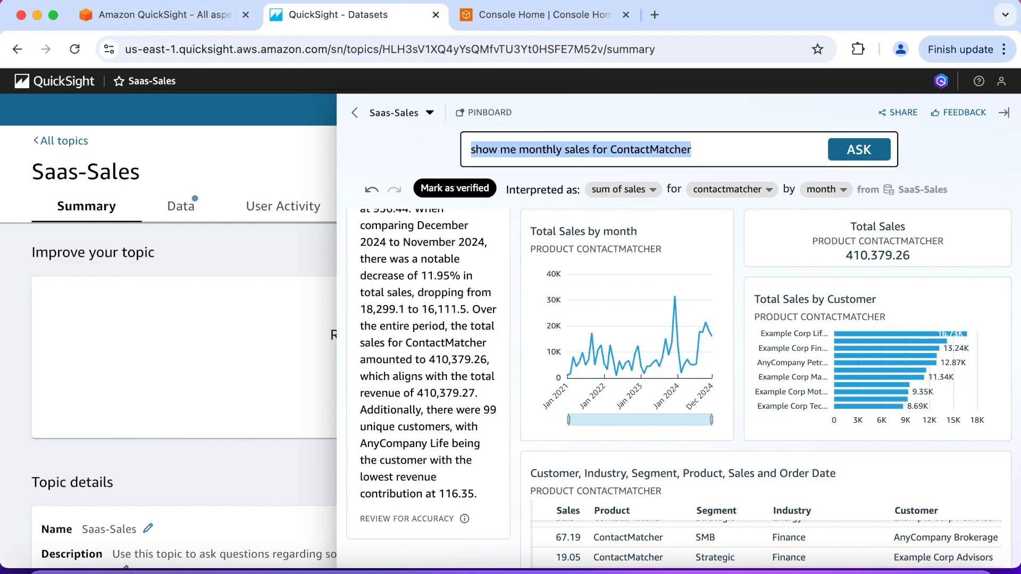
{"action": "type", "text": "Show me mon"}
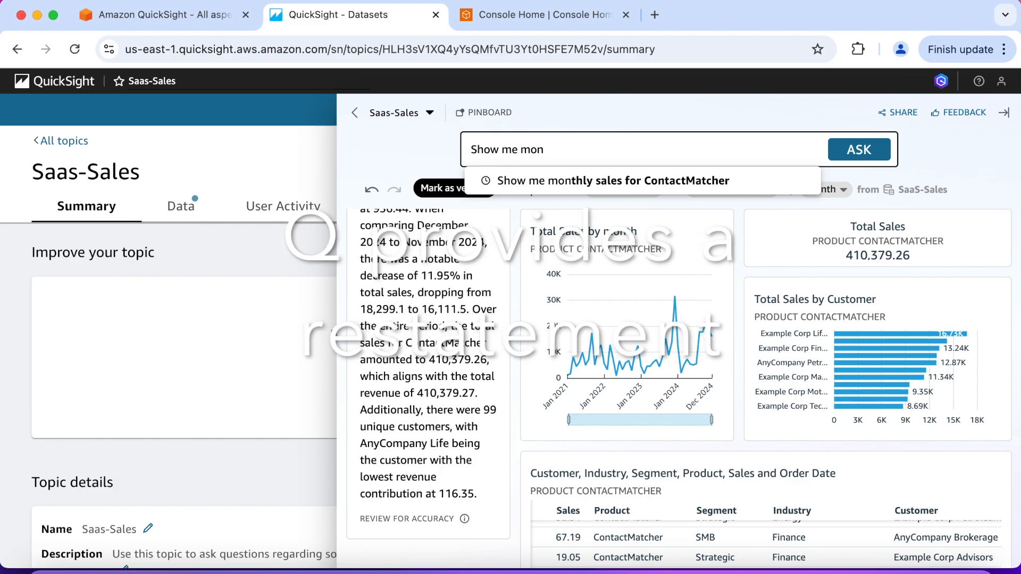
{"action": "type", "text": "thly"}
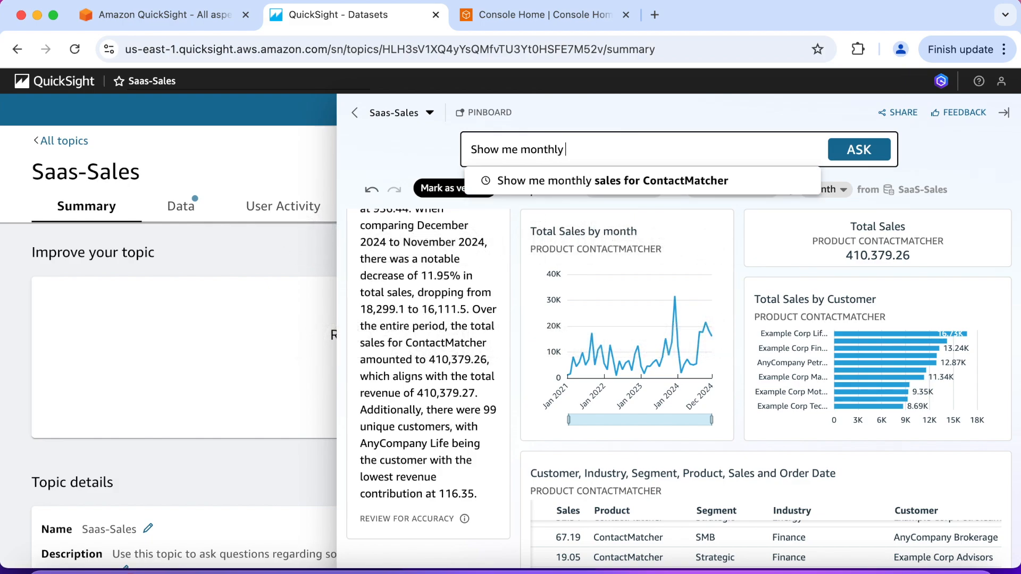
{"action": "type", "text": " sales for"}
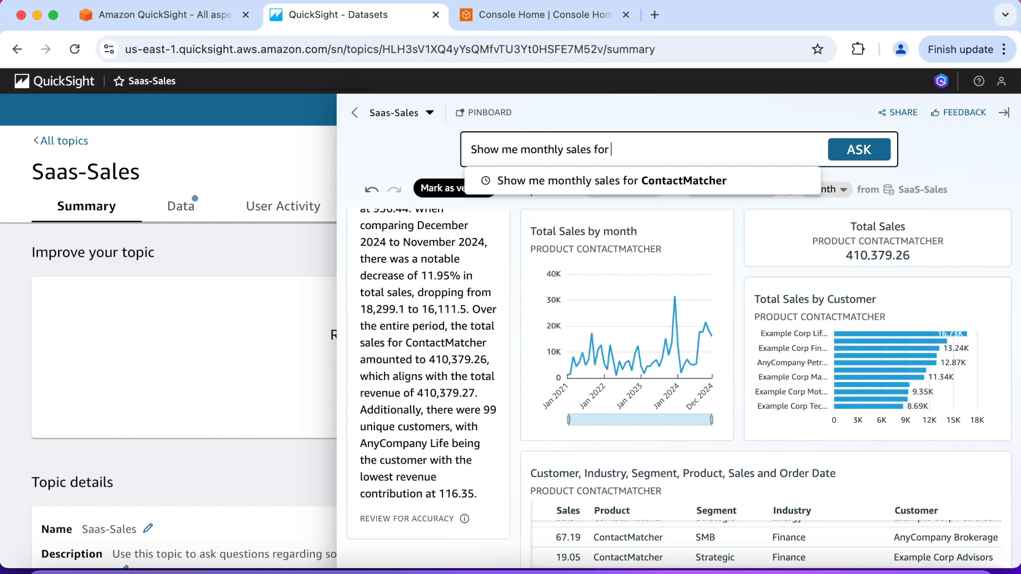
{"action": "type", "text": " Contac"}
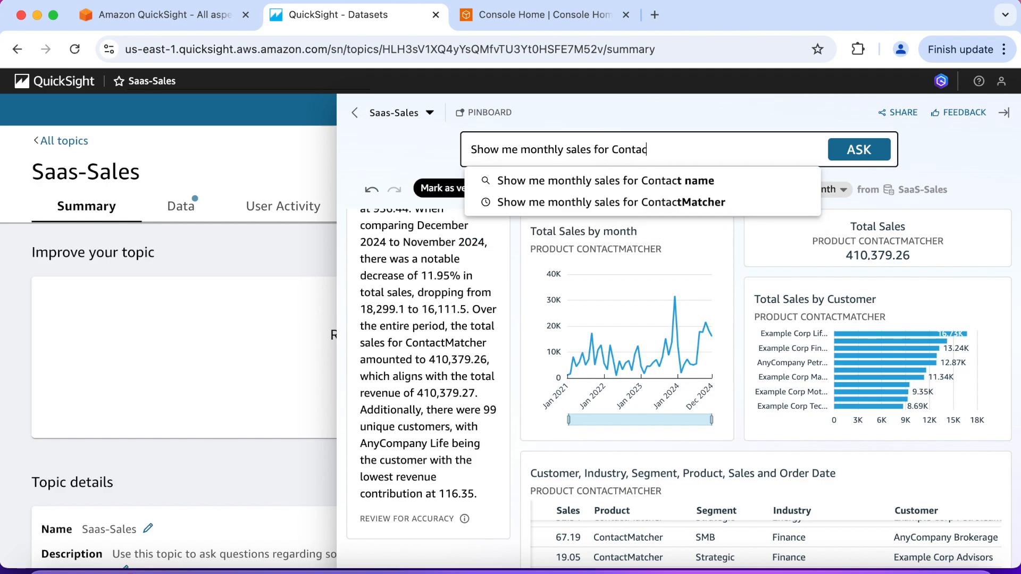
{"action": "type", "text": "tMat"}
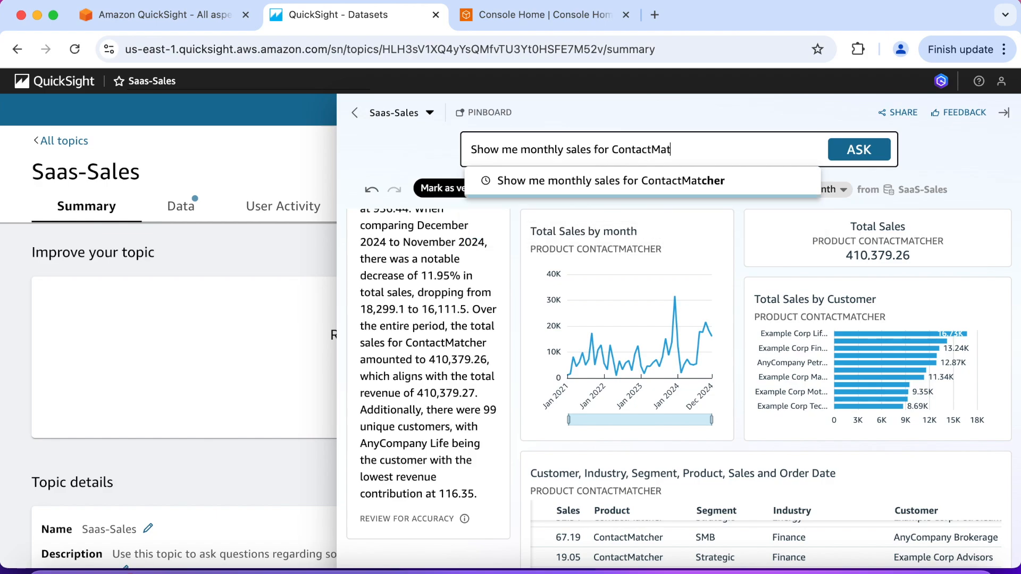
{"action": "type", "text": "cher compared "}
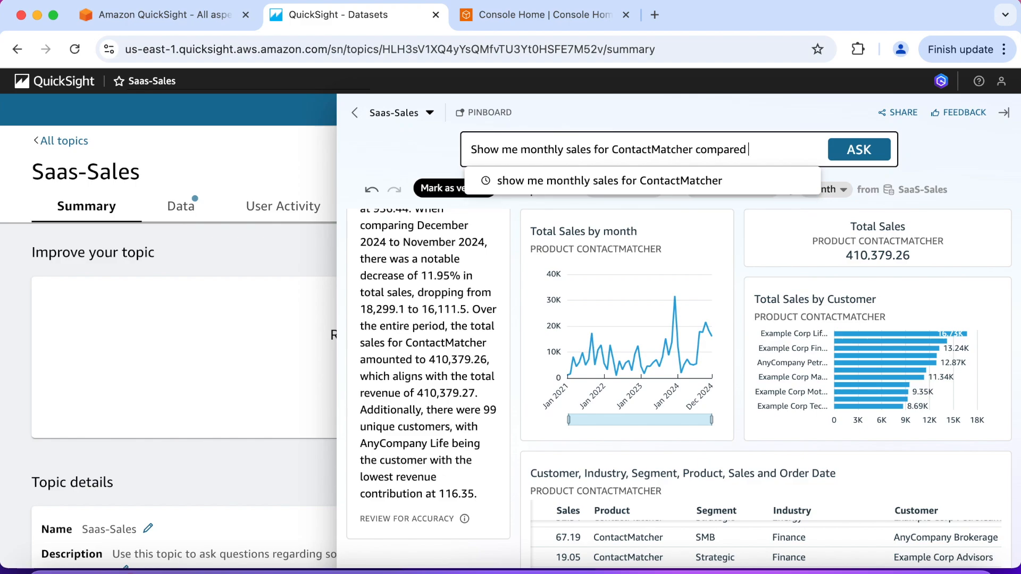
{"action": "type", "text": "to Big"}
{"action": "key", "text": "BackSpace"}
{"action": "type", "text": "O1 Database"}
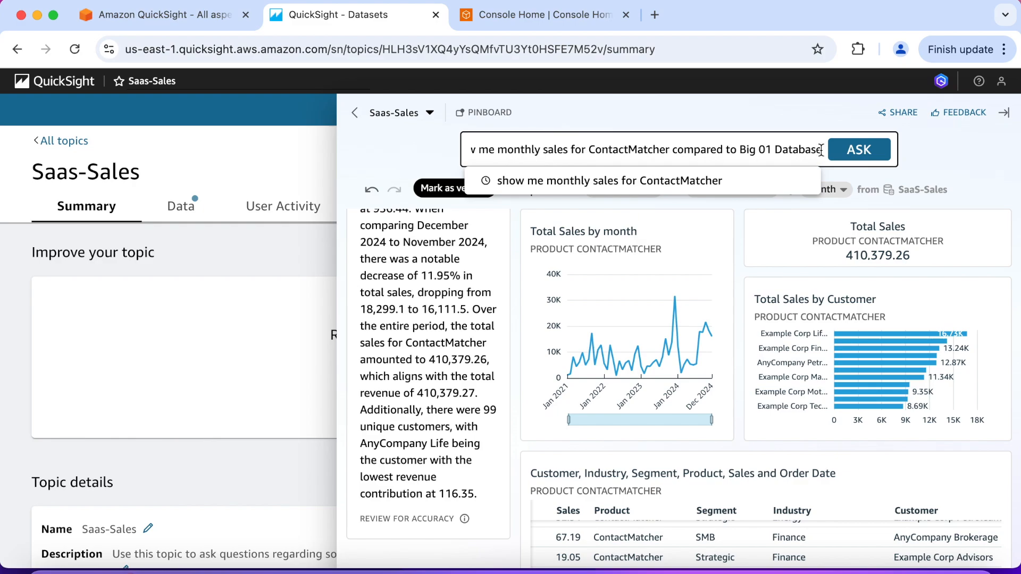
{"action": "left_click_drag", "start_coordinate": [821, 149], "coordinate": [460, 152]}
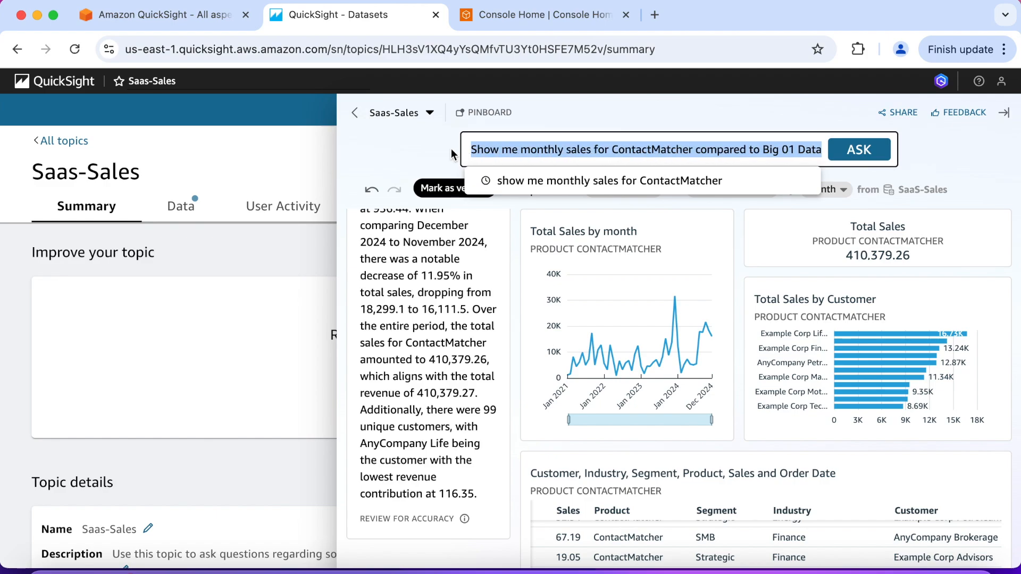
{"action": "key", "text": "BackSpace"}
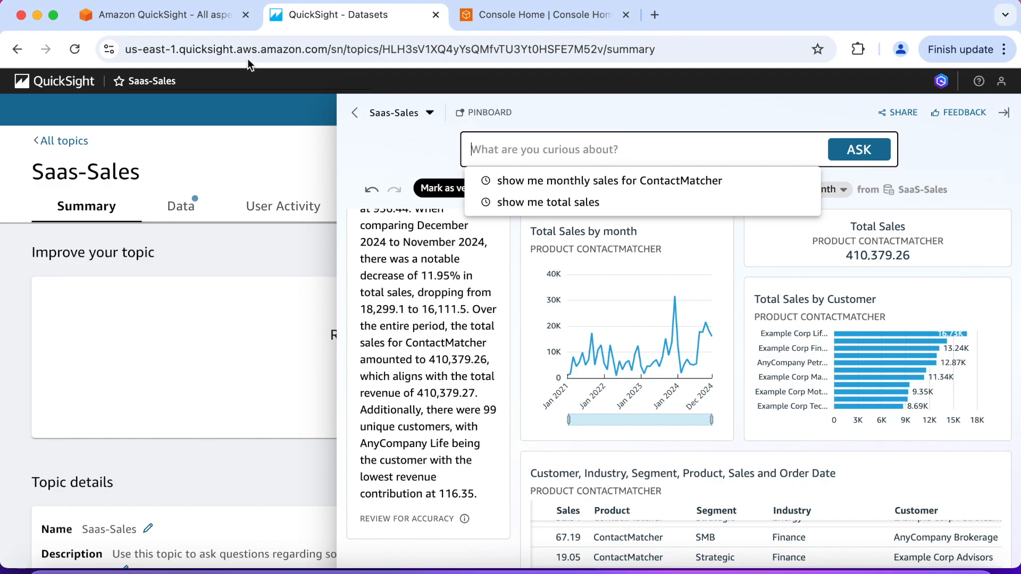
Copy "Show me monthly sales for ContactMatcher compared to Big Ol Database" from Exercise 3 in AWS Workshop Studio and ask it in QuickSight
{"action": "left_click", "coordinate": [203, 20]}
{"action": "left_click", "coordinate": [783, 340]}
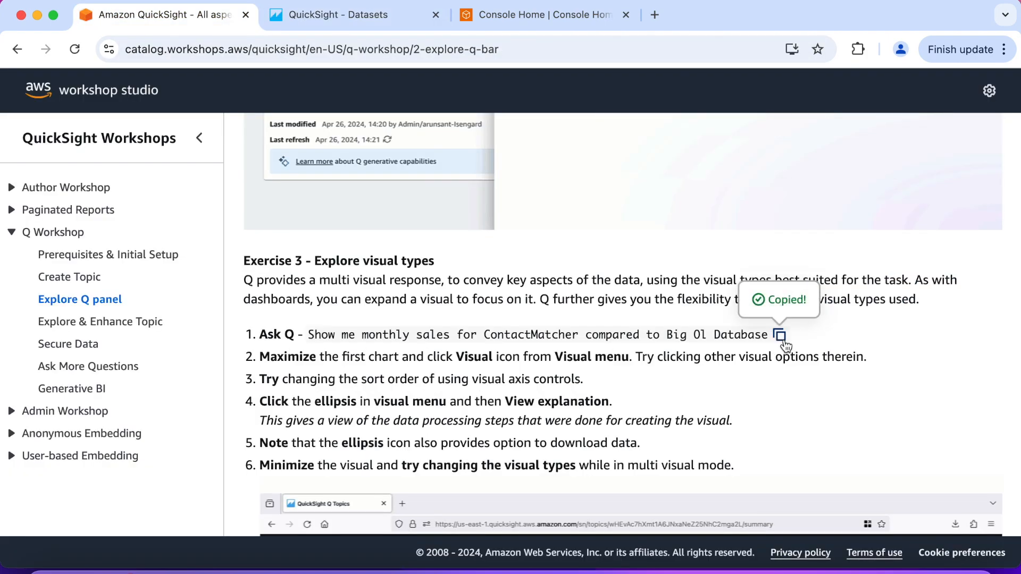
{"action": "left_click", "coordinate": [370, 16]}
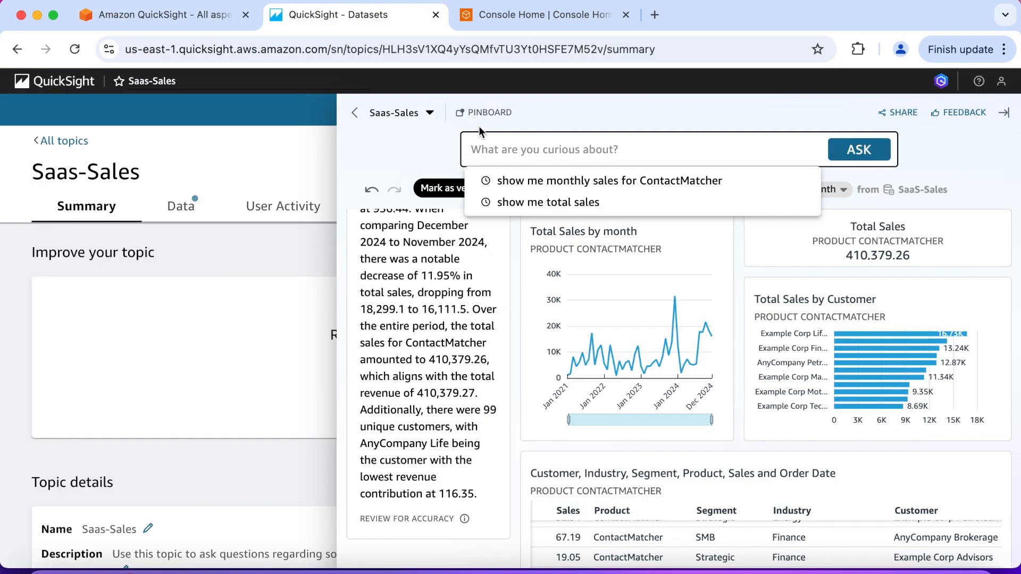
{"action": "key", "text": "ctrl+v"}
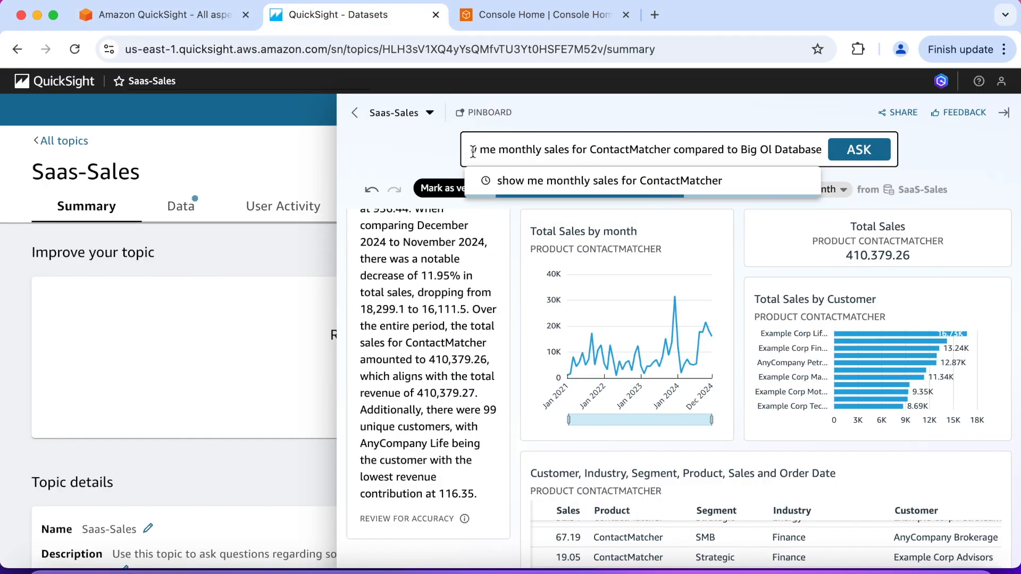
{"action": "left_click", "coordinate": [867, 157]}
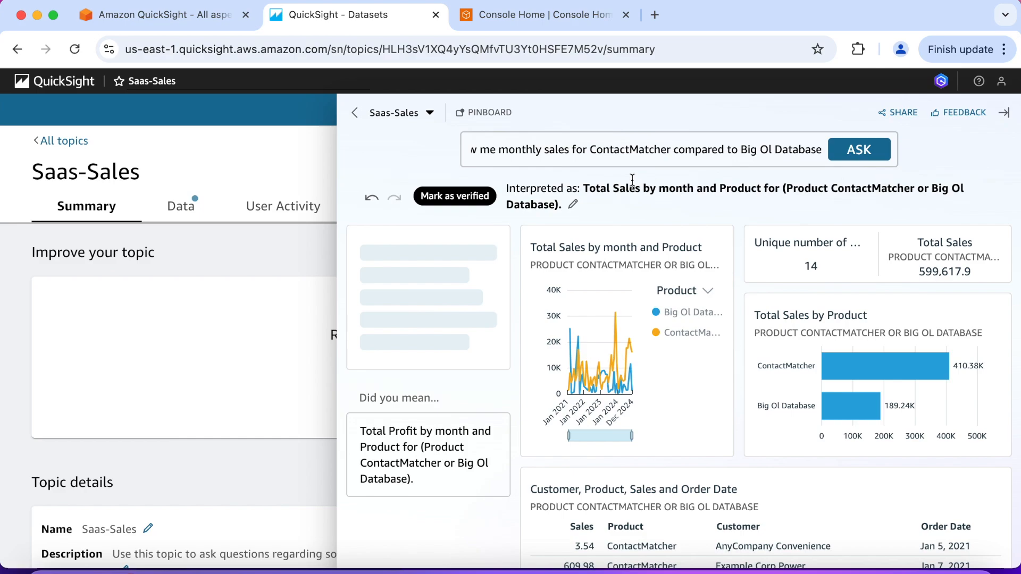
Read how the comparison question was interpreted and its narrative summary of ContactMatcher and Big Ol Database sales
{"action": "left_click_drag", "start_coordinate": [584, 190], "coordinate": [584, 205]}
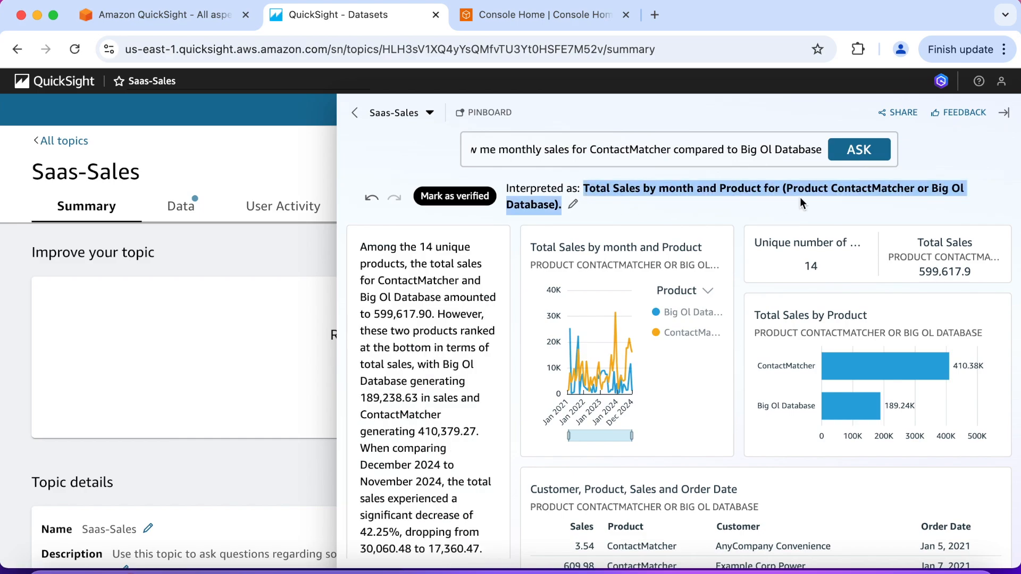
{"action": "left_click", "coordinate": [607, 209]}
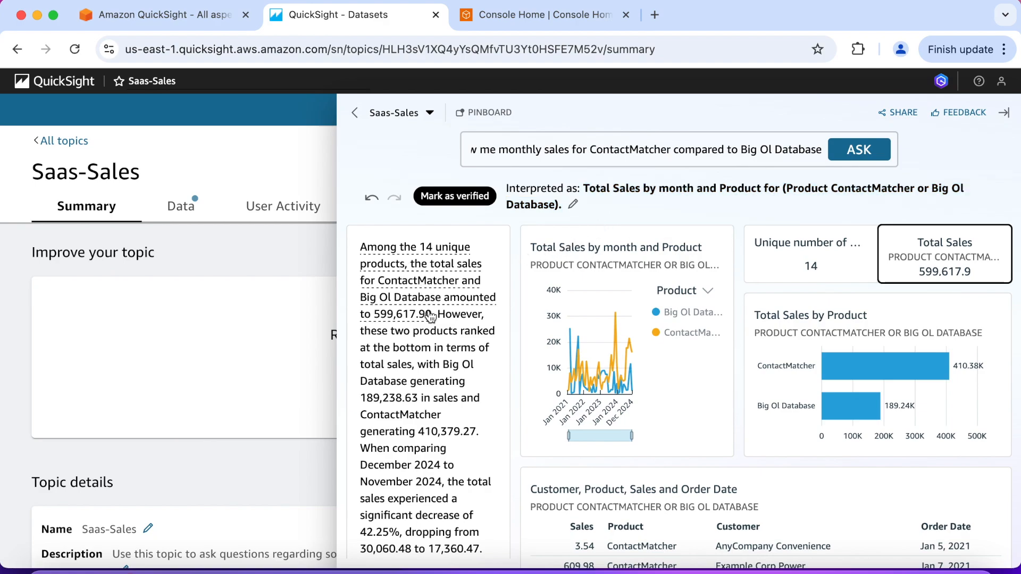
{"action": "scroll", "coordinate": [439, 342], "scroll_direction": "down", "scroll_amount": 2}
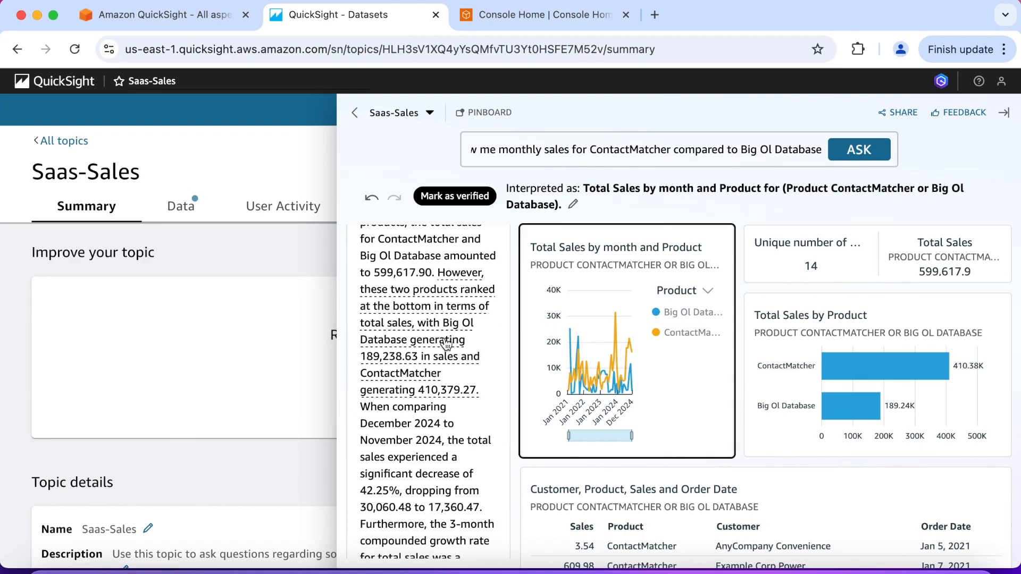
{"action": "scroll", "coordinate": [446, 345], "scroll_direction": "down", "scroll_amount": 4}
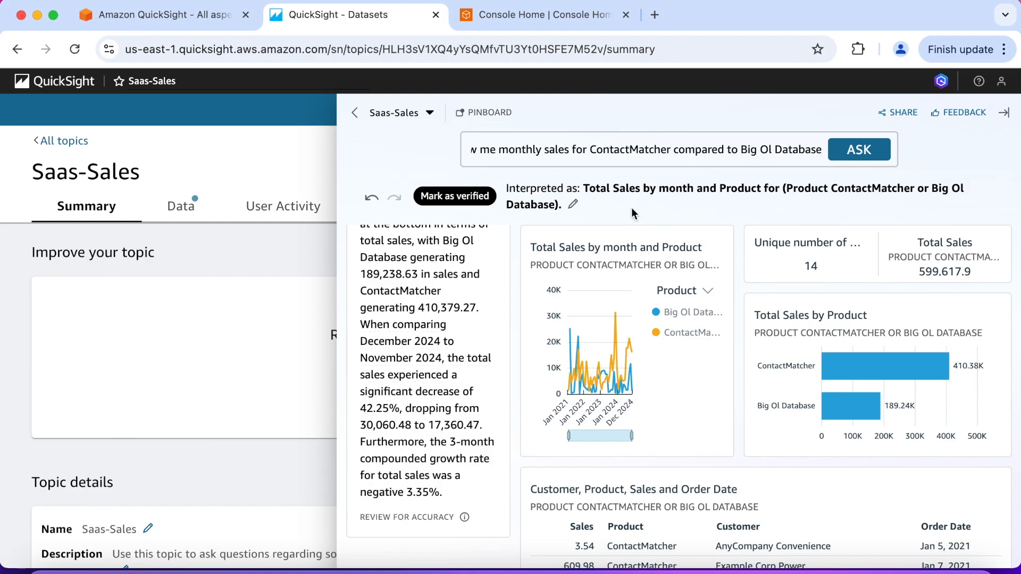
Maximize the Total Sales by month and Product visual and change it to a vertical stacked bar chart
{"action": "mouse_move", "coordinate": [669, 252]}
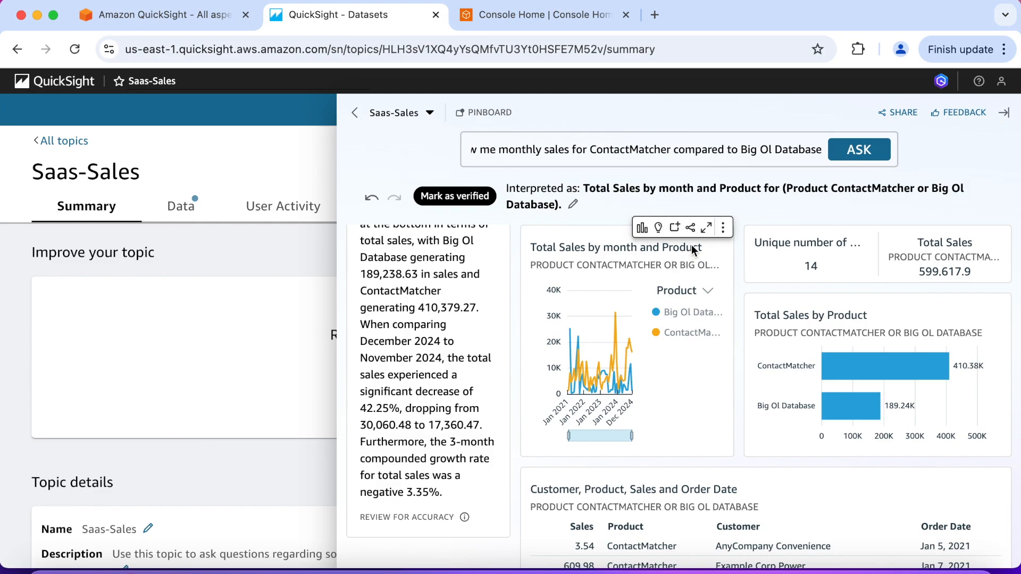
{"action": "left_click", "coordinate": [706, 228]}
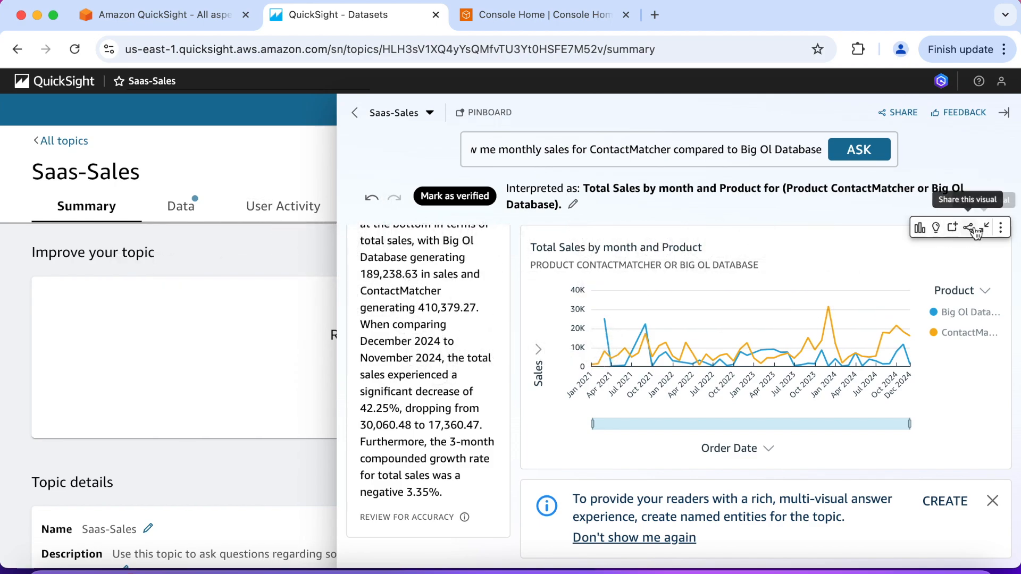
{"action": "left_click", "coordinate": [920, 227]}
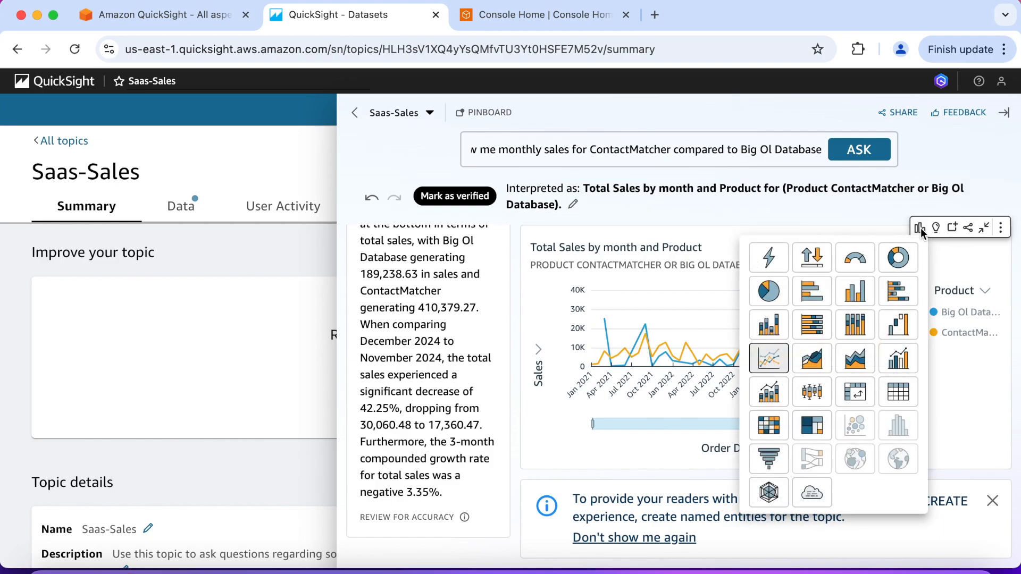
{"action": "left_click", "coordinate": [764, 328]}
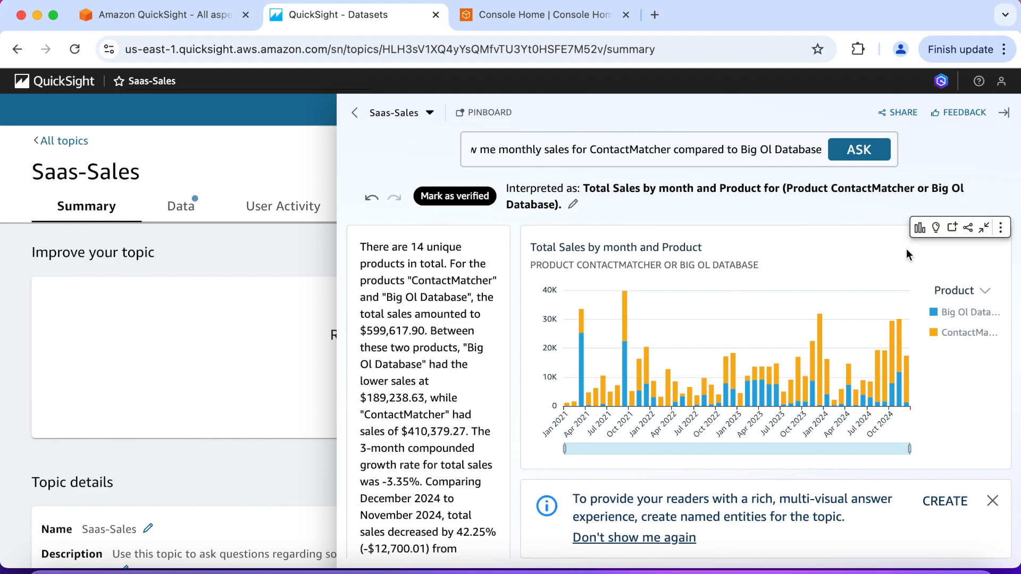
Change the Total Sales by month and Product visual to a line chart and open its detailed explanation
{"action": "left_click", "coordinate": [919, 229]}
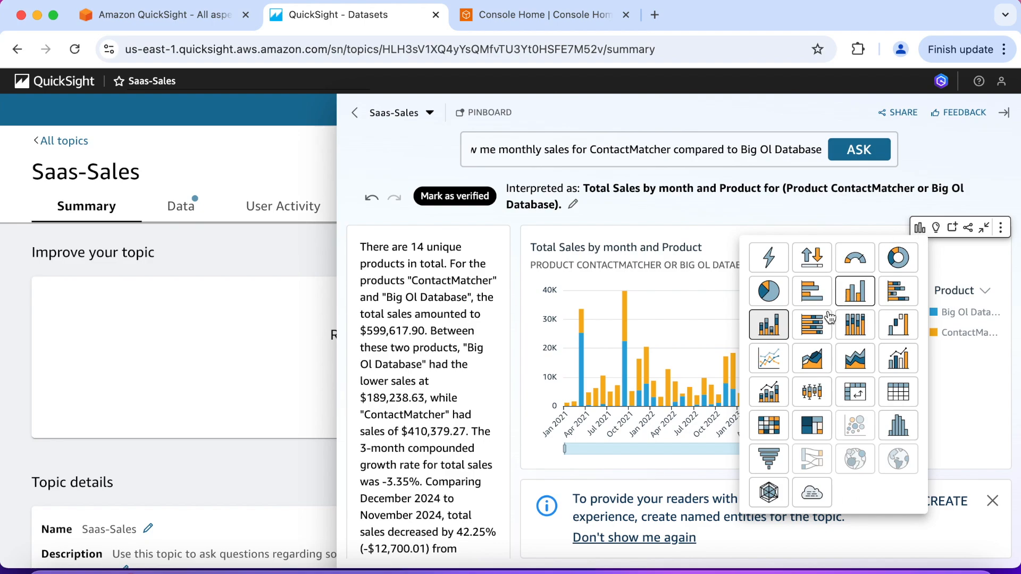
{"action": "left_click", "coordinate": [780, 360]}
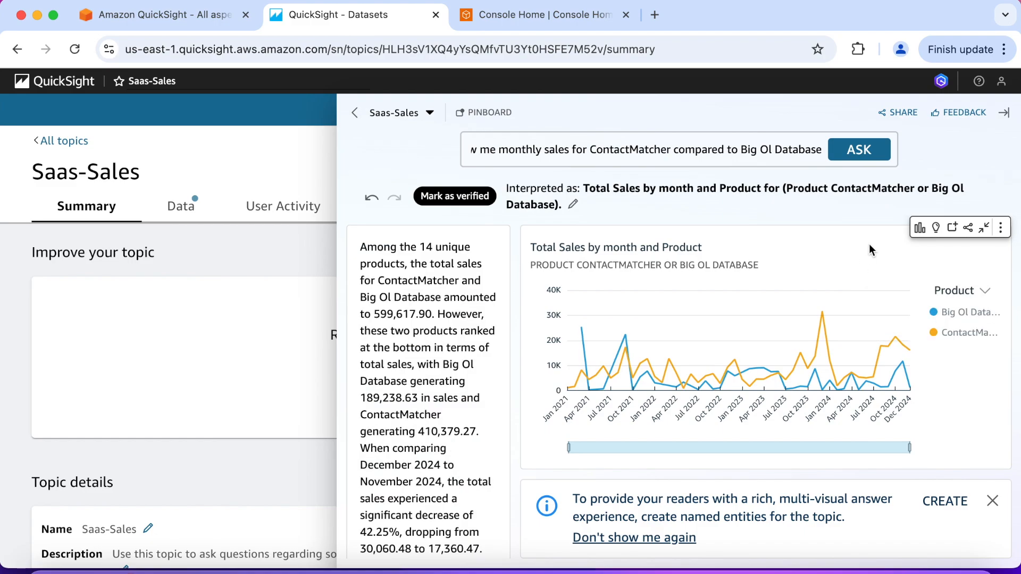
{"action": "left_click", "coordinate": [1002, 230]}
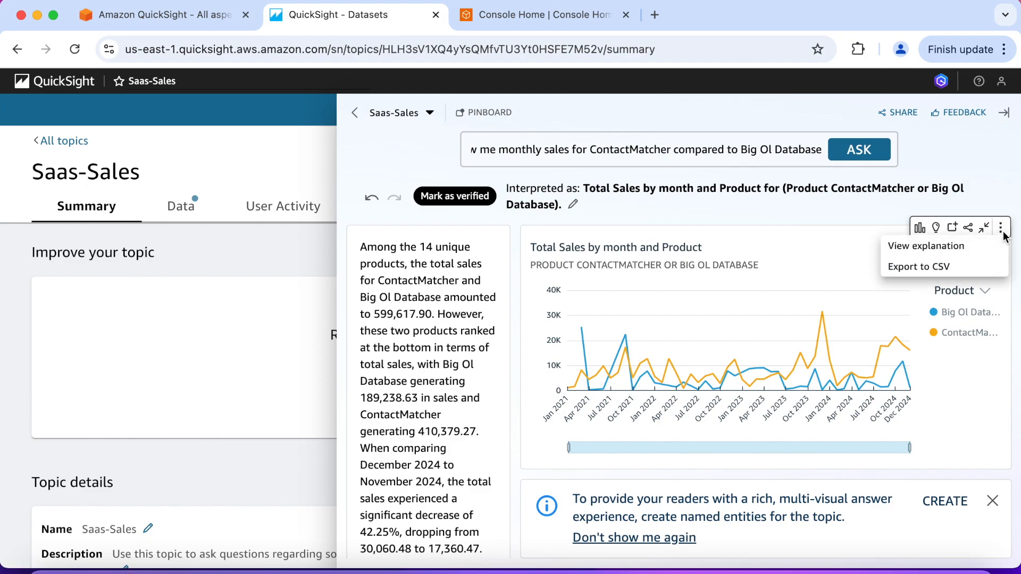
{"action": "left_click", "coordinate": [950, 245]}
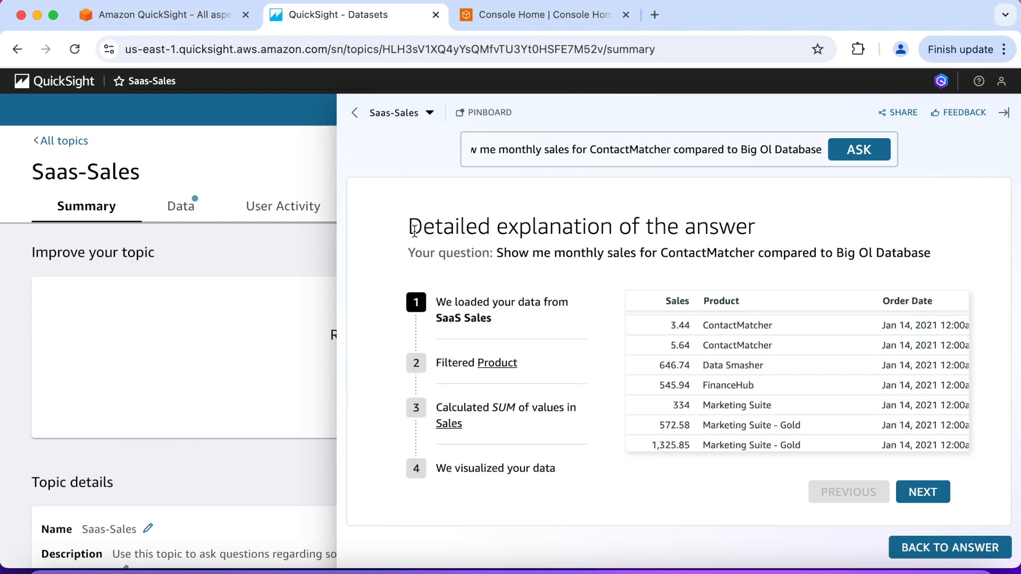
Review the explanation's question and the records loaded from SaaS Sales in its first stage
{"action": "left_click_drag", "start_coordinate": [411, 230], "coordinate": [730, 236]}
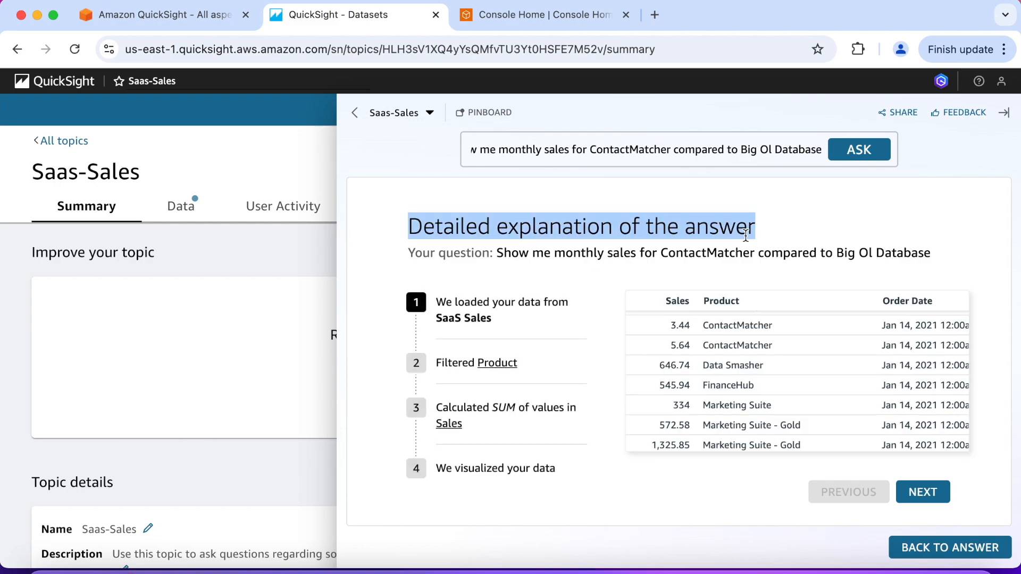
{"action": "triple_click", "coordinate": [428, 255]}
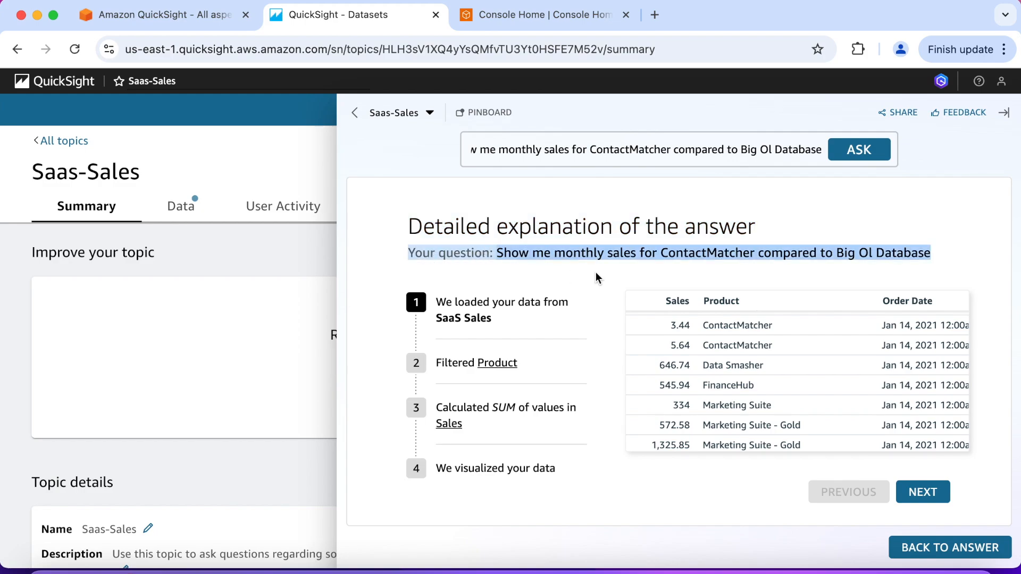
{"action": "left_click", "coordinate": [608, 302]}
{"action": "scroll", "coordinate": [657, 349], "scroll_direction": "down", "scroll_amount": 2}
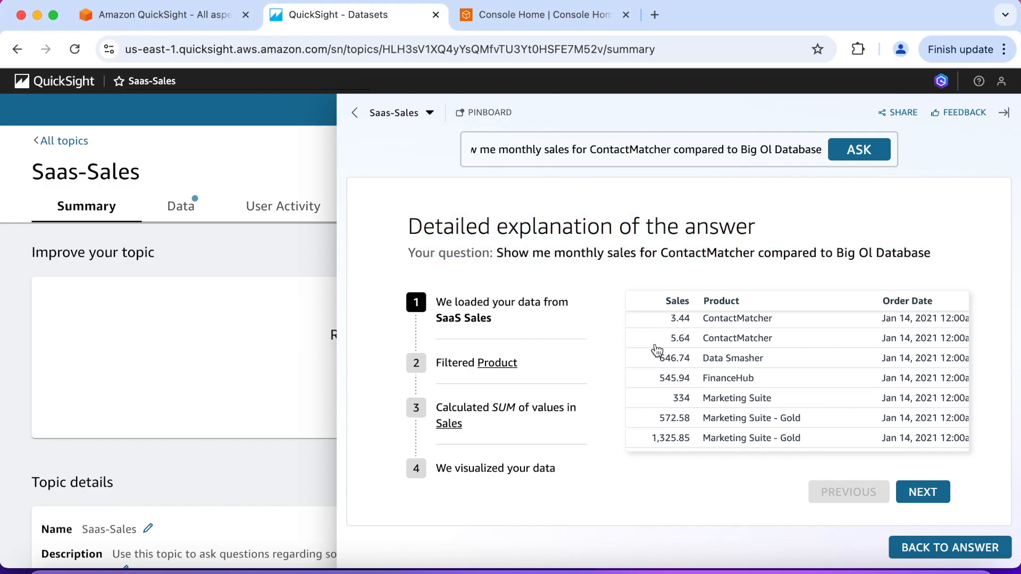
{"action": "scroll", "coordinate": [656, 349], "scroll_direction": "down", "scroll_amount": 5}
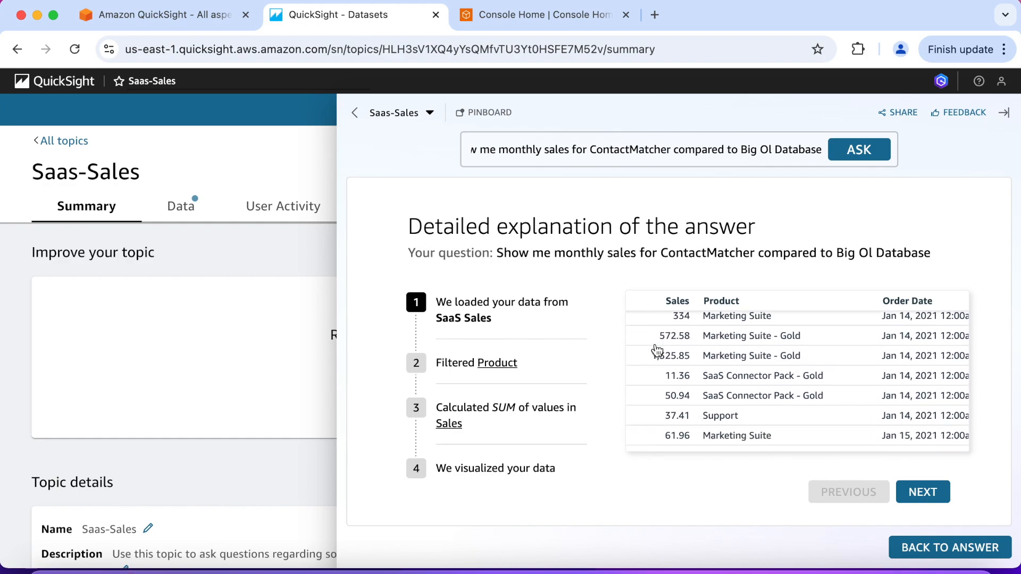
{"action": "scroll", "coordinate": [656, 349], "scroll_direction": "down", "scroll_amount": 6}
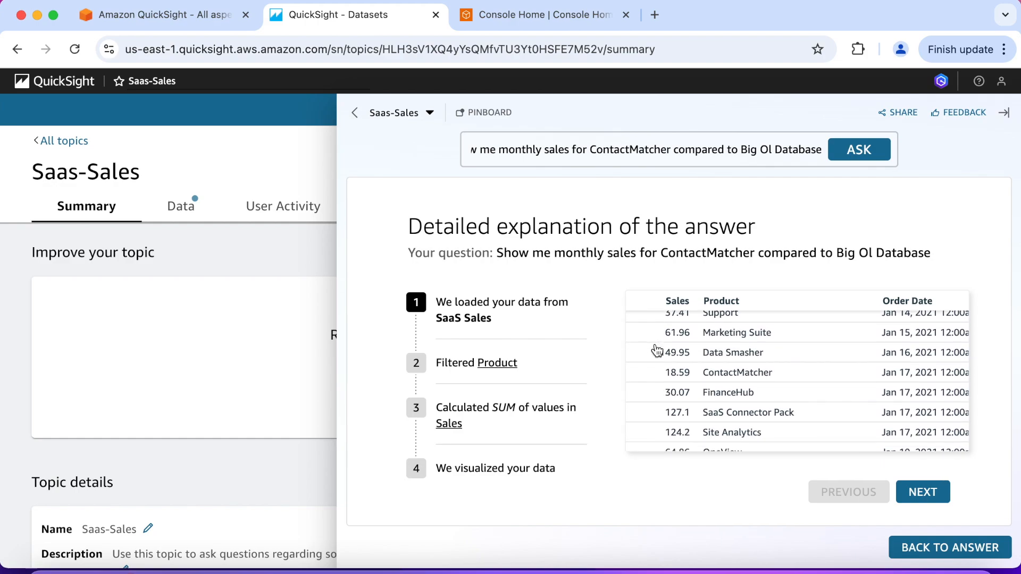
{"action": "scroll", "coordinate": [656, 349], "scroll_direction": "down", "scroll_amount": 2}
Step through the explanation's Product filter, SUM of Sales calculation and final visualization stages
{"action": "left_click", "coordinate": [561, 365]}
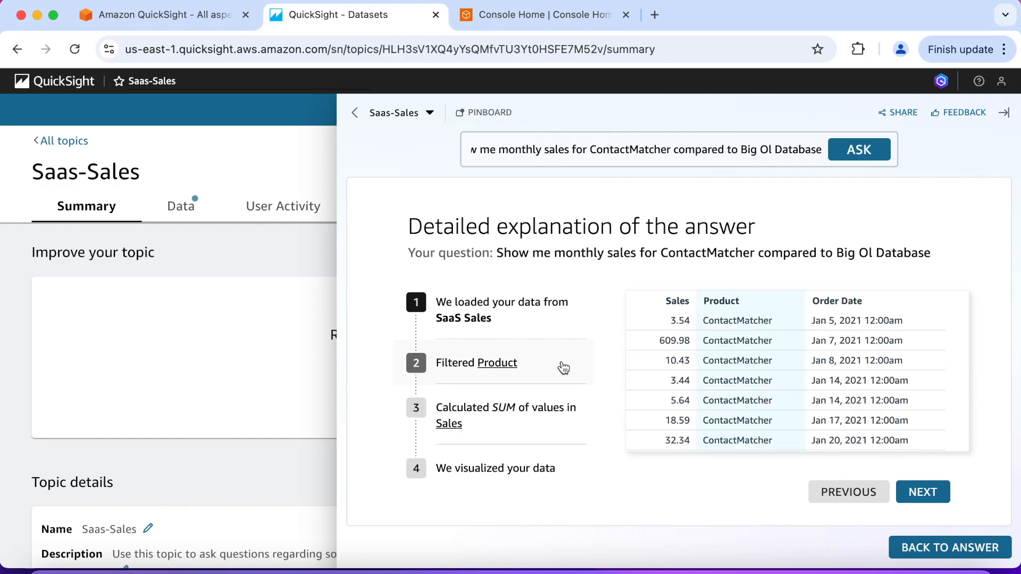
{"action": "scroll", "coordinate": [685, 387], "scroll_direction": "down", "scroll_amount": 3}
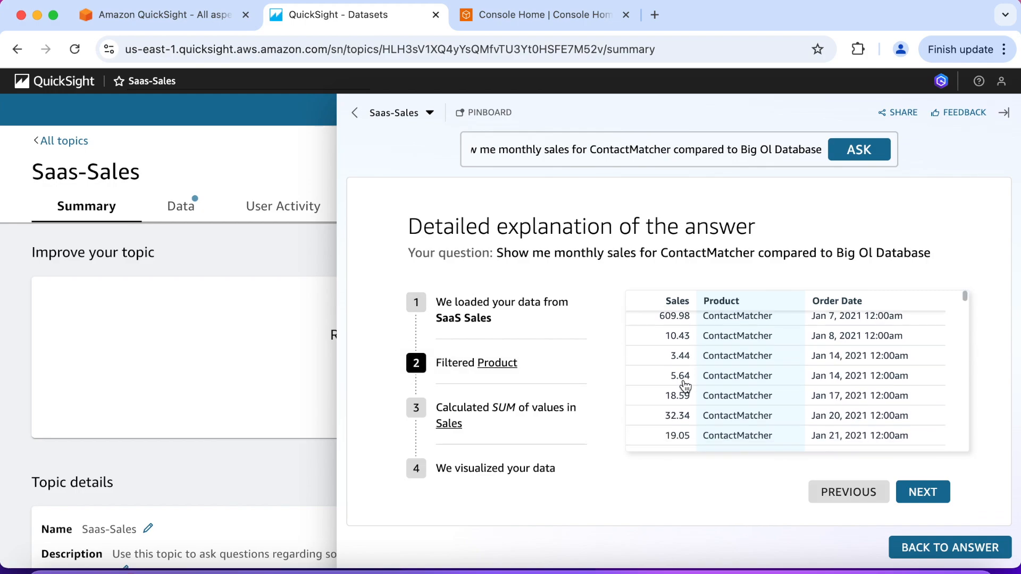
{"action": "scroll", "coordinate": [685, 386], "scroll_direction": "down", "scroll_amount": 4}
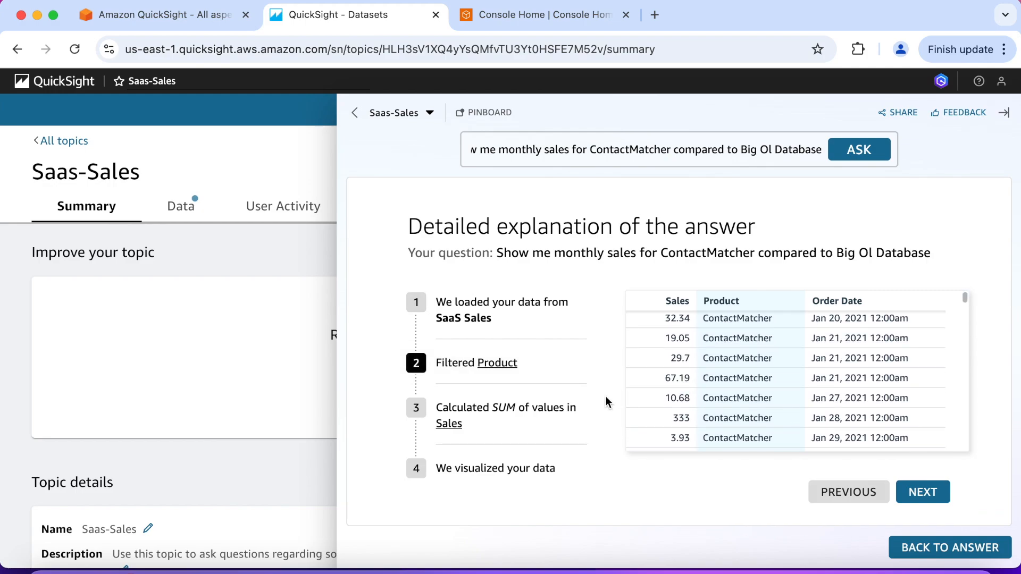
{"action": "left_click", "coordinate": [574, 420]}
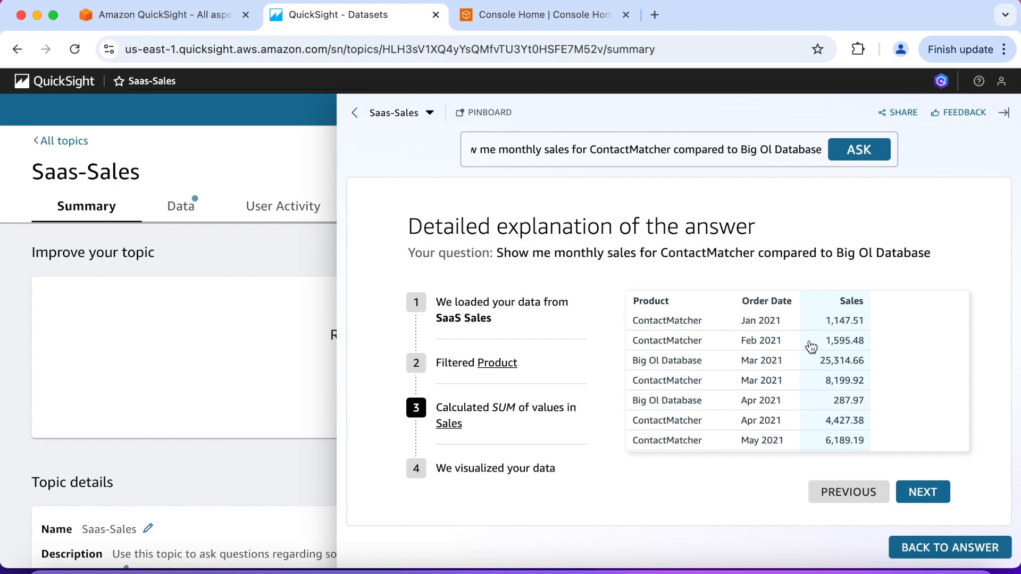
{"action": "left_click", "coordinate": [553, 468]}
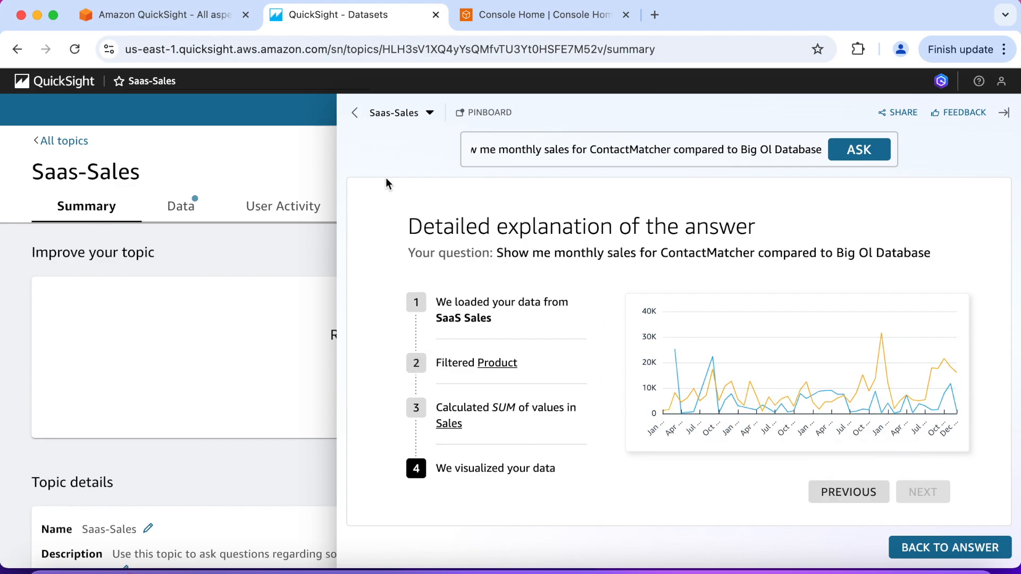
Return to the topic's start page and ask "Show me monthly sales for ContactMatcher compared to Big Ol Database" again
{"action": "left_click", "coordinate": [354, 113]}
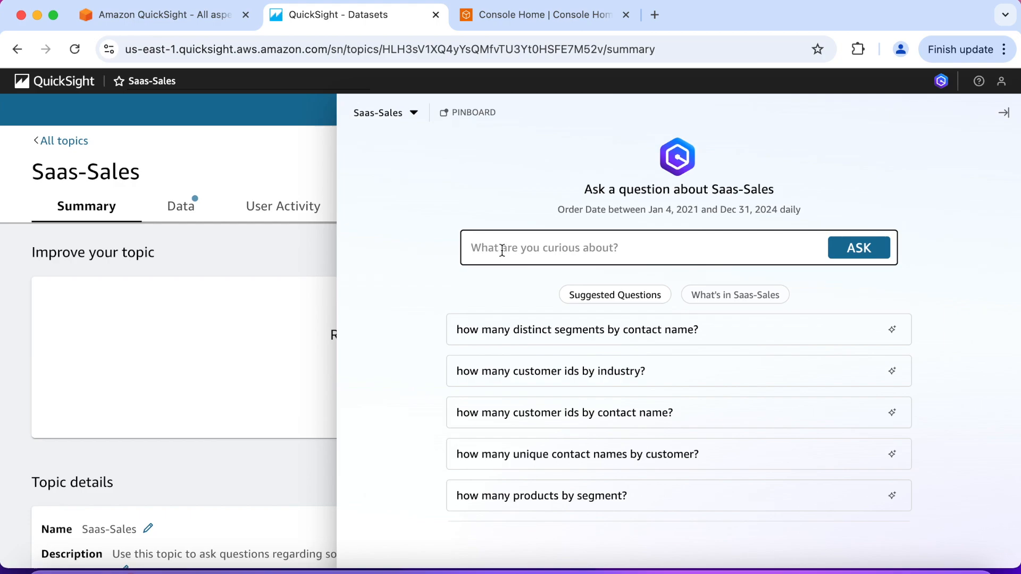
{"action": "type", "text": "show me monthly sales for ContactMatcher compared to Big Ol Database"}
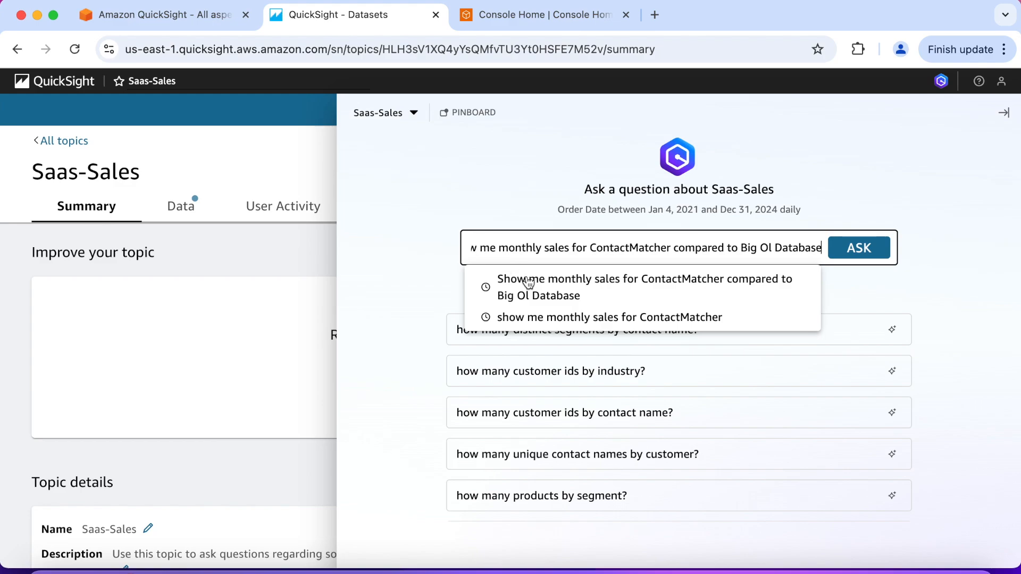
{"action": "left_click", "coordinate": [523, 278]}
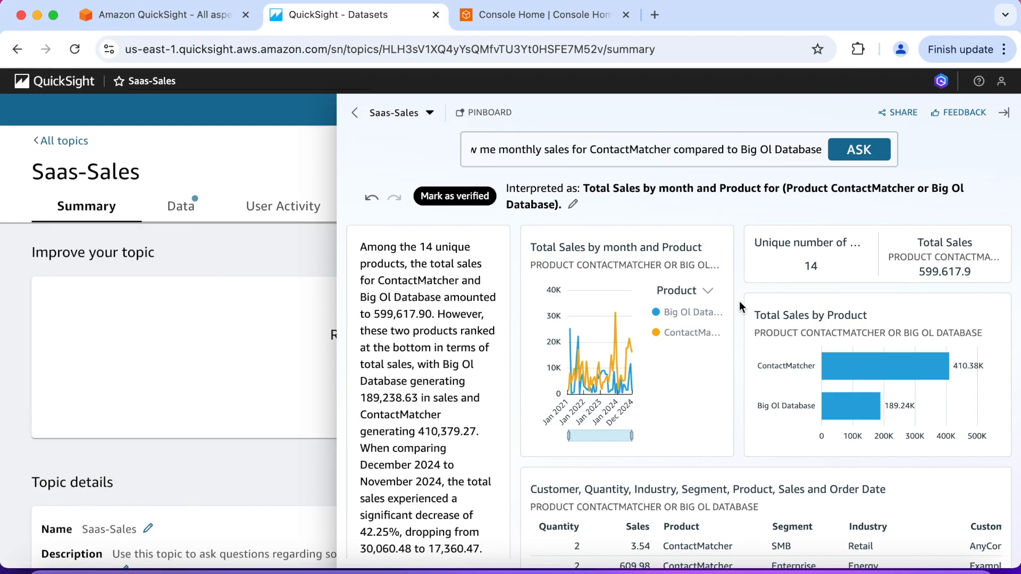
Read the answer's interpretation and its narrative summary of ContactMatcher and Big Ol Database sales
{"action": "triple_click", "coordinate": [517, 188]}
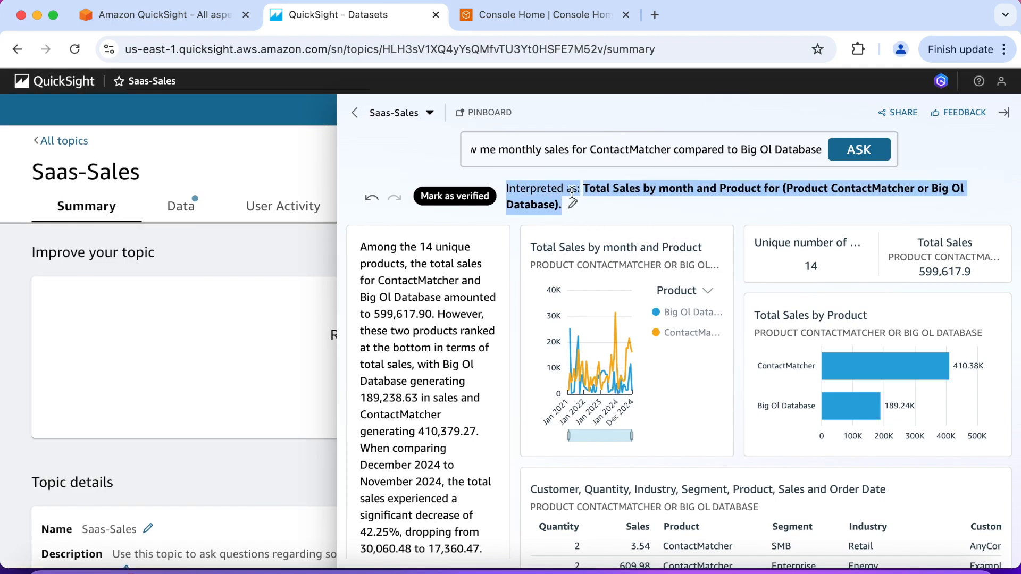
{"action": "left_click", "coordinate": [663, 210]}
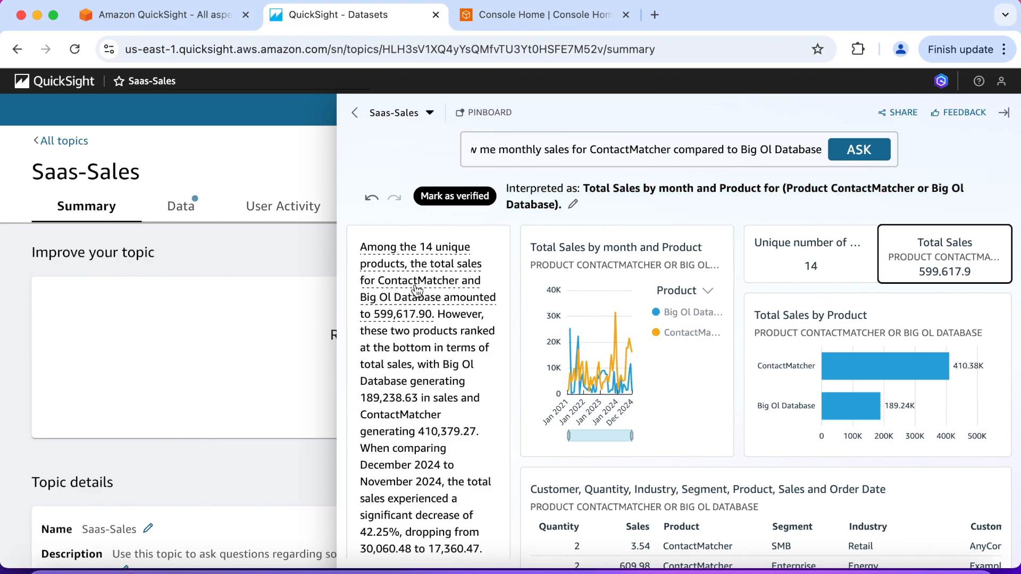
{"action": "scroll", "coordinate": [417, 290], "scroll_direction": "down", "scroll_amount": 3}
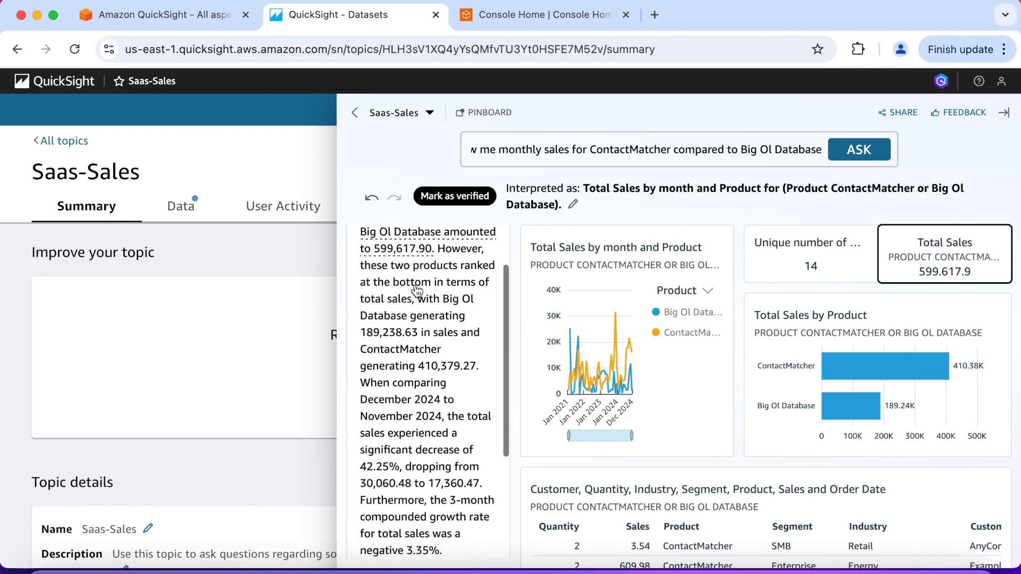
{"action": "scroll", "coordinate": [417, 290], "scroll_direction": "down", "scroll_amount": 1}
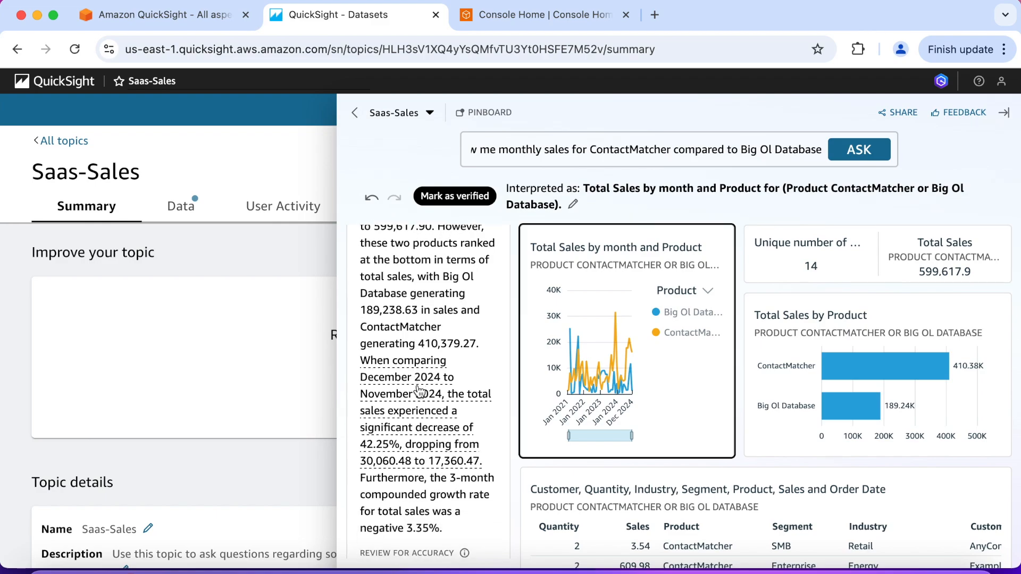
{"action": "scroll", "coordinate": [420, 392], "scroll_direction": "down", "scroll_amount": 2}
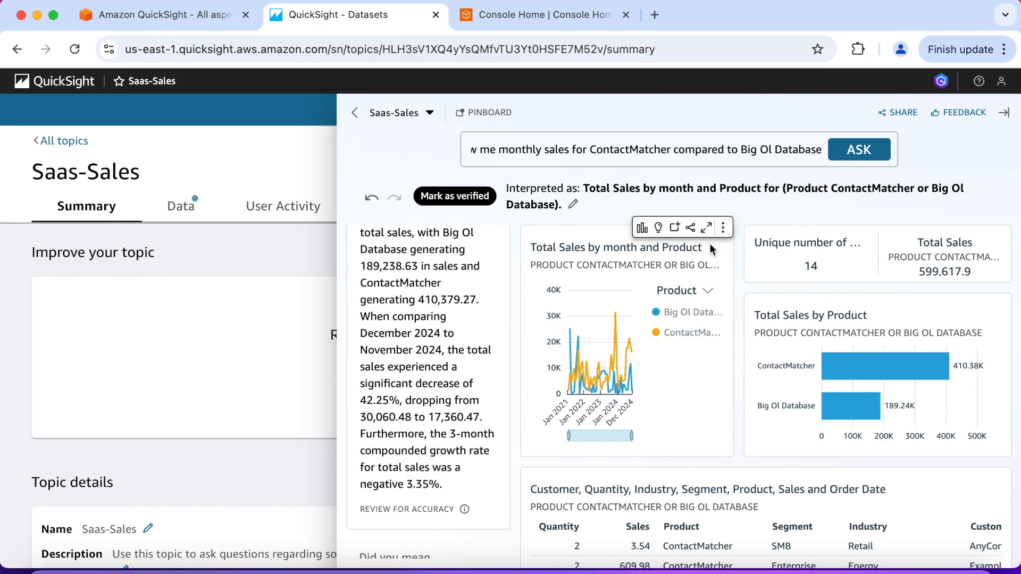
Maximize the Total Sales by month and Product visual, try a vertical stacked bar chart, and minimize it again
{"action": "left_click", "coordinate": [707, 227]}
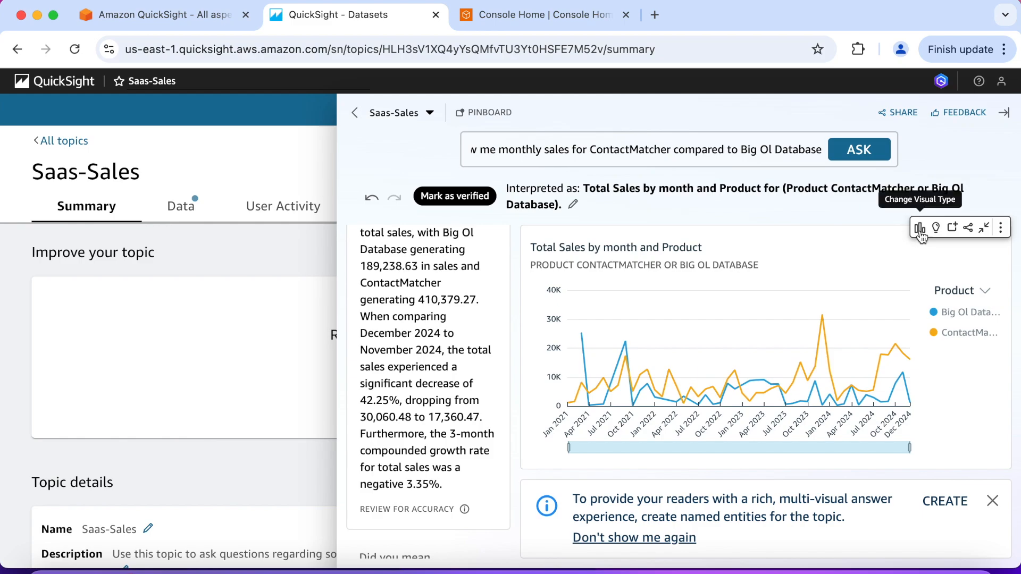
{"action": "left_click", "coordinate": [920, 229]}
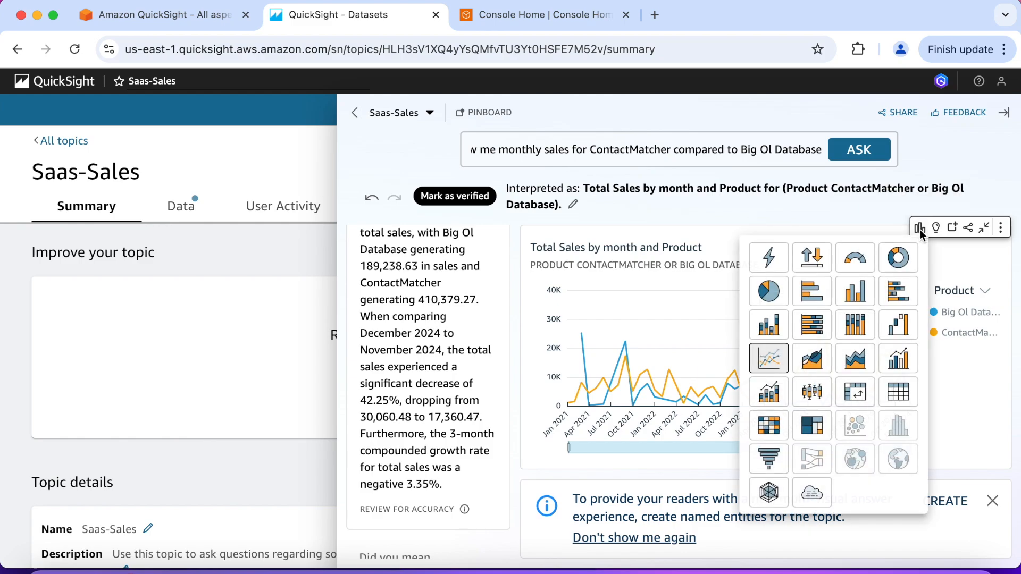
{"action": "left_click", "coordinate": [771, 328]}
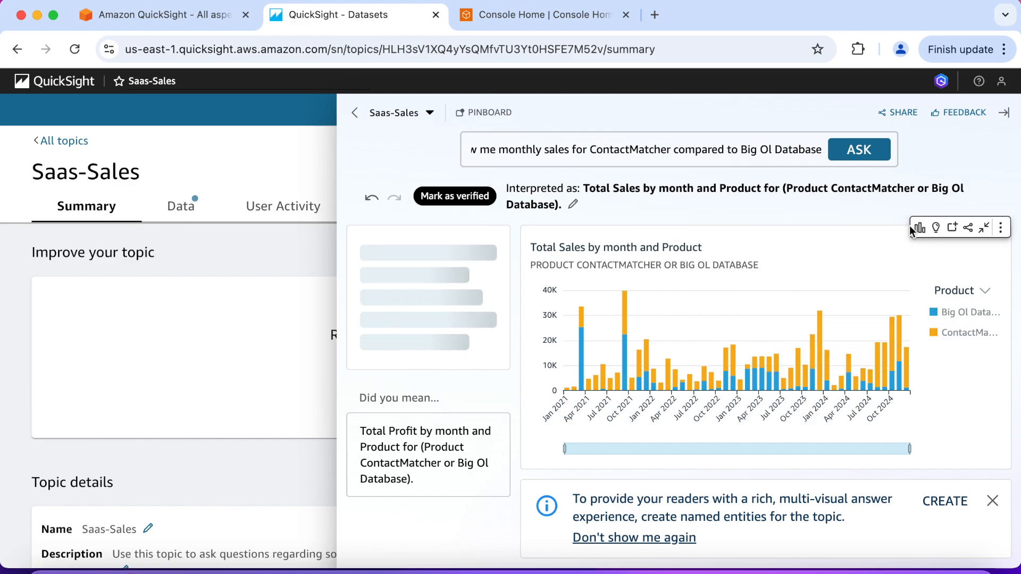
{"action": "left_click", "coordinate": [984, 229]}
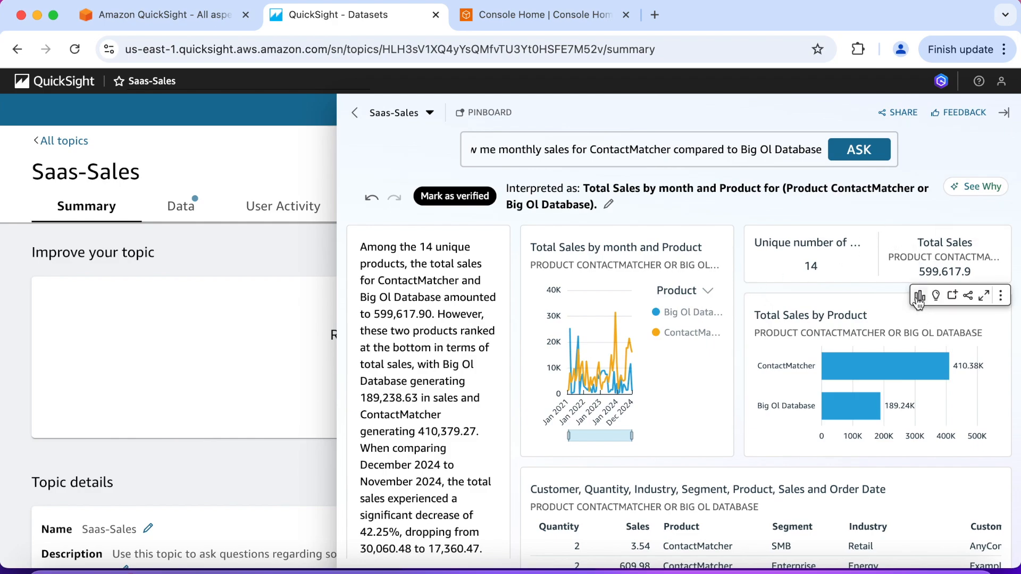
Change the Total Sales by Product visual to a pie chart and look over the updated answer
{"action": "left_click", "coordinate": [919, 296]}
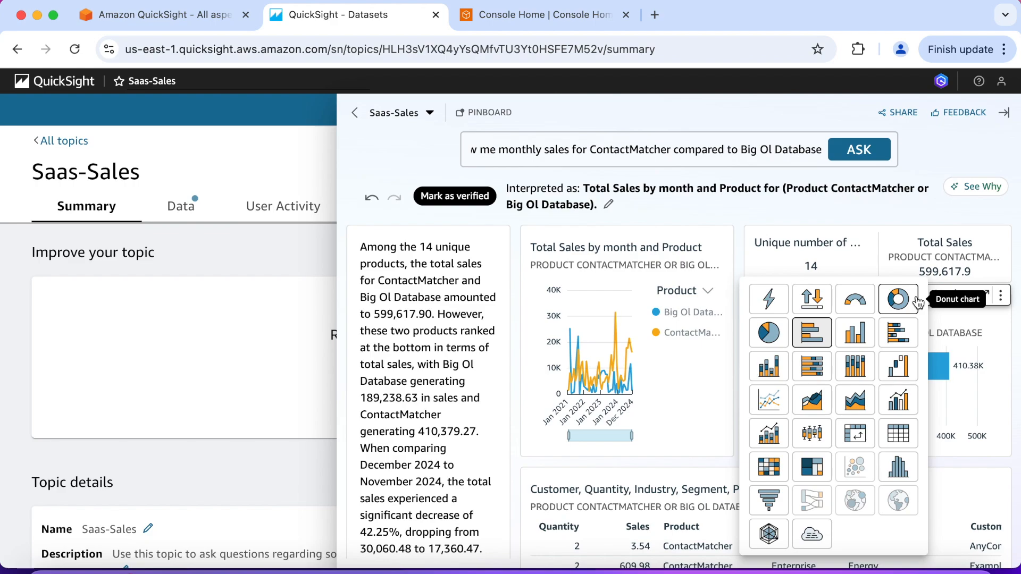
{"action": "left_click", "coordinate": [769, 332]}
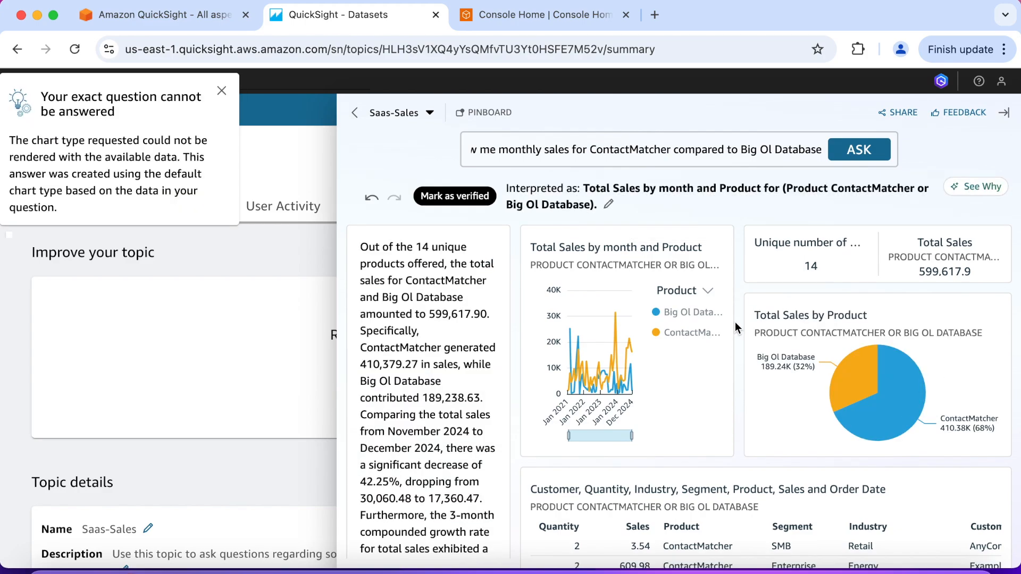
{"action": "scroll", "coordinate": [735, 321], "scroll_direction": "down", "scroll_amount": 2}
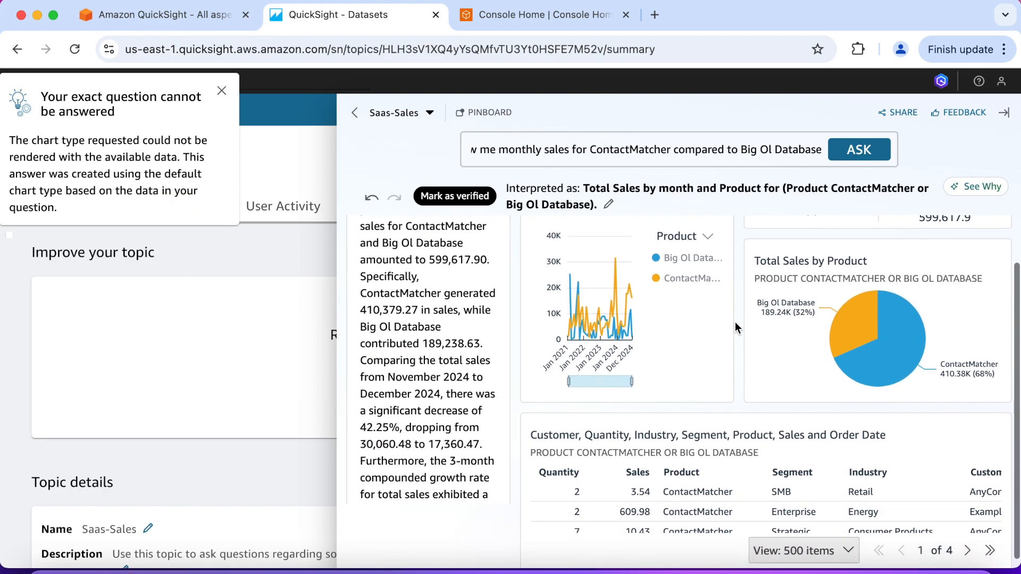
{"action": "scroll", "coordinate": [735, 321], "scroll_direction": "up", "scroll_amount": 2}
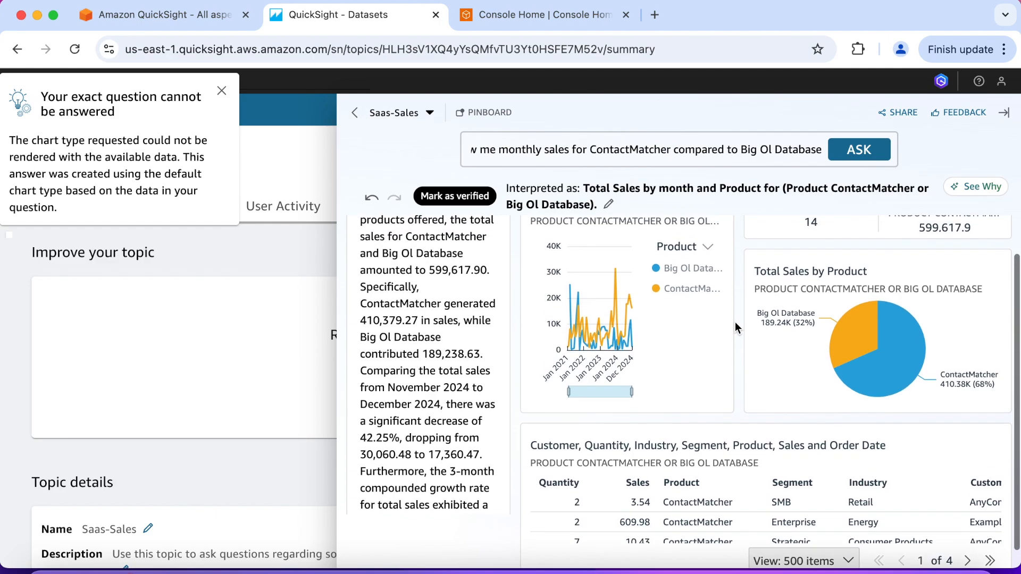
{"action": "scroll", "coordinate": [736, 326], "scroll_direction": "up", "scroll_amount": 1}
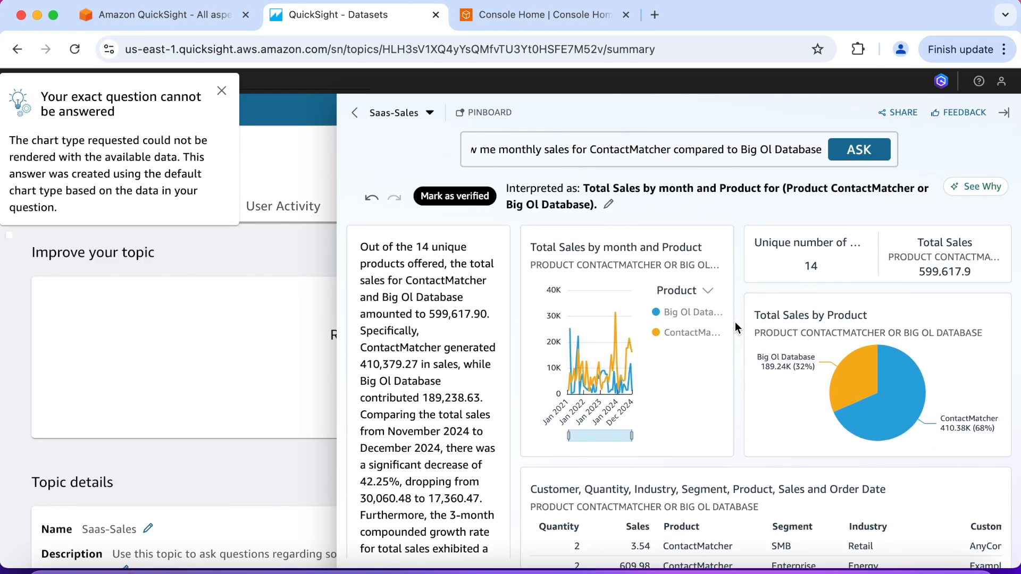
Change the Total Sales by month and Product visual to a clustered bar combo chart
{"action": "mouse_move", "coordinate": [679, 290]}
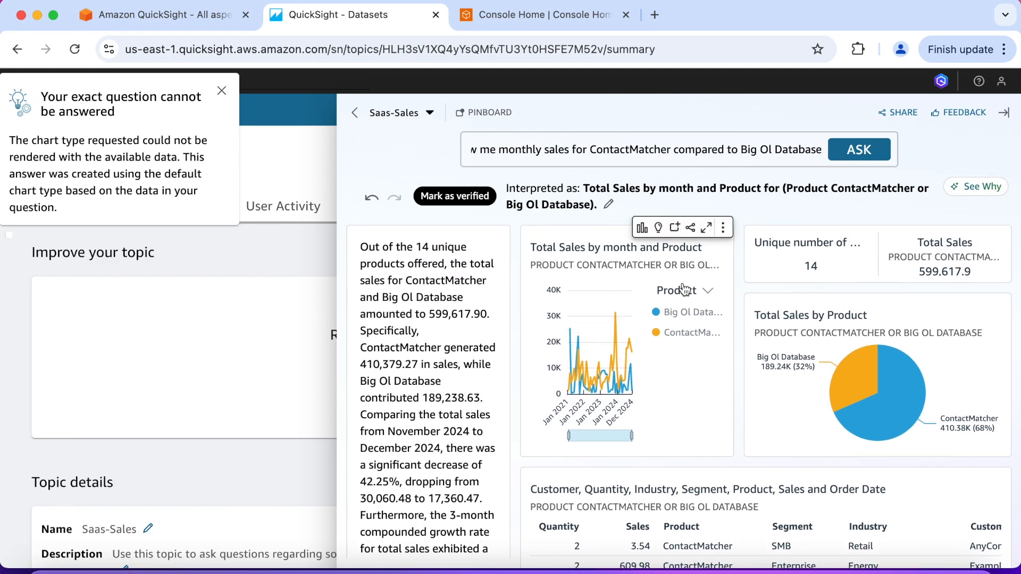
{"action": "left_click", "coordinate": [642, 229]}
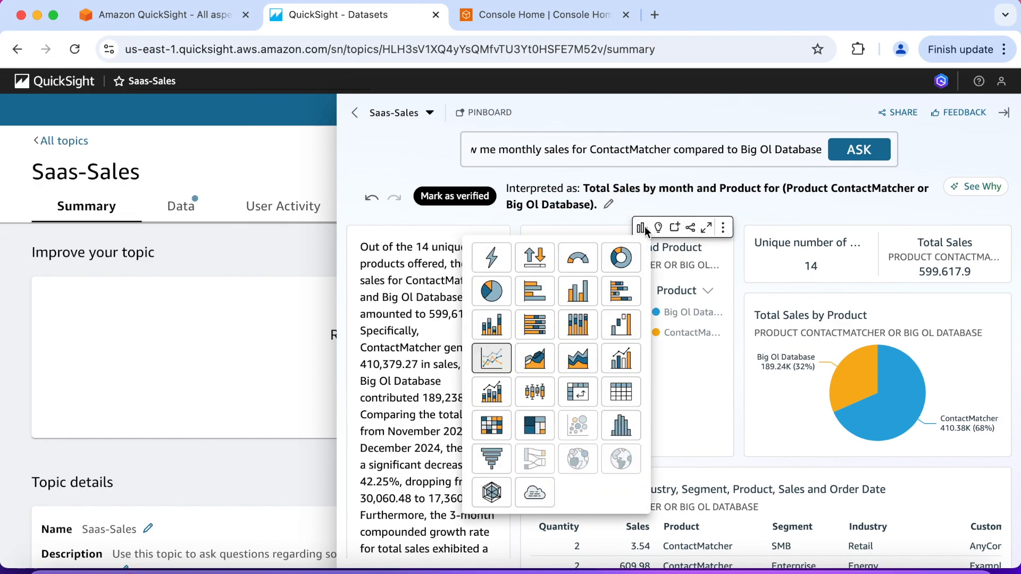
{"action": "left_click", "coordinate": [620, 365]}
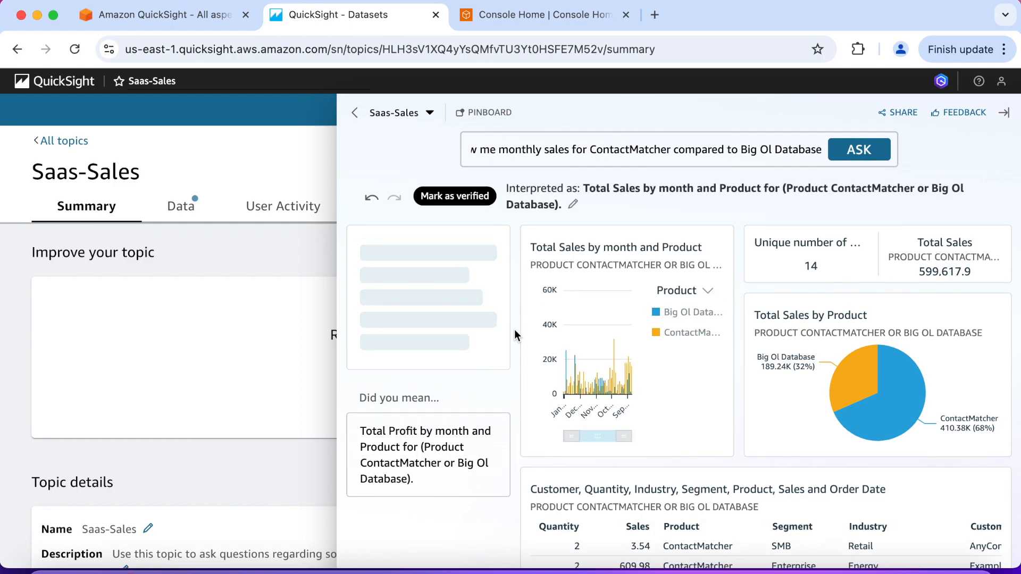
{"action": "mouse_move", "coordinate": [669, 332]}
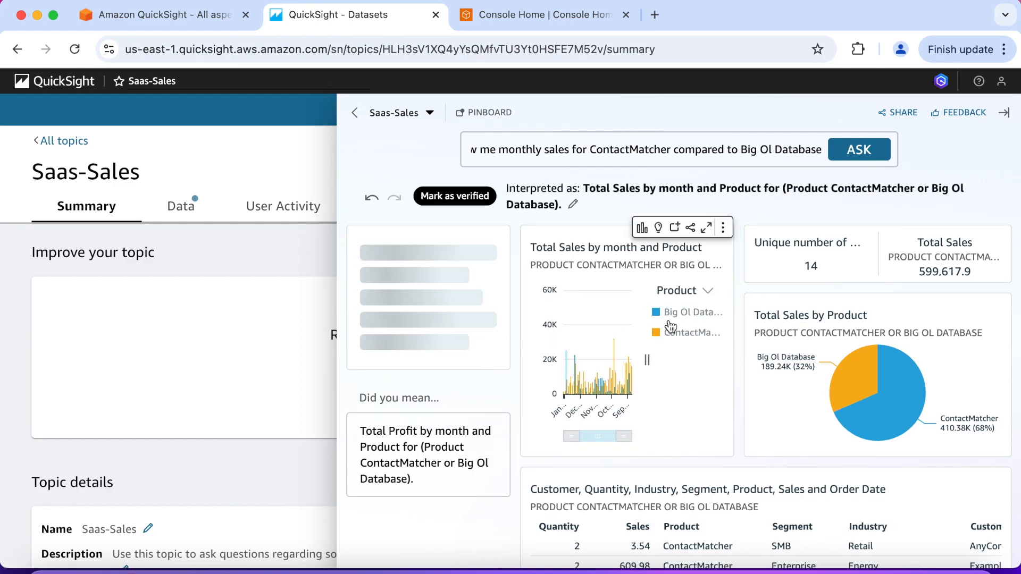
Change the Total Sales by month and Product visual to a vertical stacked bar chart and dismiss the chart-type notice
{"action": "left_click", "coordinate": [642, 228]}
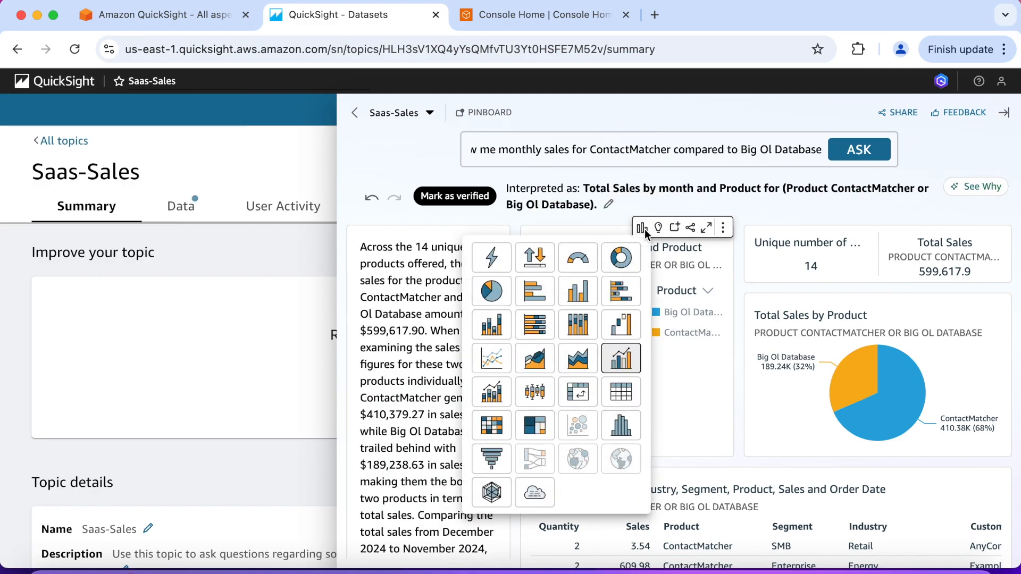
{"action": "left_click", "coordinate": [493, 328]}
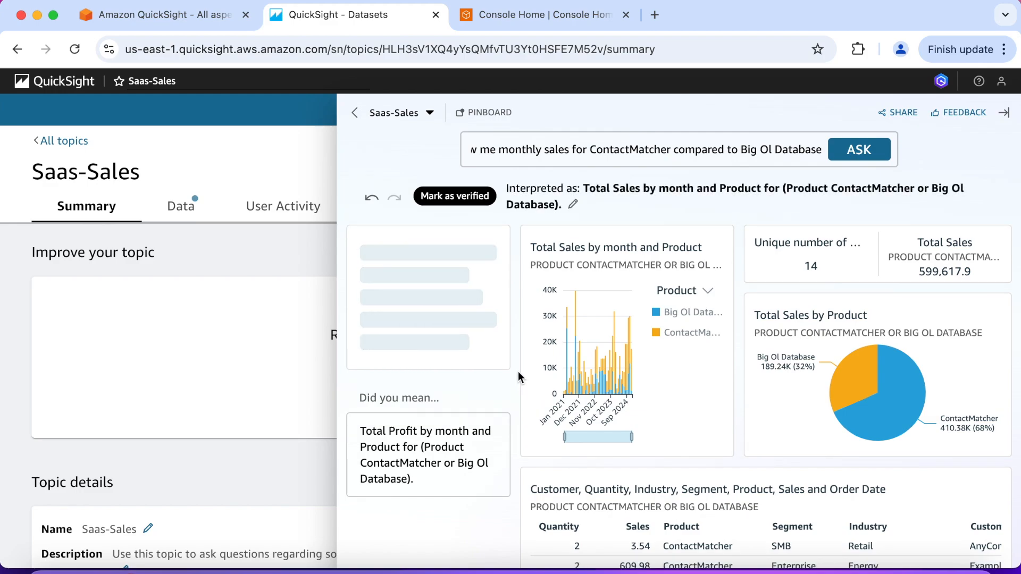
{"action": "scroll", "coordinate": [518, 372], "scroll_direction": "down", "scroll_amount": 1}
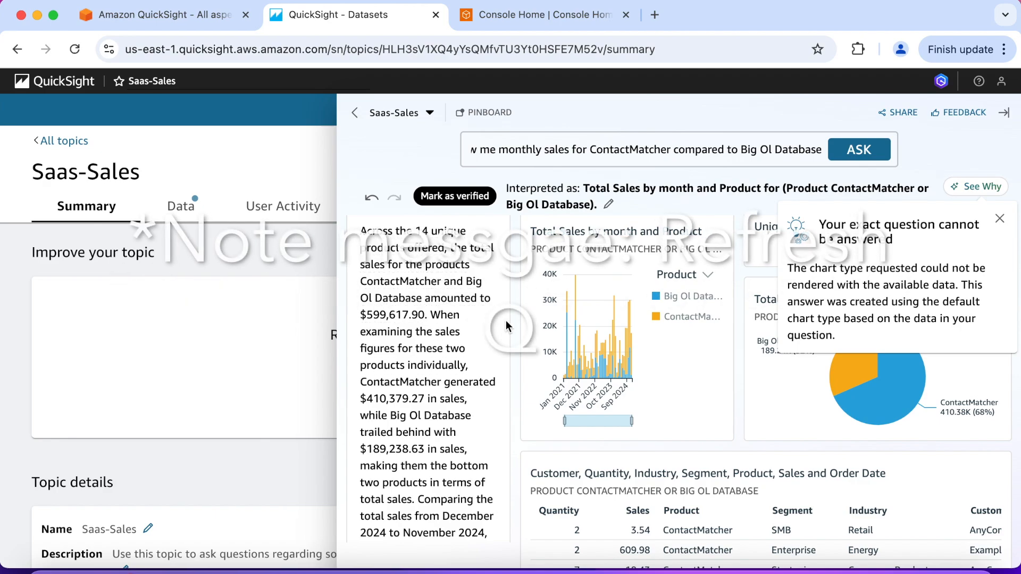
{"action": "scroll", "coordinate": [515, 321], "scroll_direction": "up", "scroll_amount": 1}
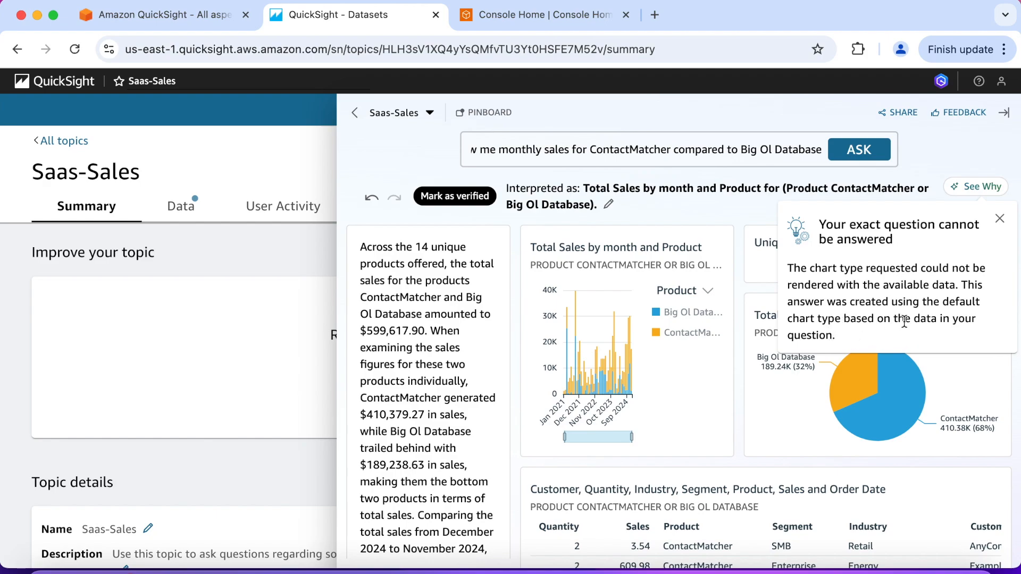
{"action": "left_click", "coordinate": [1001, 219]}
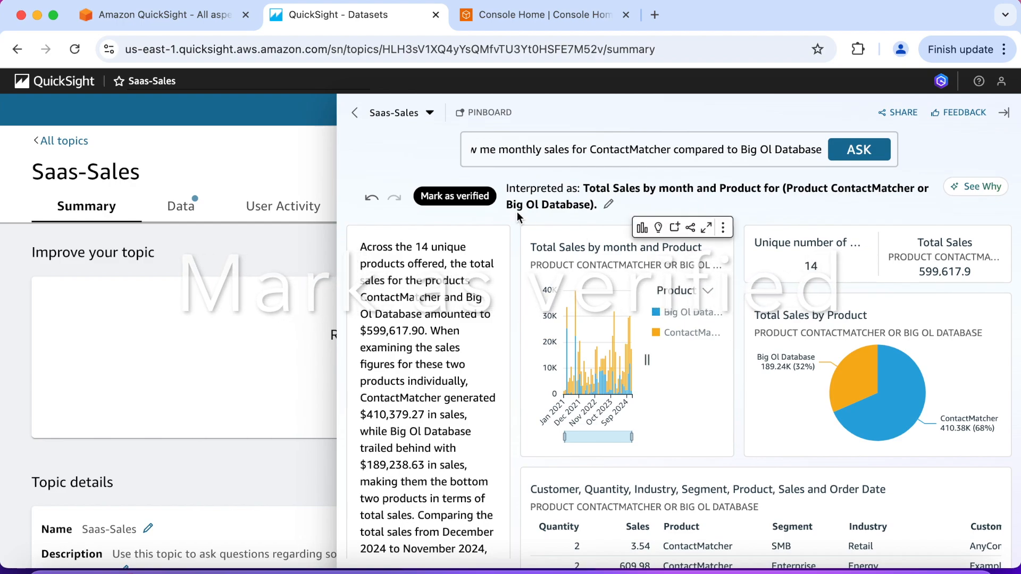
Mark the ContactMatcher and Big Ol Database answer as verified and check the options offered for a verified answer
{"action": "left_click", "coordinate": [457, 202]}
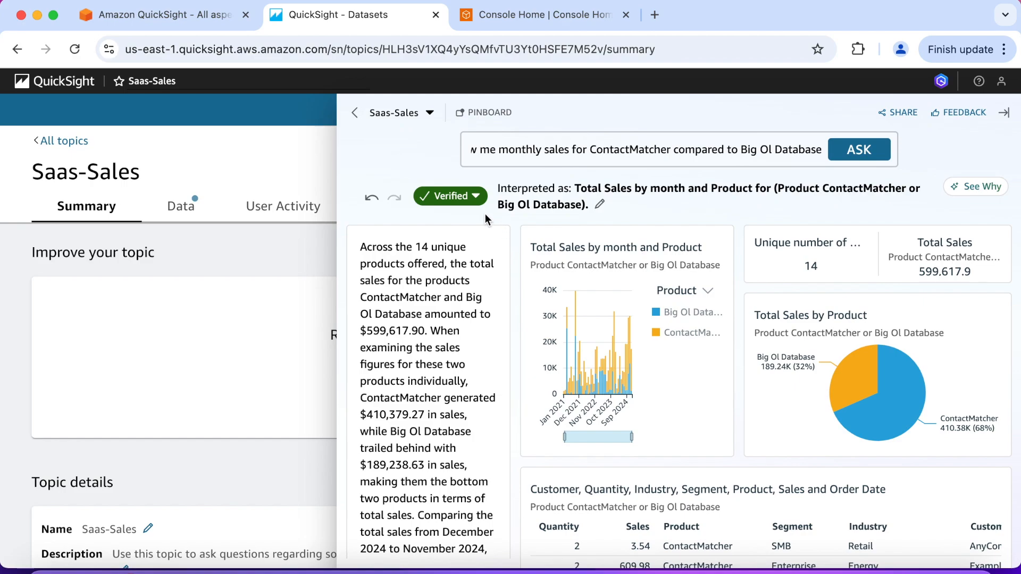
{"action": "left_click", "coordinate": [476, 197]}
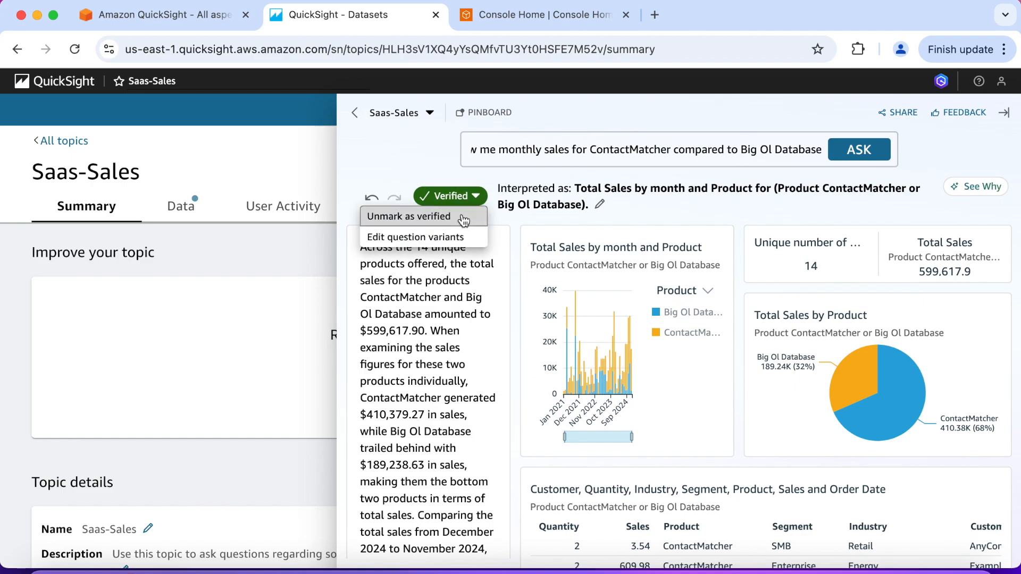
{"action": "left_click", "coordinate": [520, 227]}
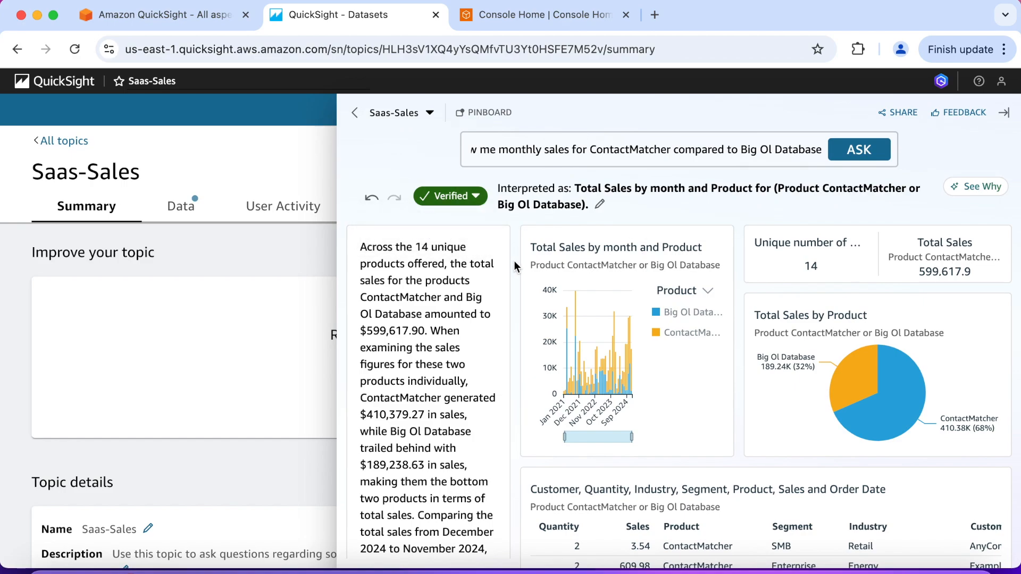
{"action": "scroll", "coordinate": [514, 261], "scroll_direction": "down", "scroll_amount": 1}
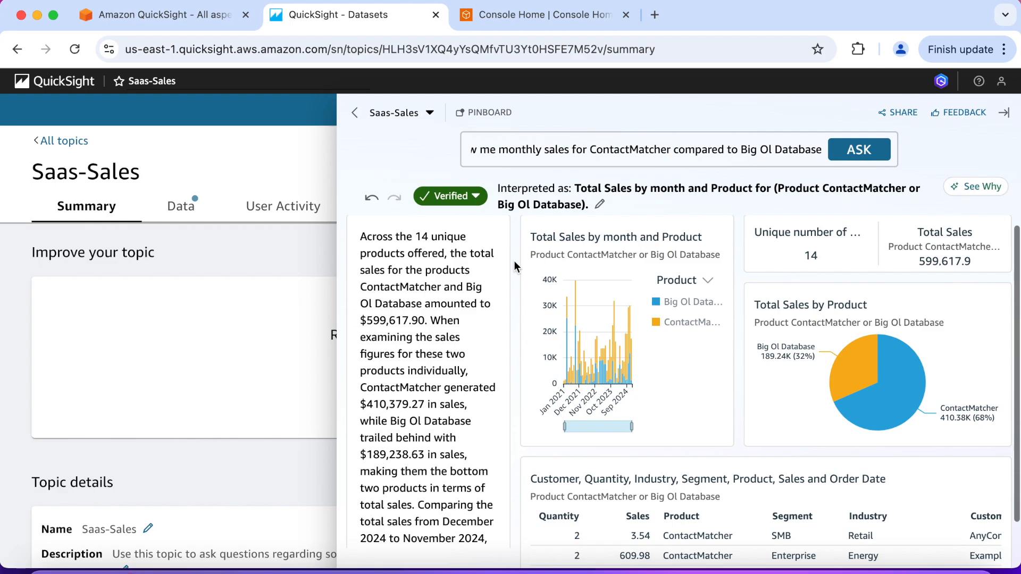
Ask again "Show me monthly sales for ContactMatcher compared to Big Ol Database", read the narrative summary and dismiss the notice
{"action": "triple_click", "coordinate": [754, 154]}
{"action": "key", "text": "super+c"}
{"action": "key", "text": "BackSpace"}
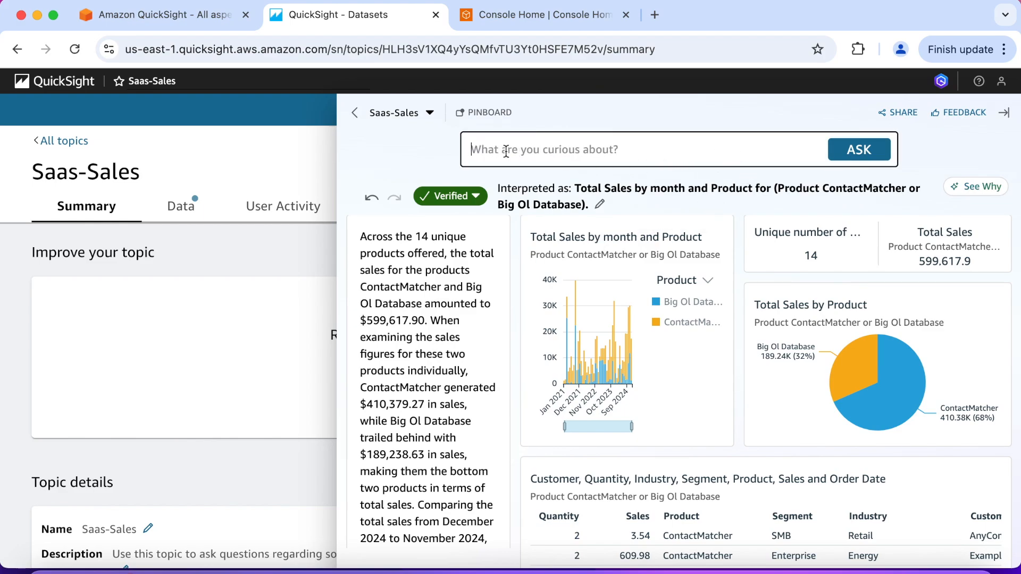
{"action": "key", "text": "super+v"}
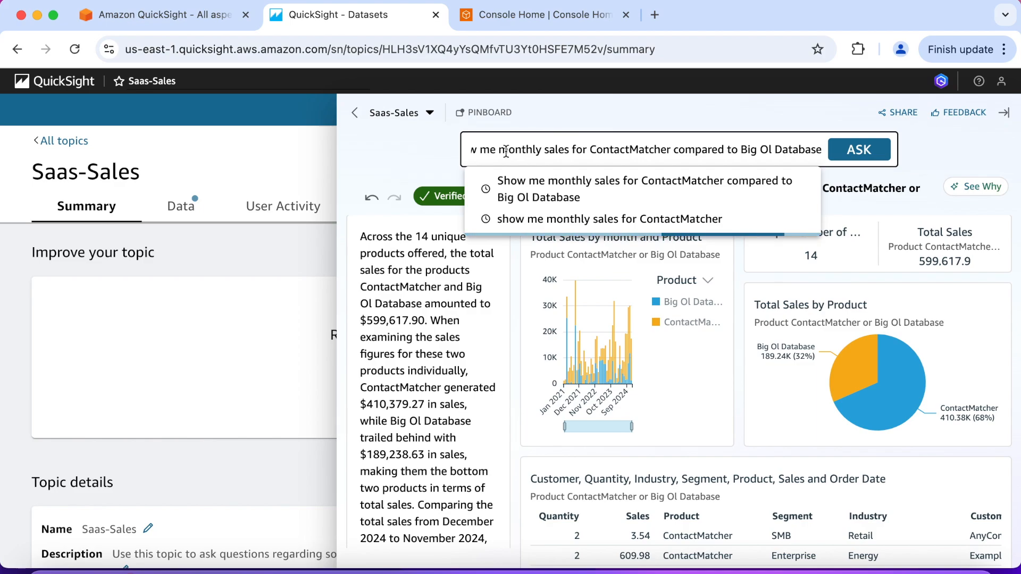
{"action": "left_click", "coordinate": [557, 190]}
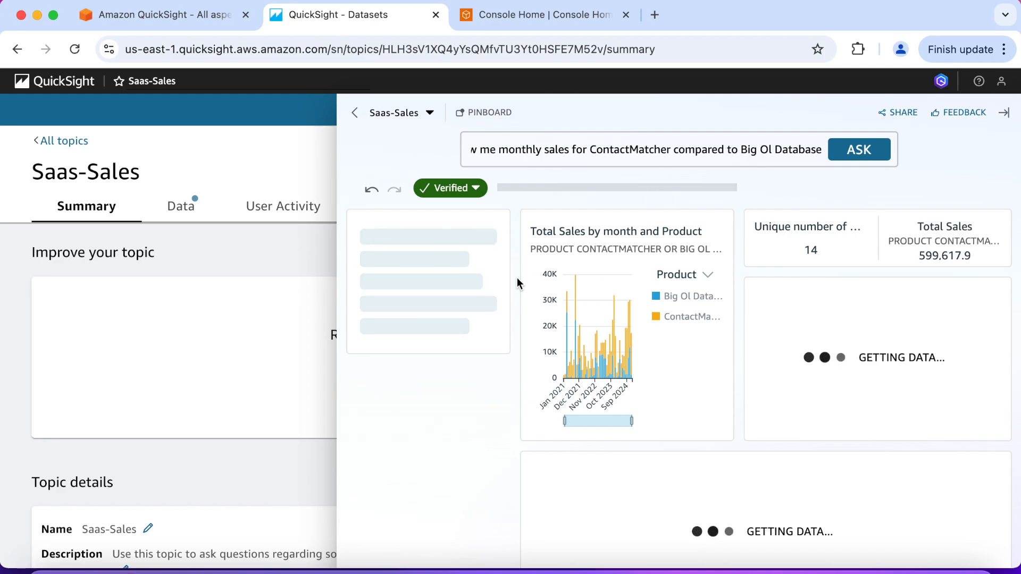
{"action": "scroll", "coordinate": [517, 278], "scroll_direction": "down", "scroll_amount": 1}
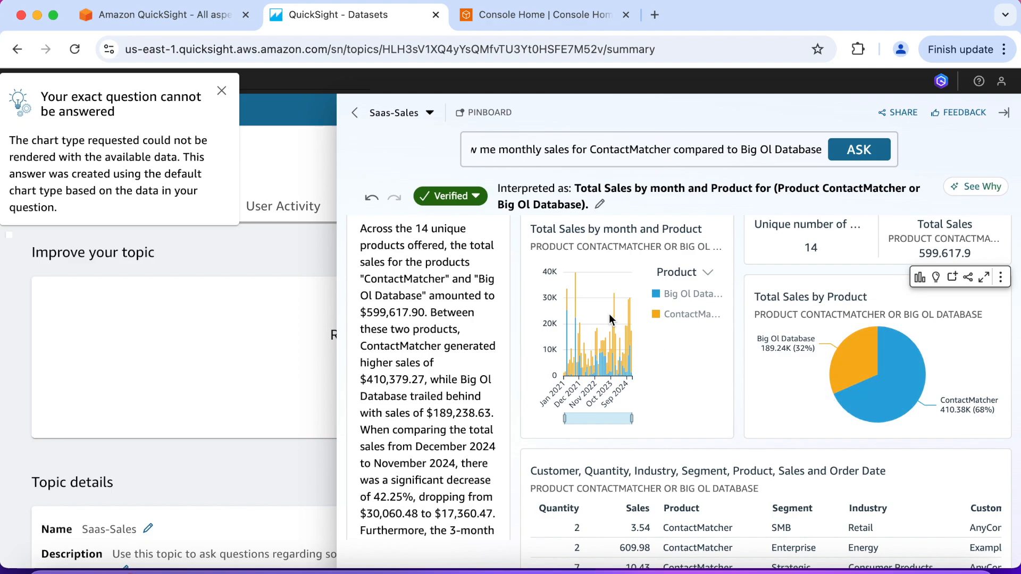
{"action": "scroll", "coordinate": [420, 381], "scroll_direction": "down", "scroll_amount": 3}
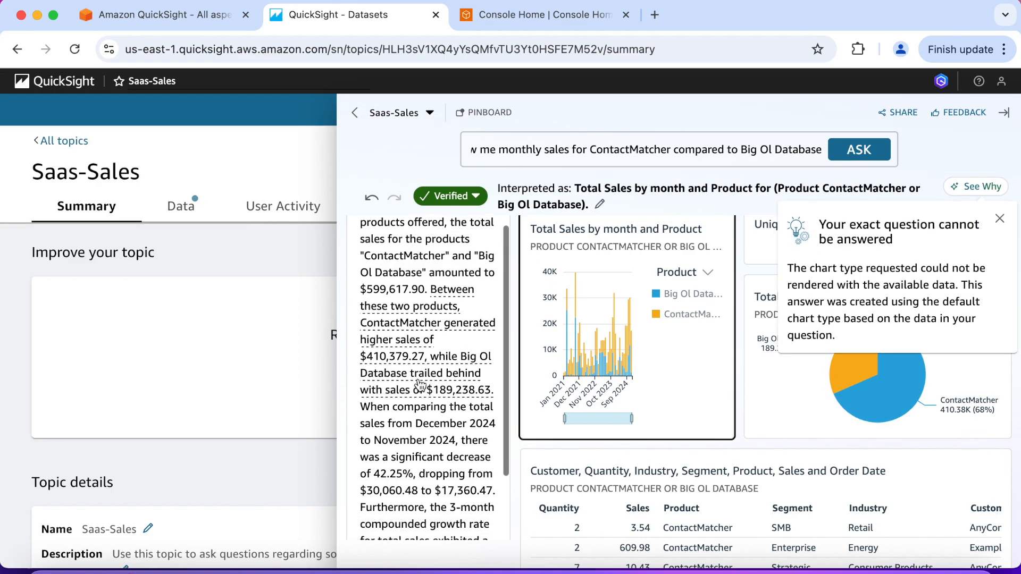
{"action": "scroll", "coordinate": [420, 384], "scroll_direction": "down", "scroll_amount": 2}
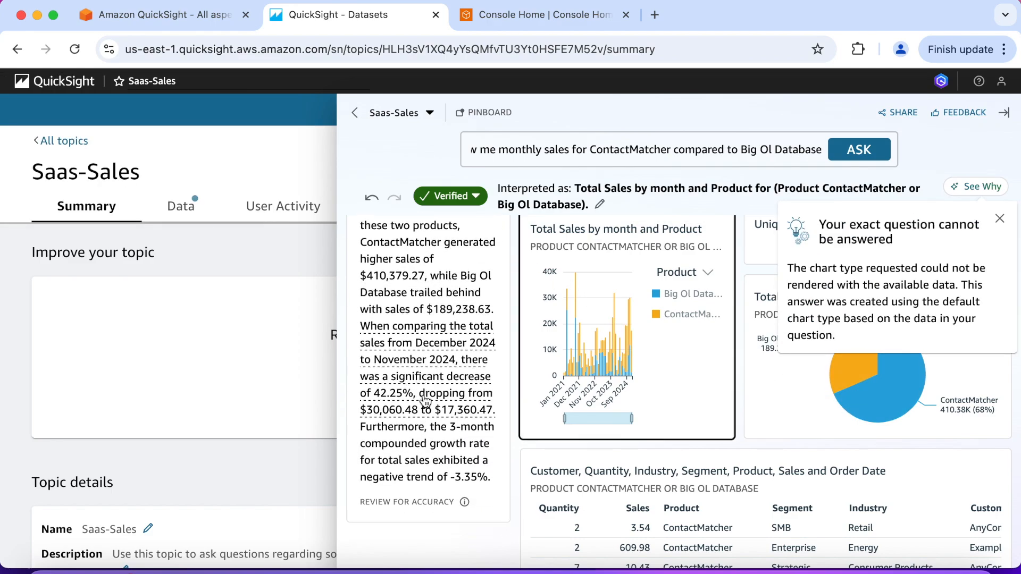
{"action": "scroll", "coordinate": [423, 391], "scroll_direction": "up", "scroll_amount": 3}
{"action": "scroll", "coordinate": [428, 396], "scroll_direction": "up", "scroll_amount": 1}
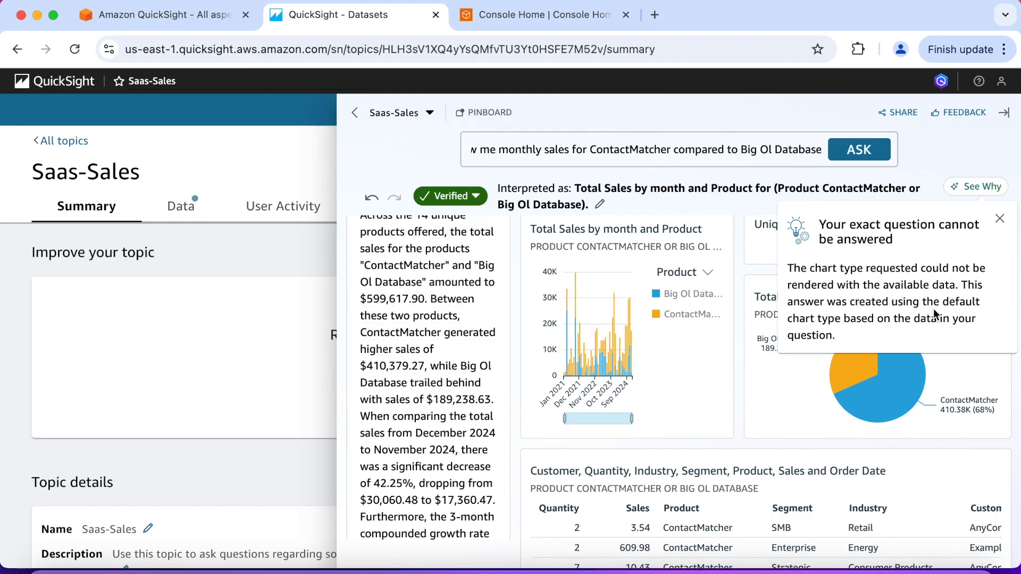
{"action": "left_click", "coordinate": [999, 219]}
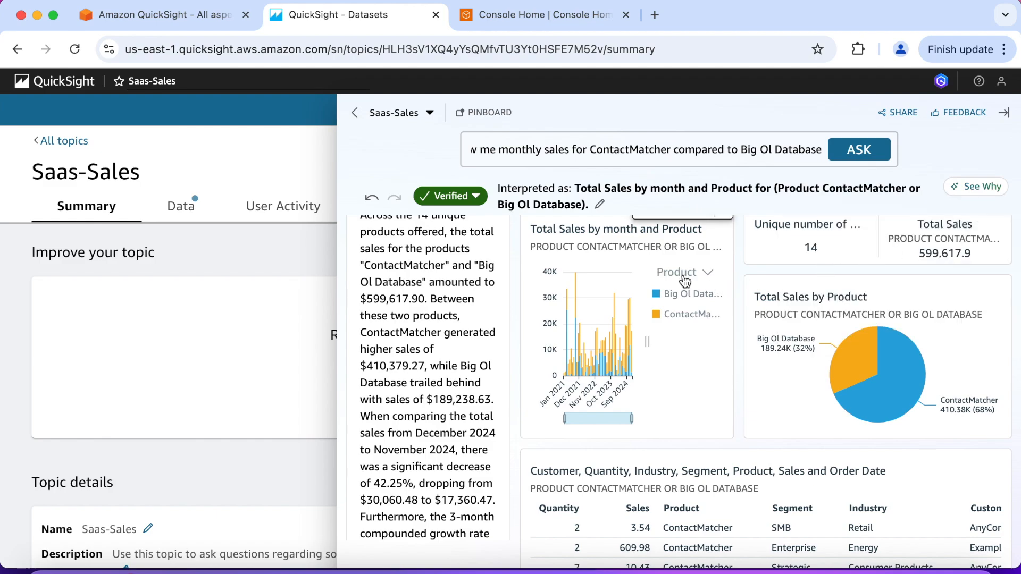
Change the Total Sales by month and Product visual to a line chart
{"action": "scroll", "coordinate": [681, 285], "scroll_direction": "up", "scroll_amount": 1}
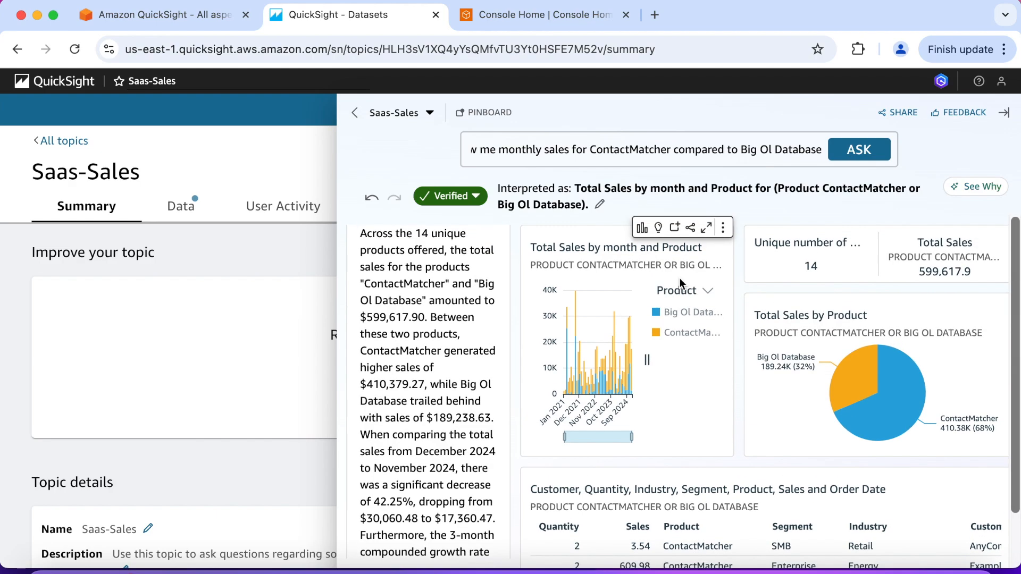
{"action": "left_click", "coordinate": [643, 228]}
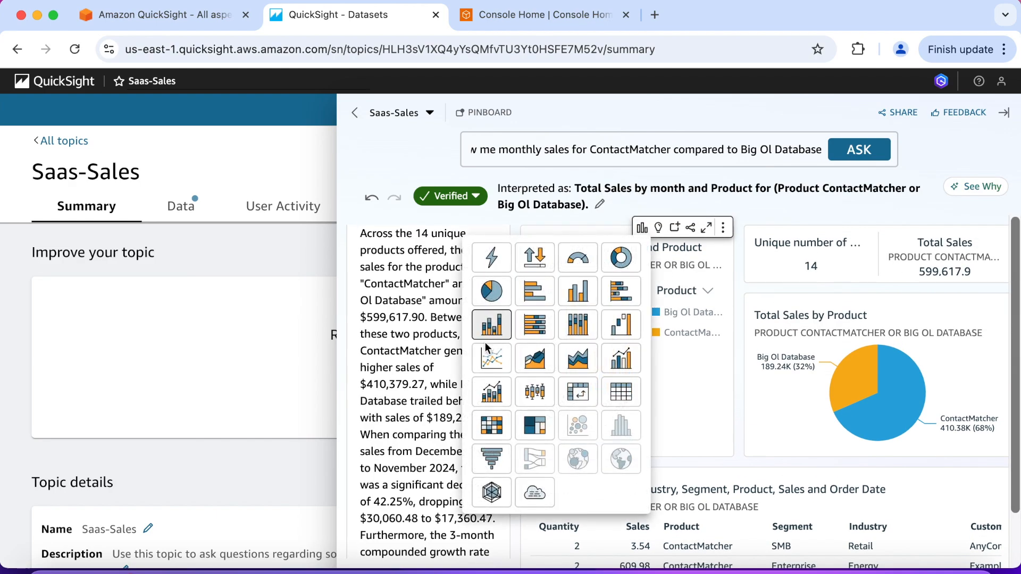
{"action": "left_click", "coordinate": [488, 361]}
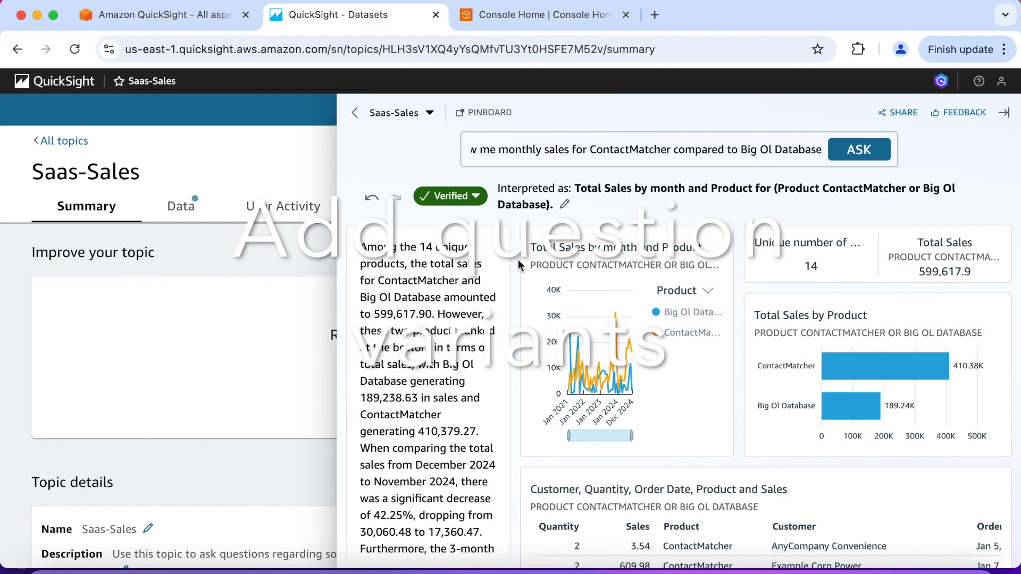
Add the question variant "ContactMatcher vs Big Ol Database", copied from the workshop page, to the verified answer, and save it
{"action": "left_click", "coordinate": [476, 196]}
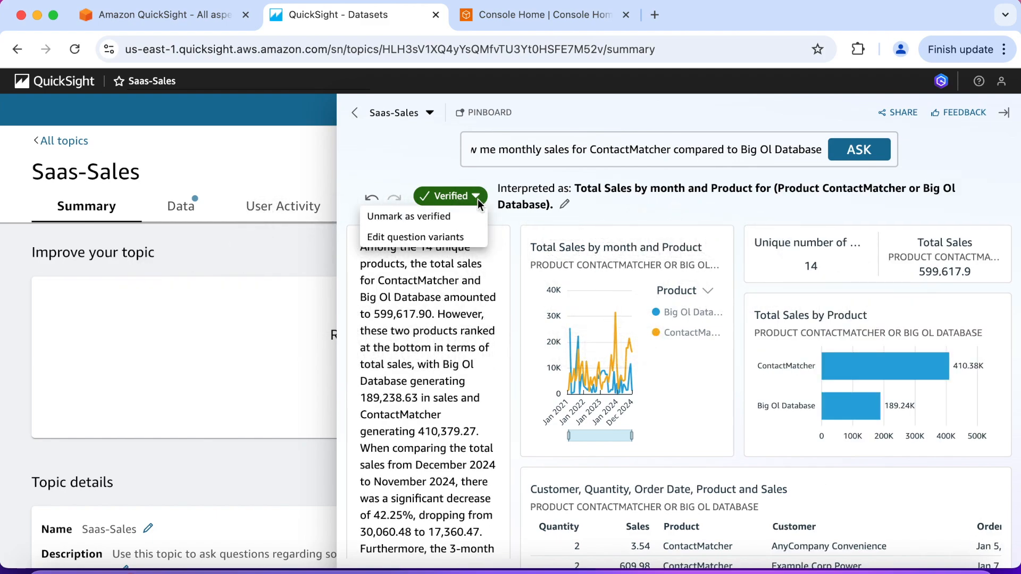
{"action": "left_click", "coordinate": [460, 237]}
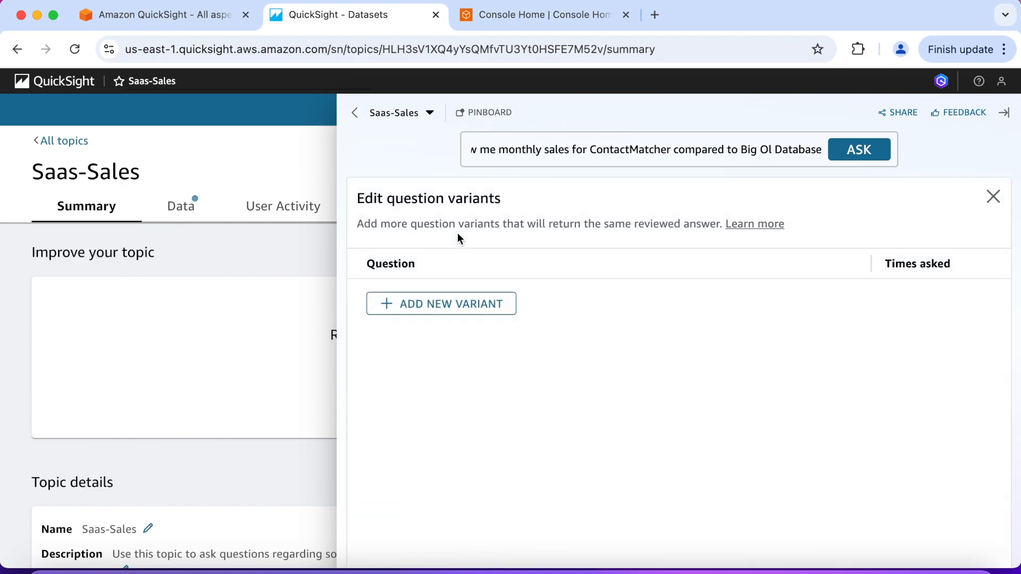
{"action": "left_click", "coordinate": [460, 307]}
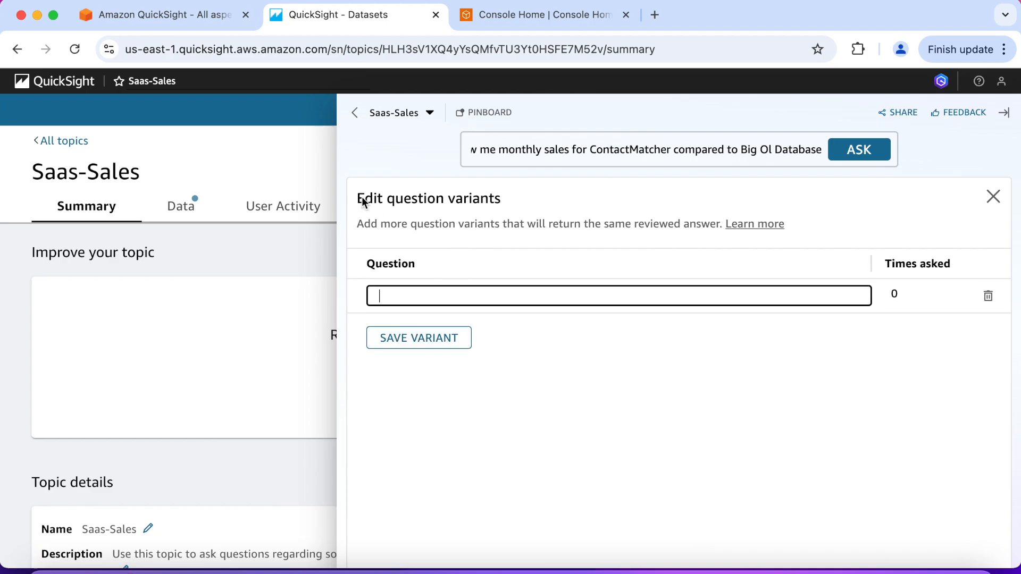
{"action": "left_click", "coordinate": [190, 17]}
{"action": "left_click", "coordinate": [752, 319]}
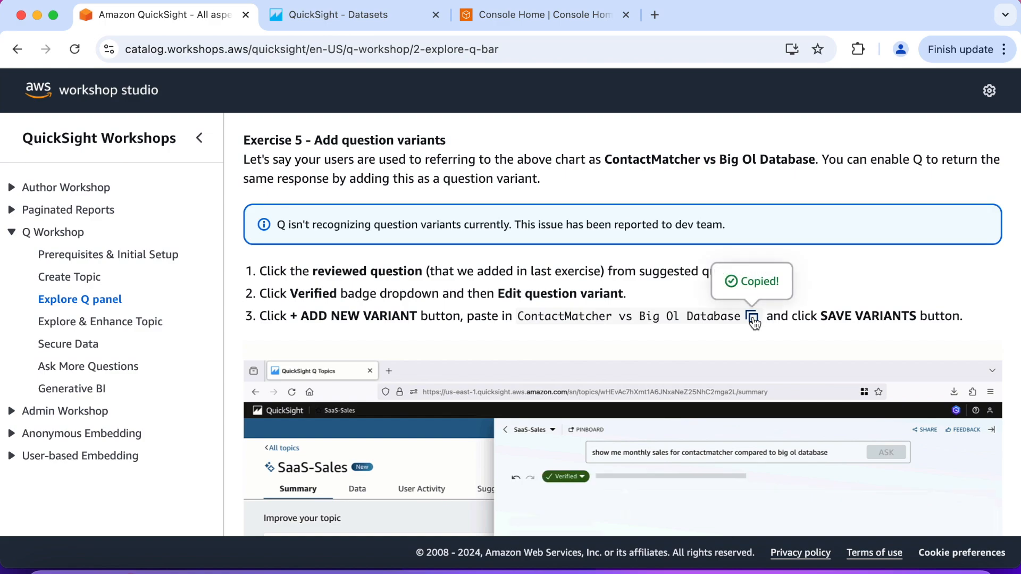
{"action": "left_click", "coordinate": [386, 24]}
{"action": "left_click", "coordinate": [383, 292]}
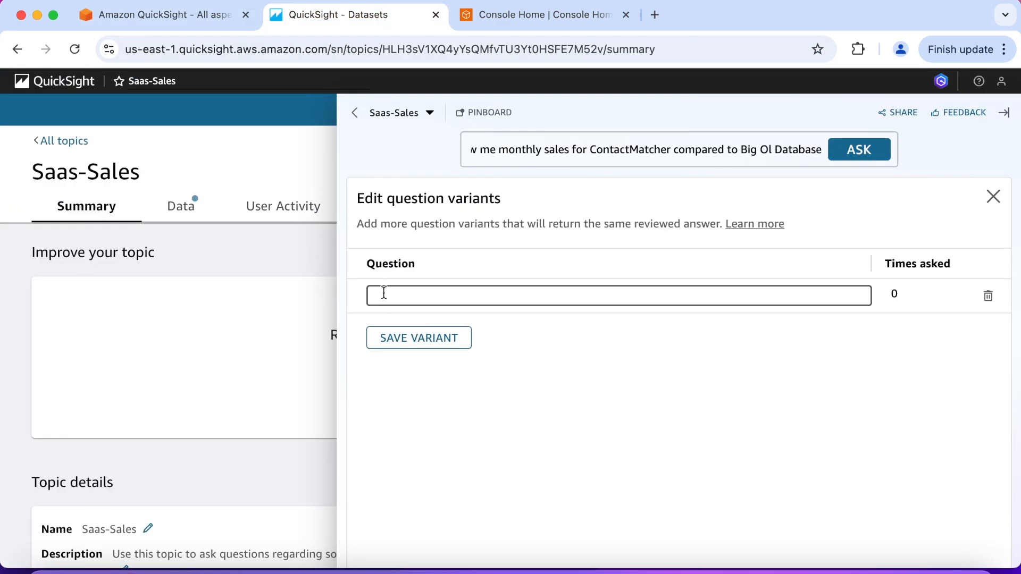
{"action": "key", "text": "super+v"}
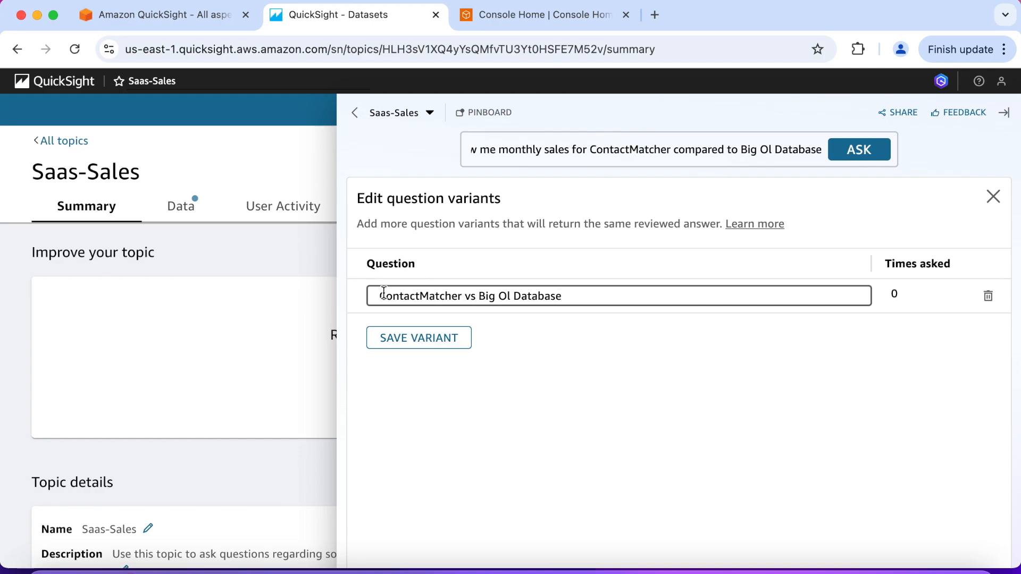
{"action": "left_click", "coordinate": [408, 341]}
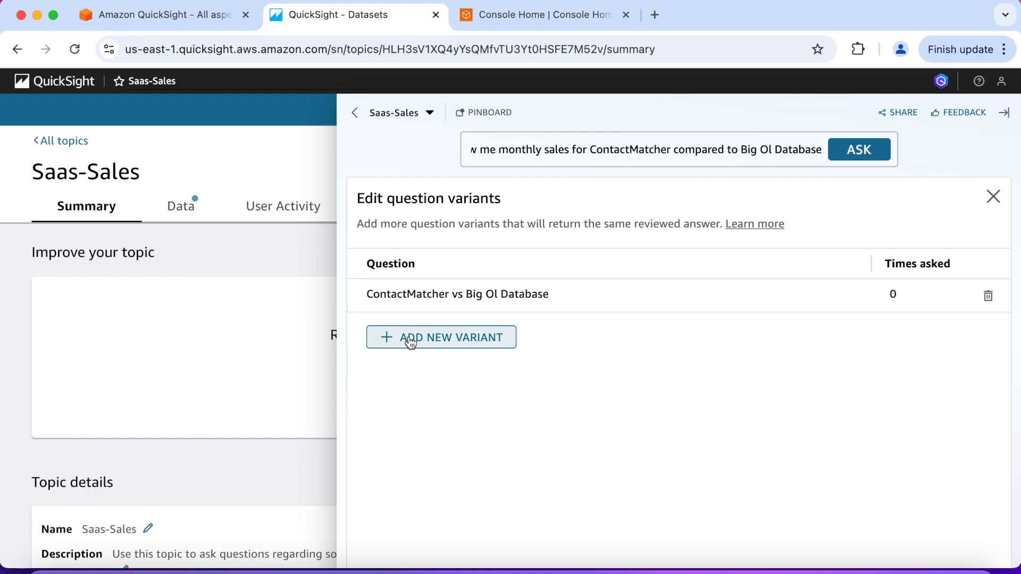
{"action": "left_click", "coordinate": [993, 196]}
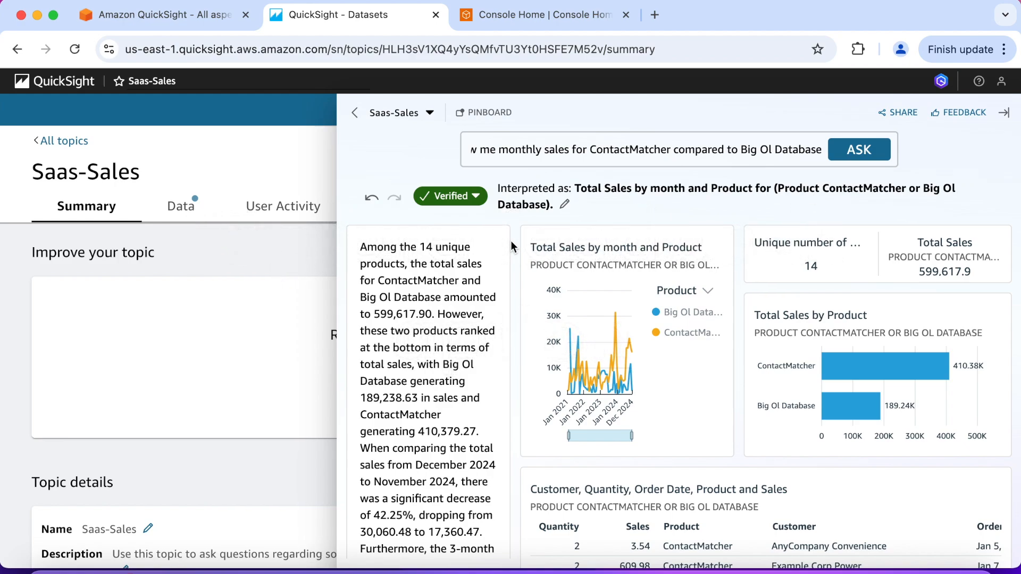
Reopen the verified monthly sales comparison from the suggested questions and submit thumbs-up feedback without a comment to the topic owners
{"action": "left_click", "coordinate": [355, 113]}
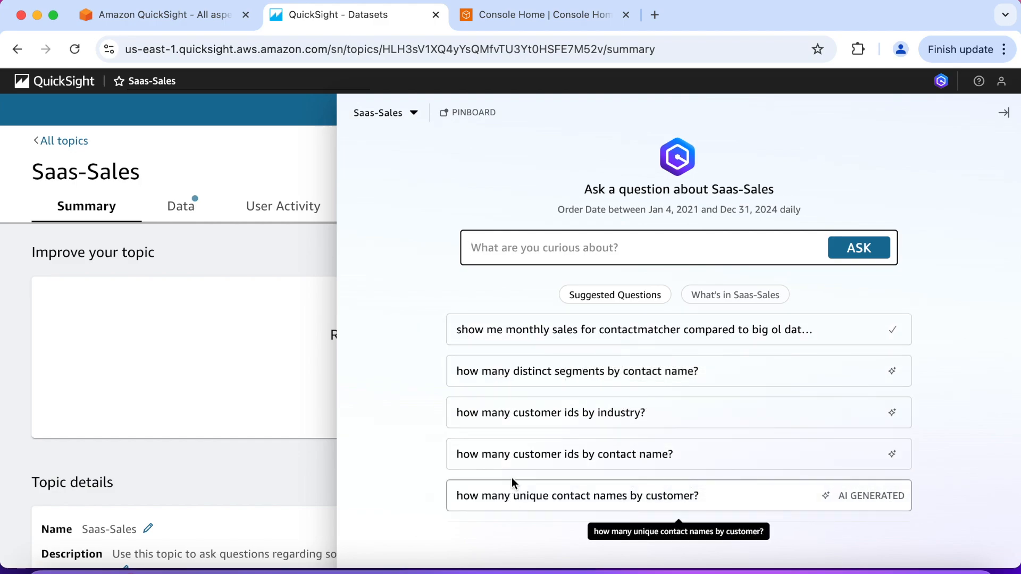
{"action": "left_click", "coordinate": [527, 332]}
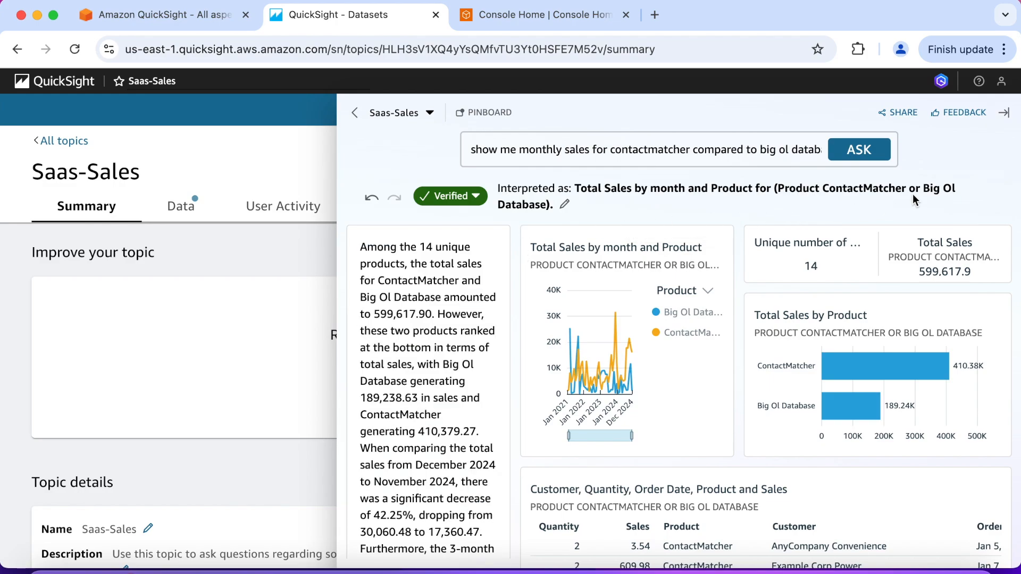
{"action": "left_click", "coordinate": [962, 115]}
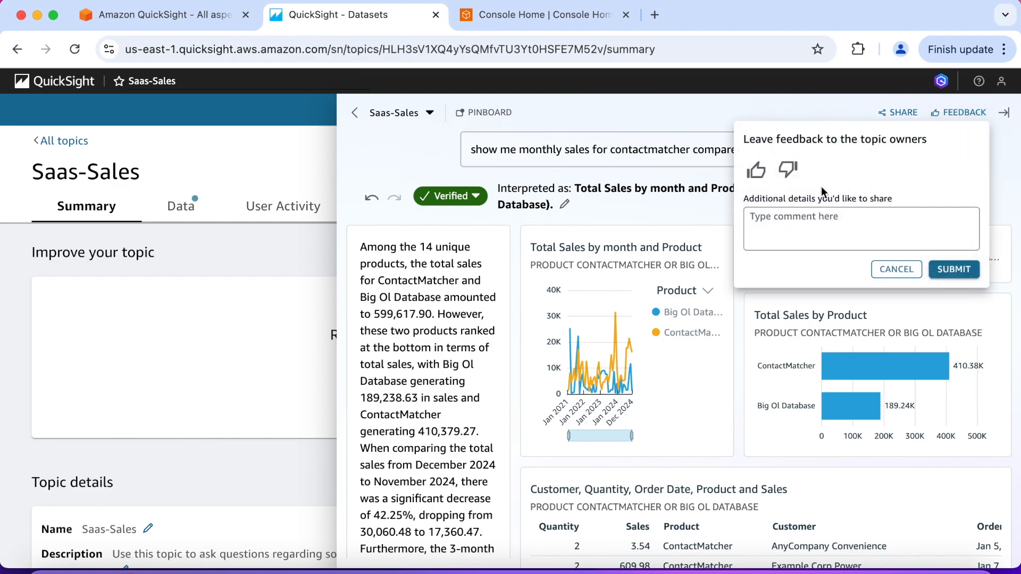
{"action": "left_click", "coordinate": [756, 171]}
{"action": "left_click", "coordinate": [762, 224]}
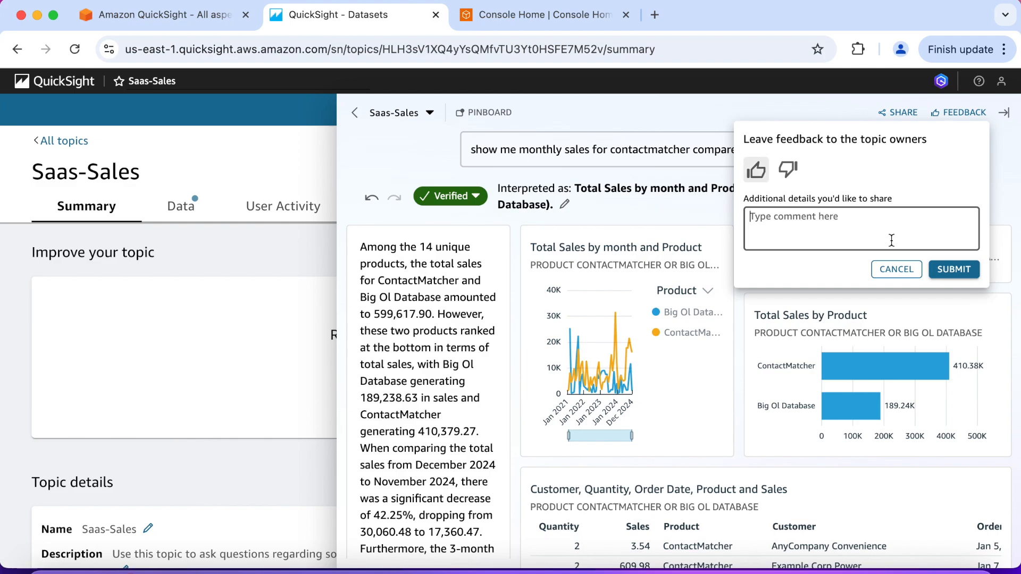
{"action": "left_click", "coordinate": [948, 270]}
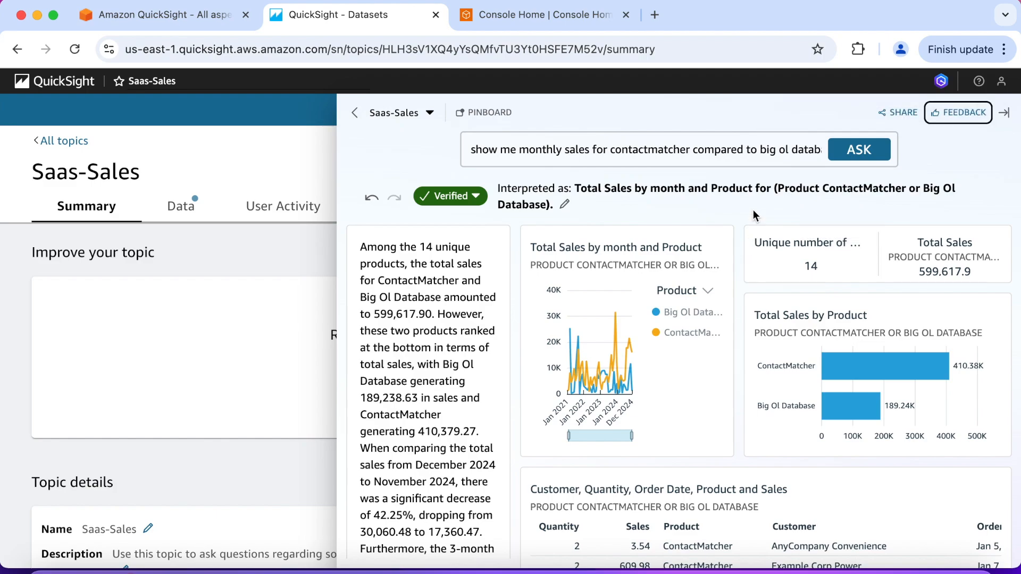
Replace the current question with "Show me quota for next year" and ask it
{"action": "triple_click", "coordinate": [694, 155]}
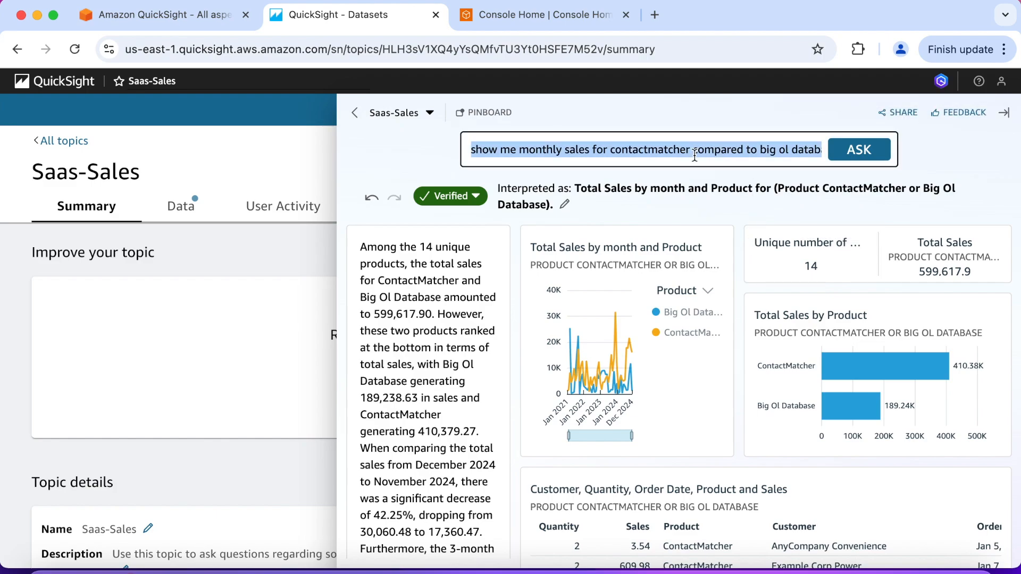
{"action": "key", "text": "BackSpace"}
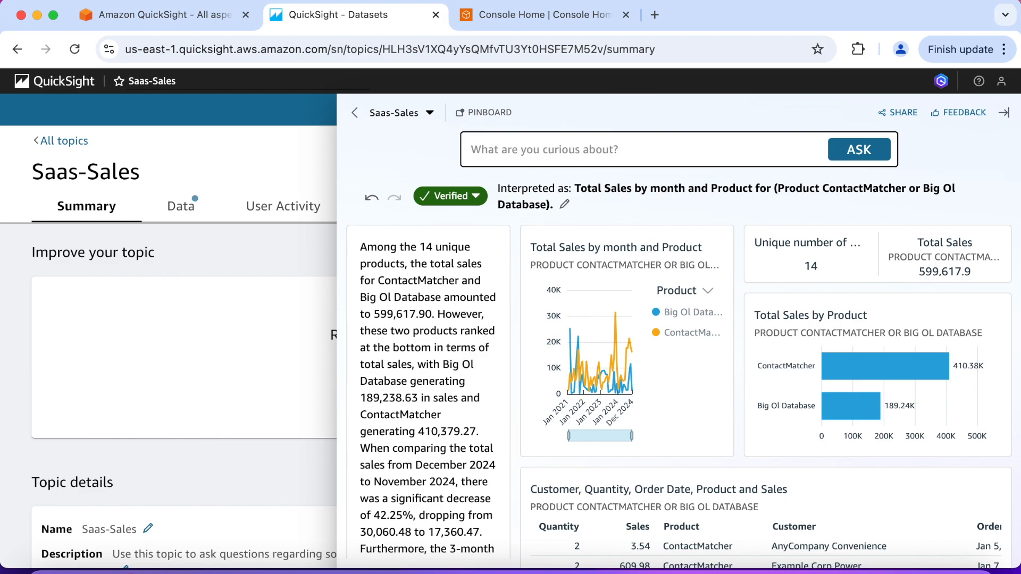
{"action": "type", "text": "Sh"}
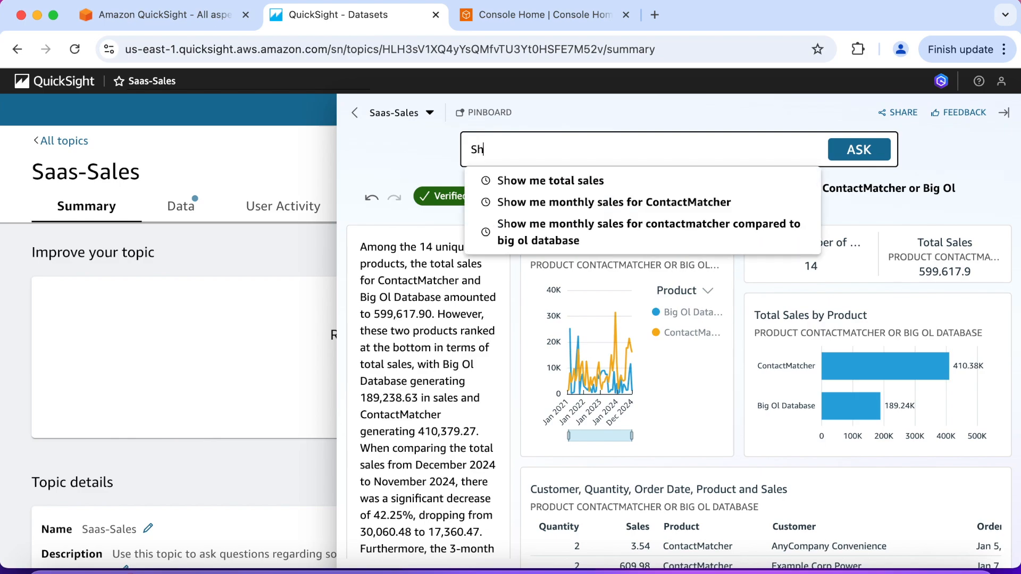
{"action": "type", "text": "ow me "}
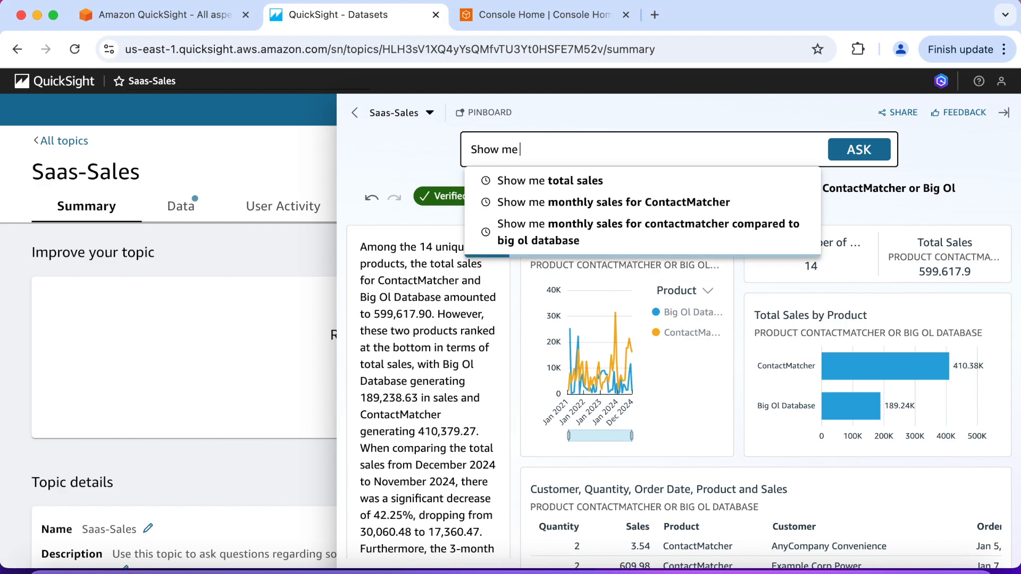
{"action": "type", "text": "quota"}
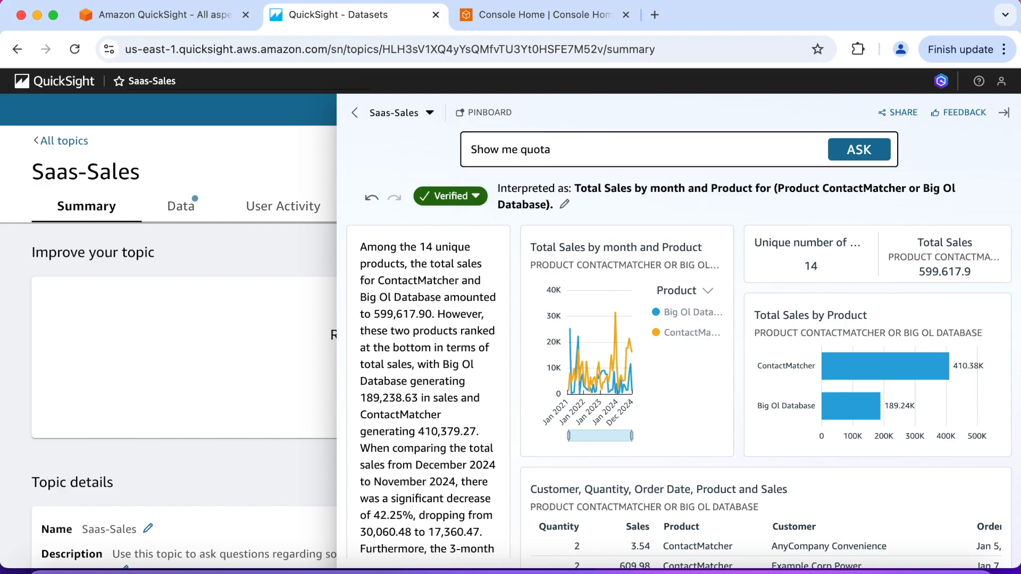
{"action": "type", "text": " for next year"}
{"action": "key", "text": "Return"}
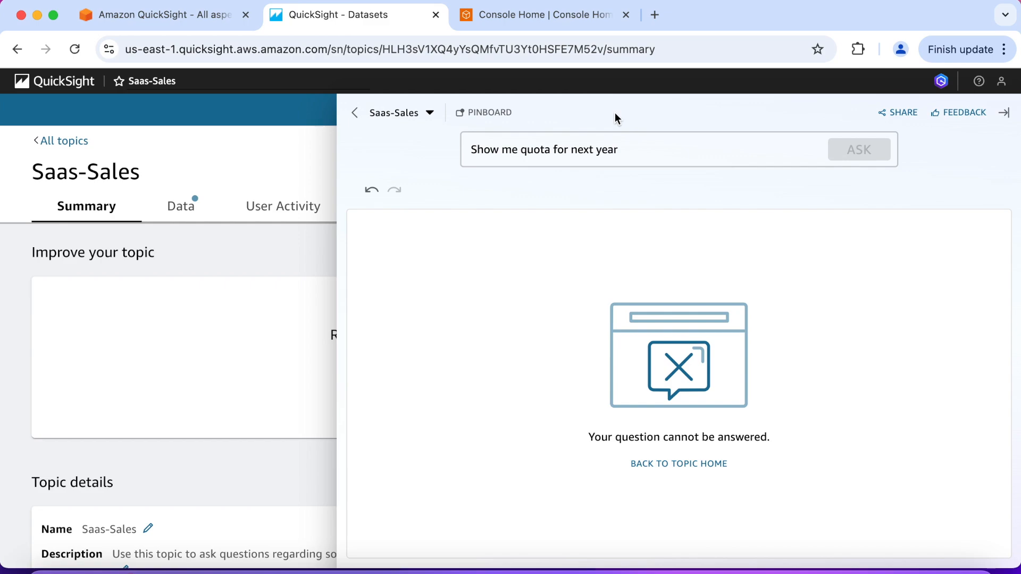
Submit thumbs-down feedback to the topic owners with the comment "I'm not able to get quota details for next year"
{"action": "left_click", "coordinate": [970, 119]}
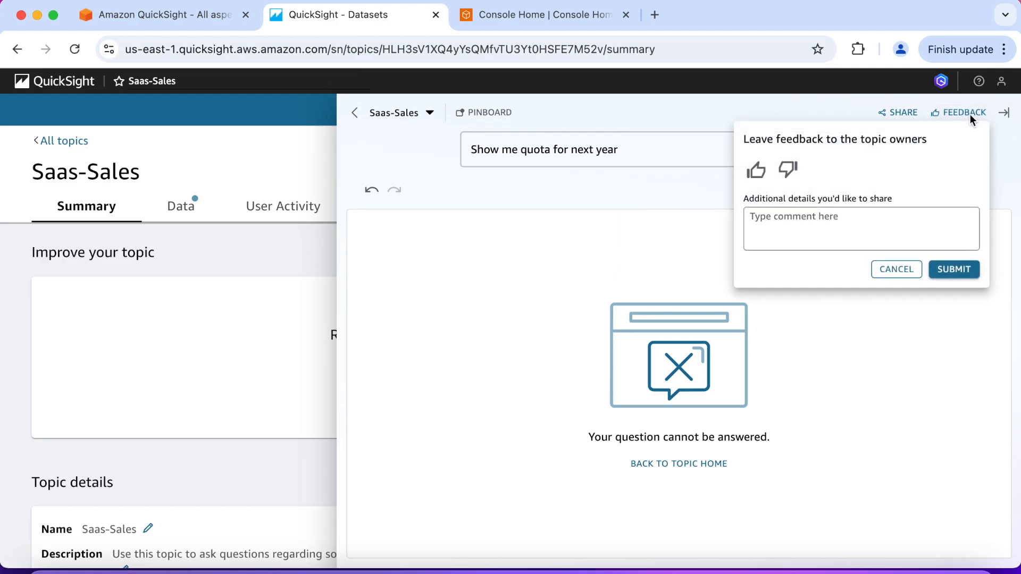
{"action": "left_click", "coordinate": [789, 171]}
{"action": "left_click", "coordinate": [785, 221]}
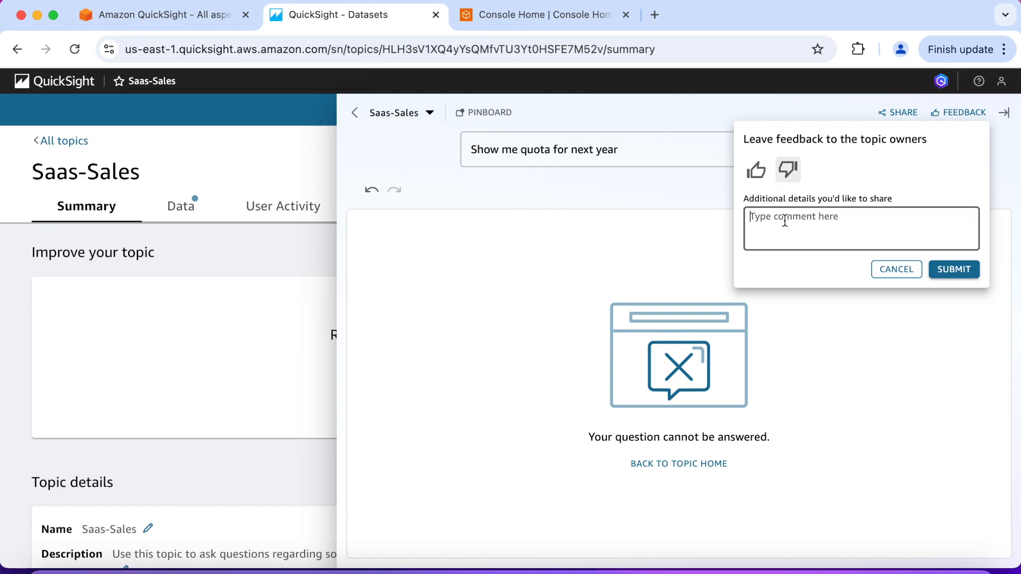
{"action": "type", "text": "I'm not able to get quota details f"}
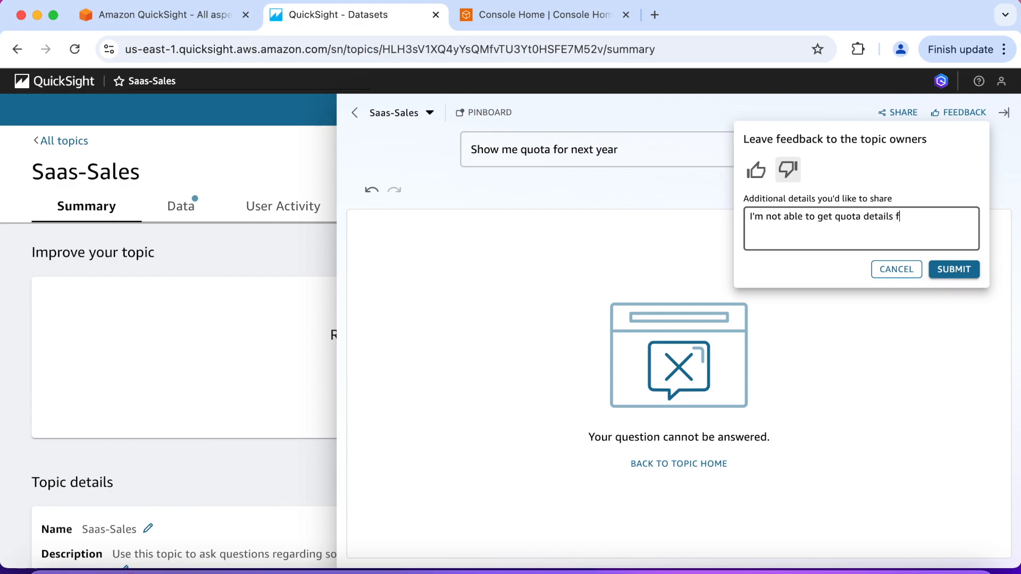
{"action": "type", "text": "or next year."}
{"action": "left_click", "coordinate": [954, 270]}
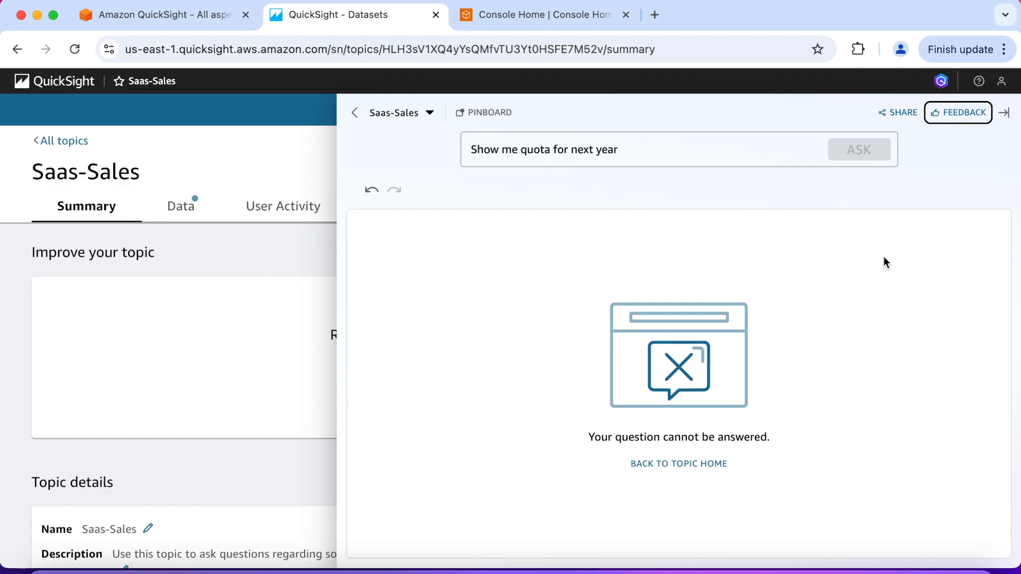
Try to submit the thumbs-down feedback again with the comment "I'm not able to get quota details for next year."
{"action": "left_click", "coordinate": [958, 116]}
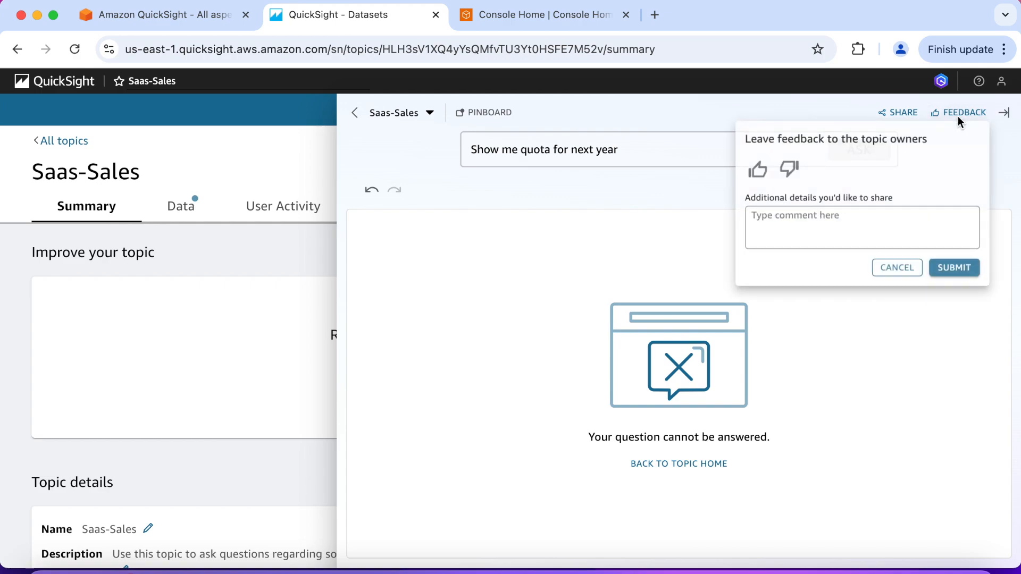
{"action": "left_click", "coordinate": [789, 171]}
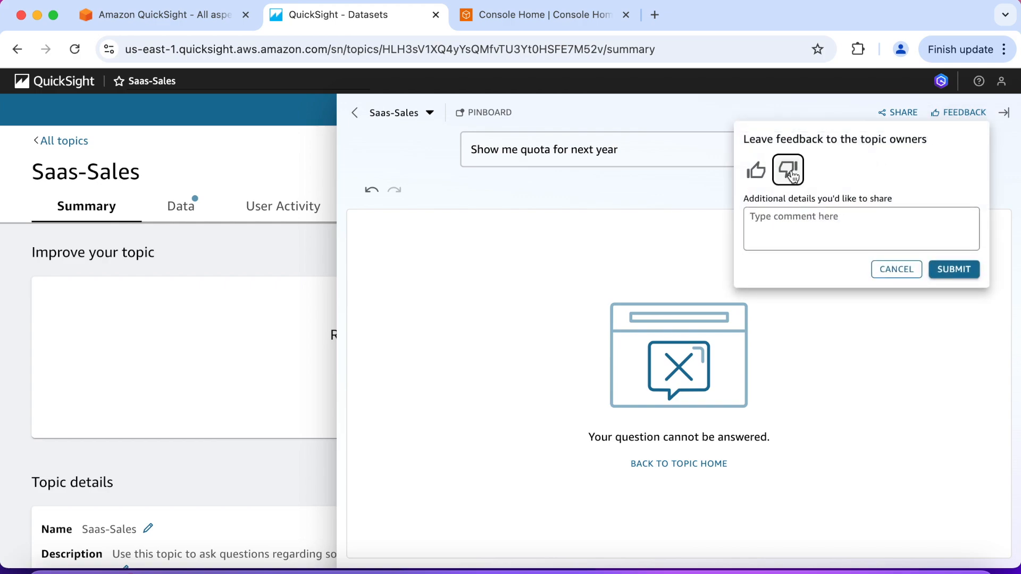
{"action": "left_click", "coordinate": [785, 227]}
{"action": "type", "text": "I"}
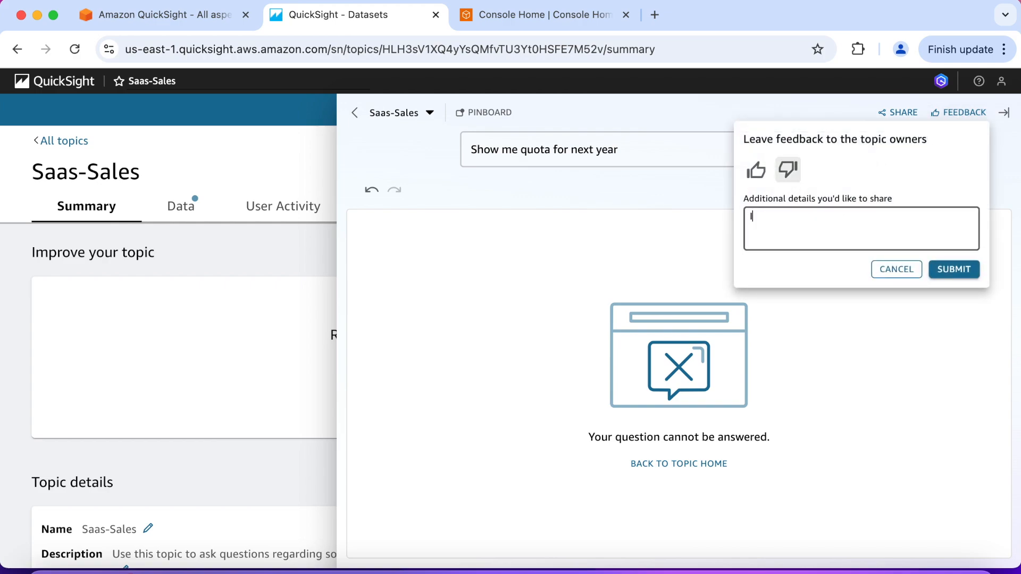
{"action": "type", "text": "'m not able to get quota details for next year."}
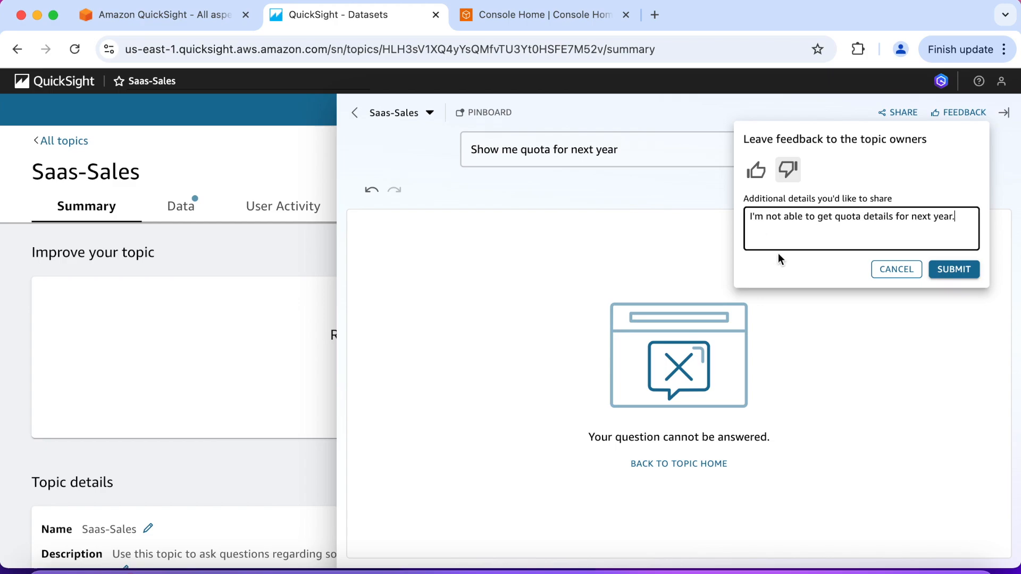
{"action": "left_click", "coordinate": [953, 272]}
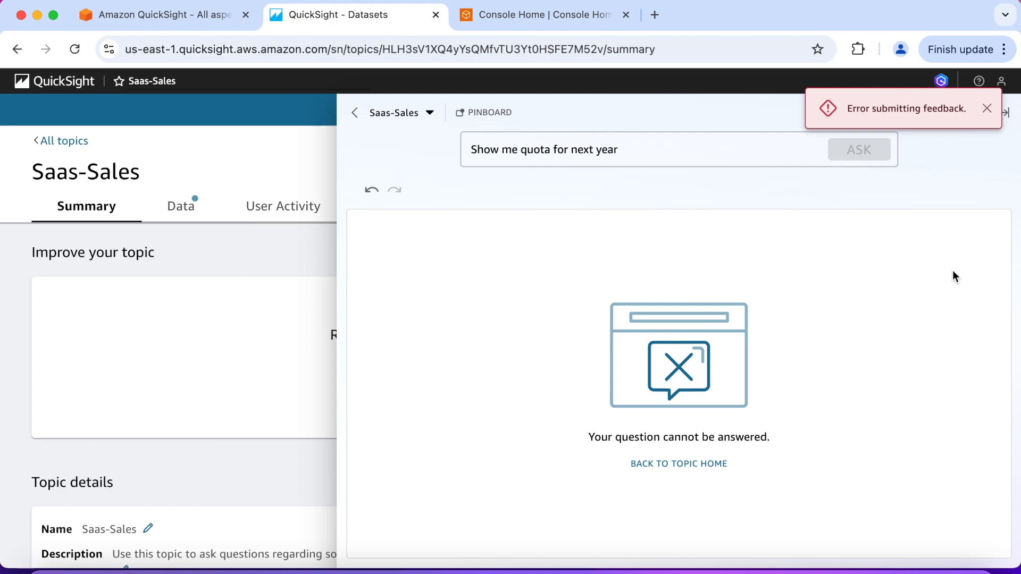
Return to the Saas-Sales topic home and ask "show me quota for next year" again
{"action": "left_click", "coordinate": [631, 153]}
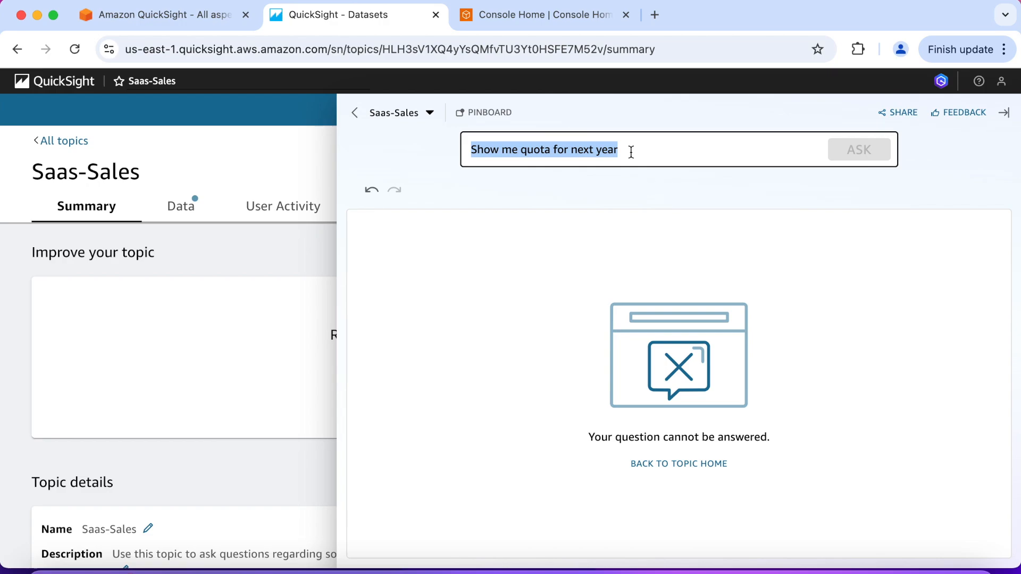
{"action": "key", "text": "BackSpace"}
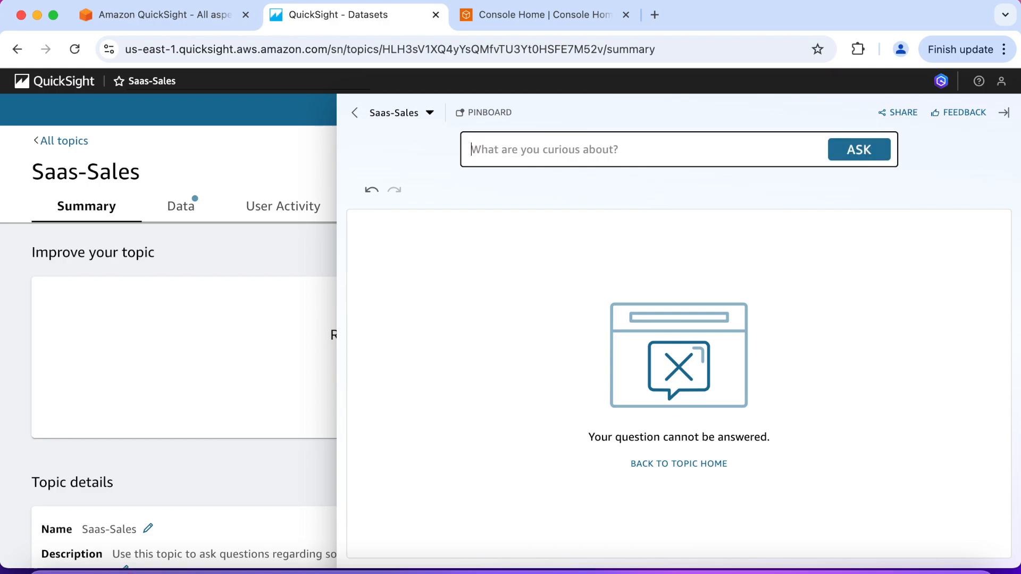
{"action": "left_click", "coordinate": [354, 114]}
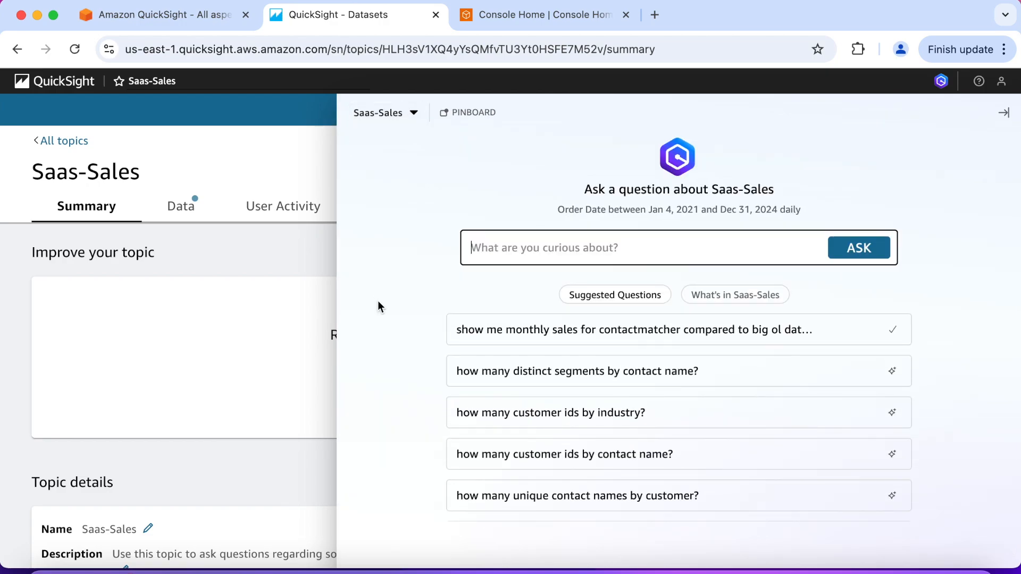
{"action": "left_click", "coordinate": [499, 248]}
{"action": "type", "text": "sow m"}
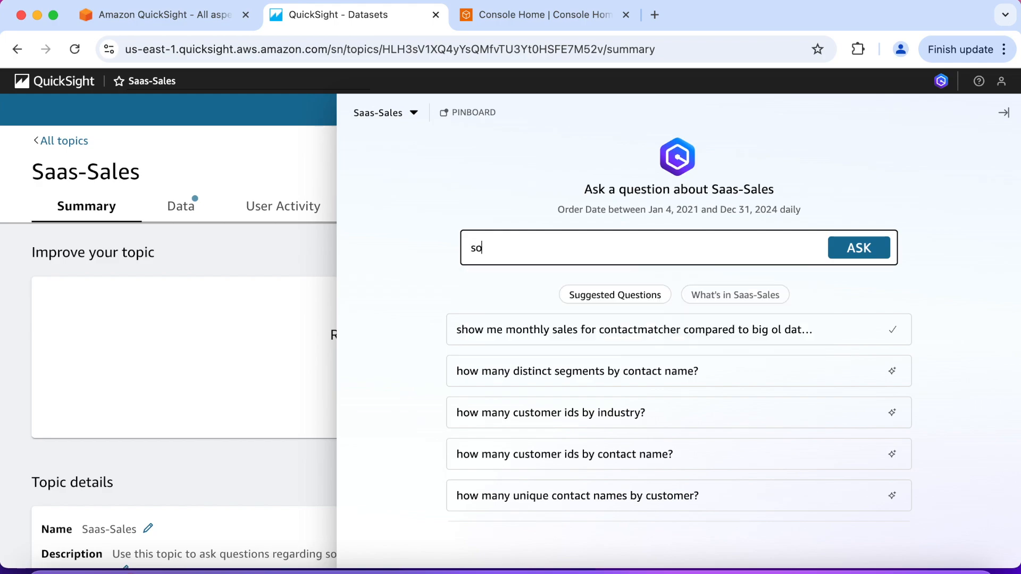
{"action": "key", "text": "BackSpace"}
{"action": "key", "text": "BackSpace"}
{"action": "key", "text": "BackSpace"}
{"action": "key", "text": "BackSpace"}
{"action": "key", "text": "BackSpace"}
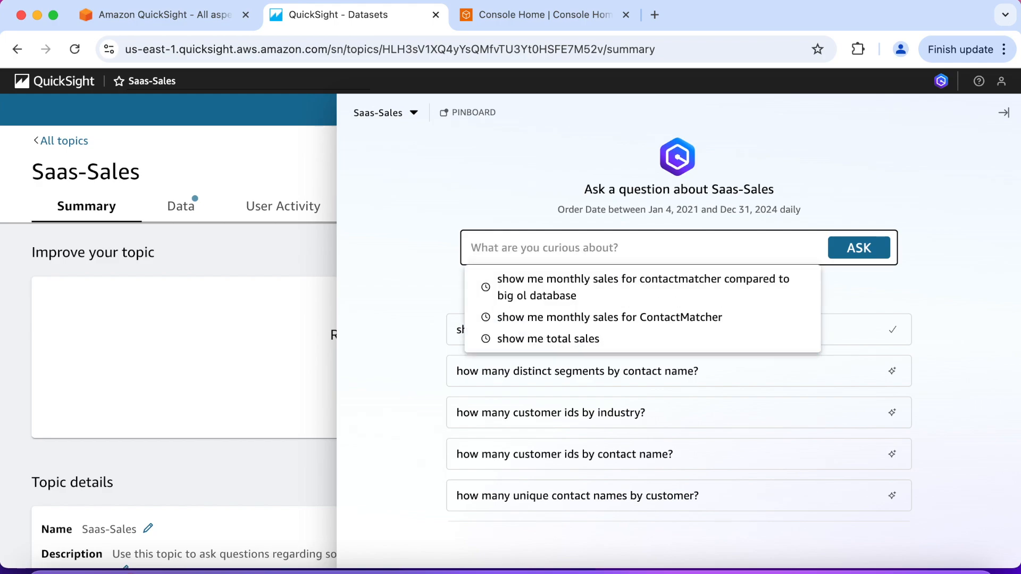
{"action": "type", "text": "sh"}
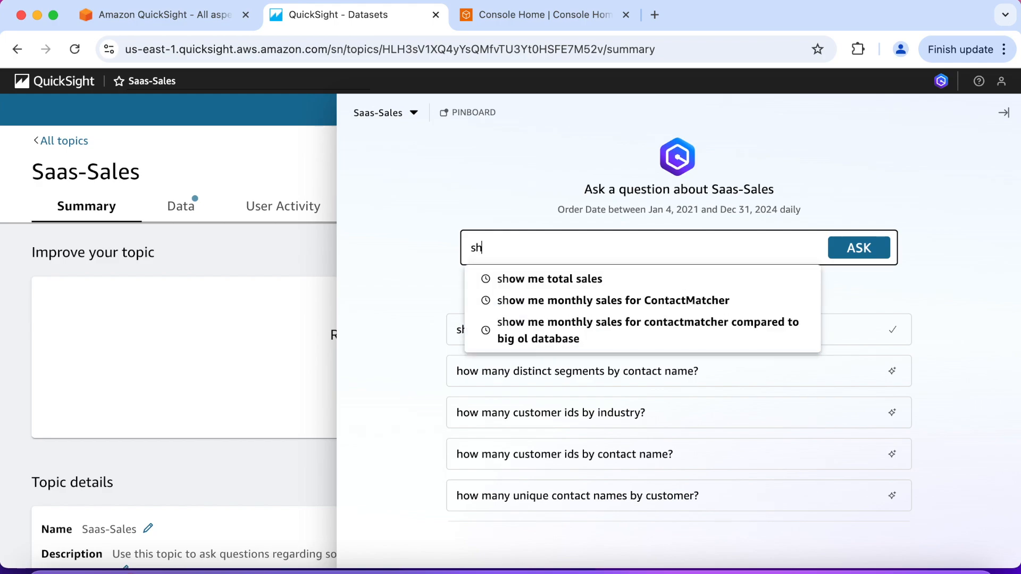
{"action": "type", "text": "ow me quo"}
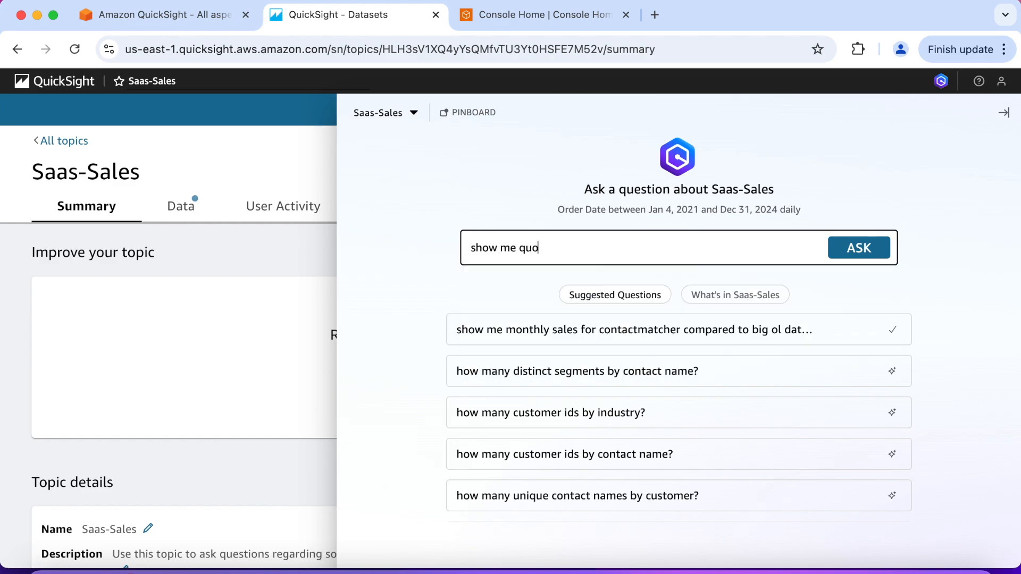
{"action": "type", "text": "ta for next year"}
{"action": "left_click", "coordinate": [840, 260]}
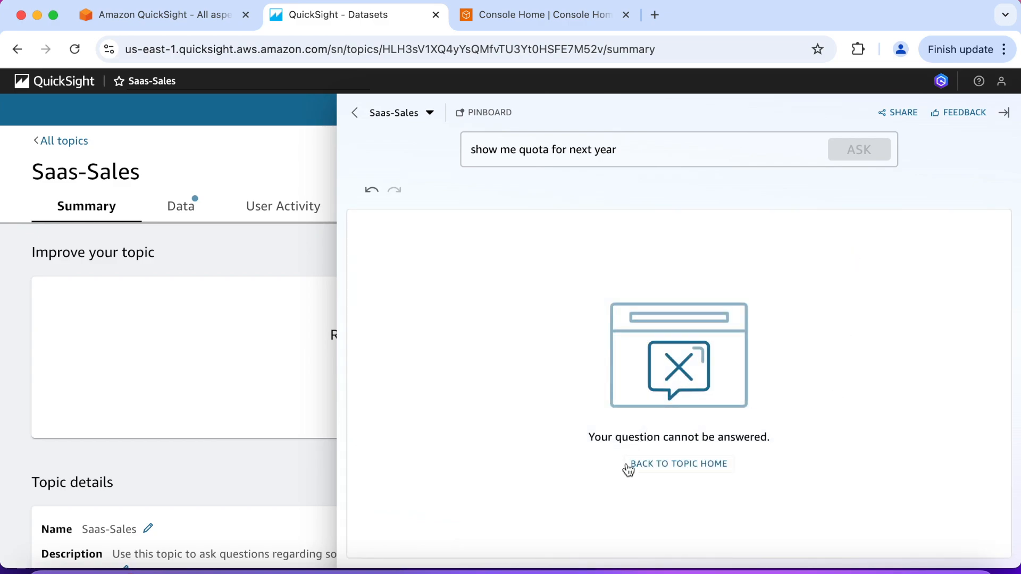
Send the topic owners thumbs-down feedback on the repeated quota question, commenting "I'm not able to get quota details for next year."
{"action": "left_click", "coordinate": [970, 115]}
{"action": "left_click", "coordinate": [787, 169]}
{"action": "left_click", "coordinate": [777, 216]}
{"action": "type", "text": "I'm not able to get quota d"}
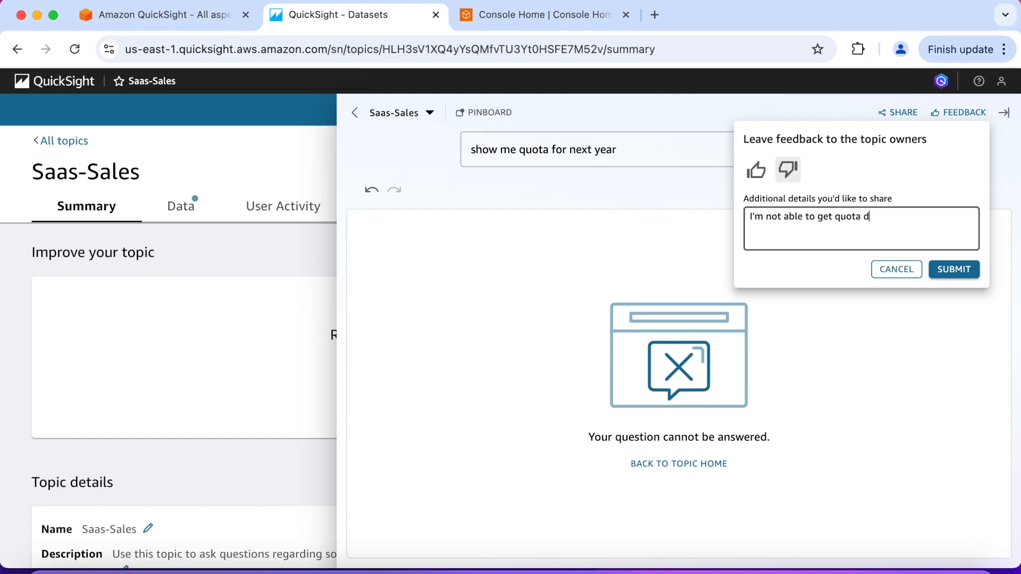
{"action": "type", "text": "etails for next year."}
{"action": "left_click", "coordinate": [946, 270]}
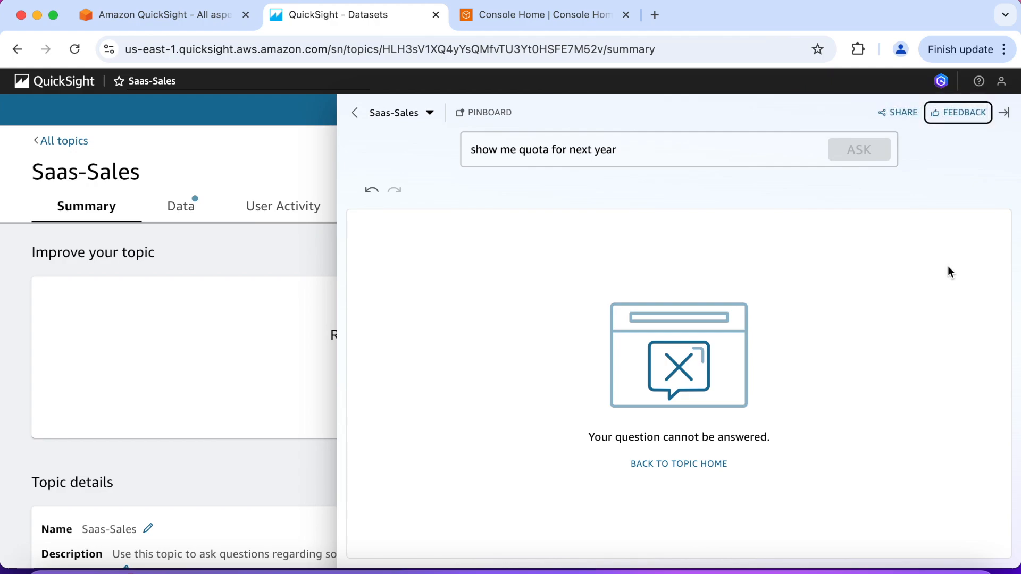
Replace the quota question with "show me montly product sales chart" and ask it
{"action": "left_click", "coordinate": [627, 147]}
{"action": "type", "text": "show me "}
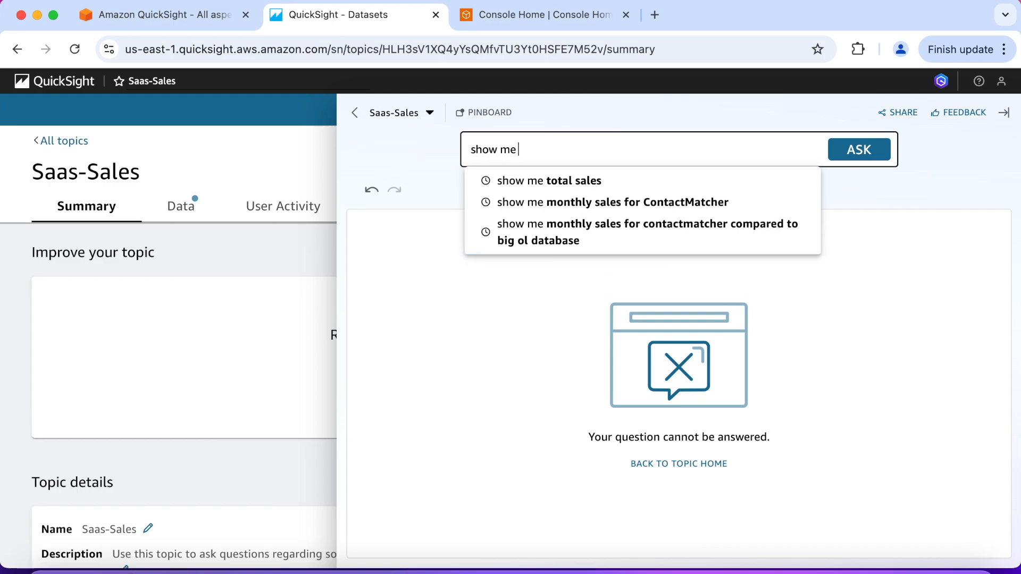
{"action": "type", "text": "montly pr"}
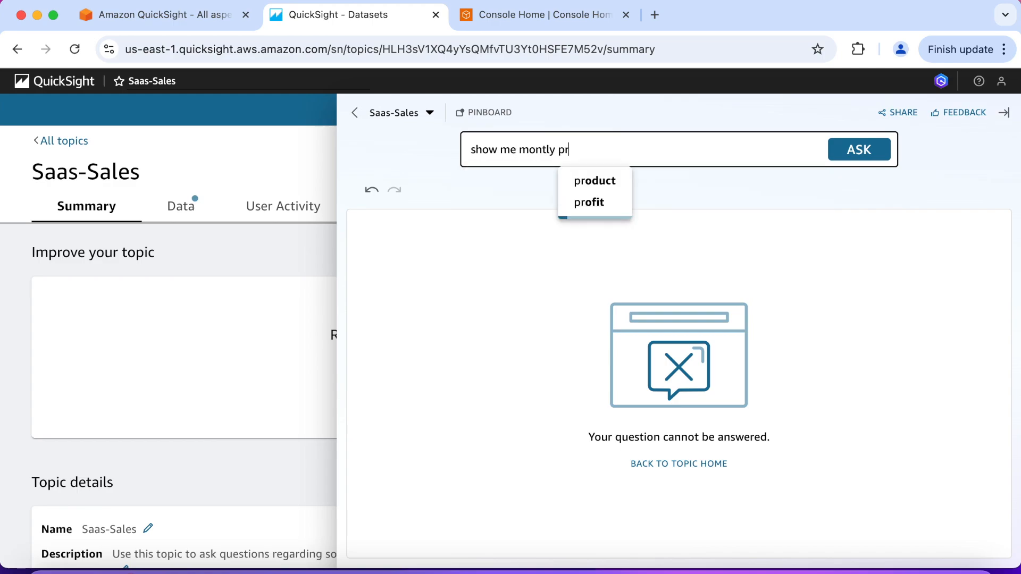
{"action": "type", "text": "oduct sal"}
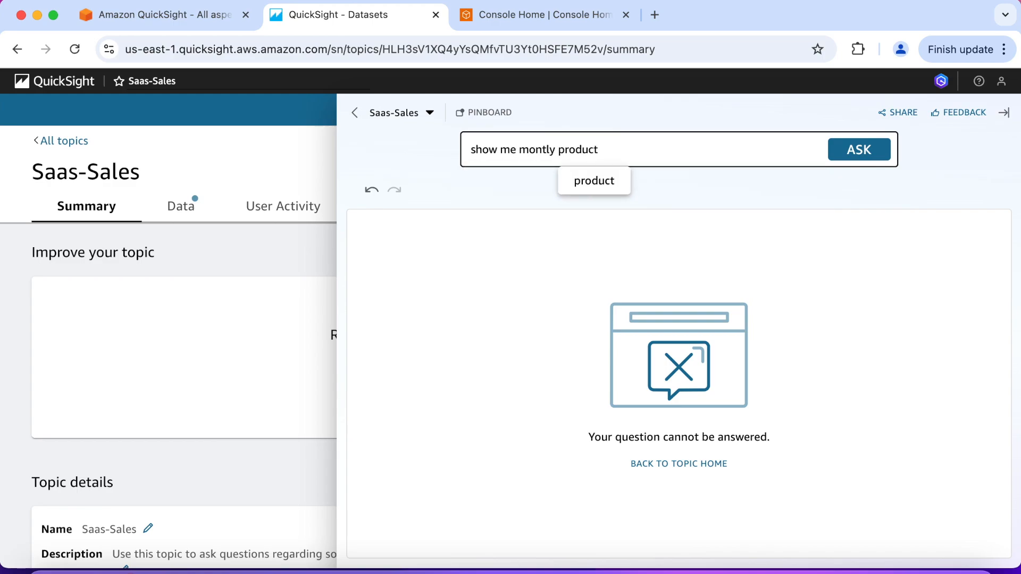
{"action": "type", "text": "es chart"}
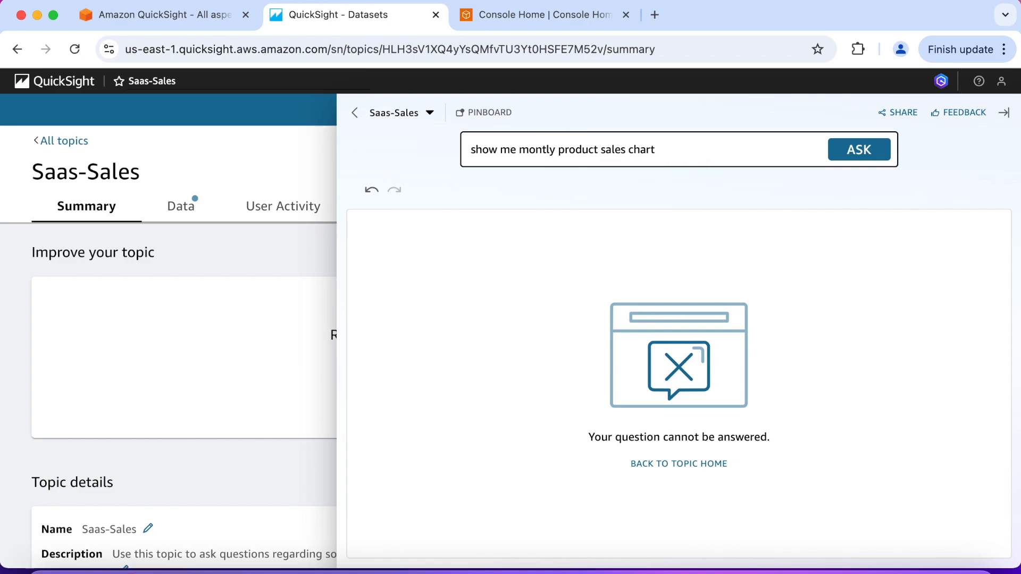
{"action": "key", "text": "Return"}
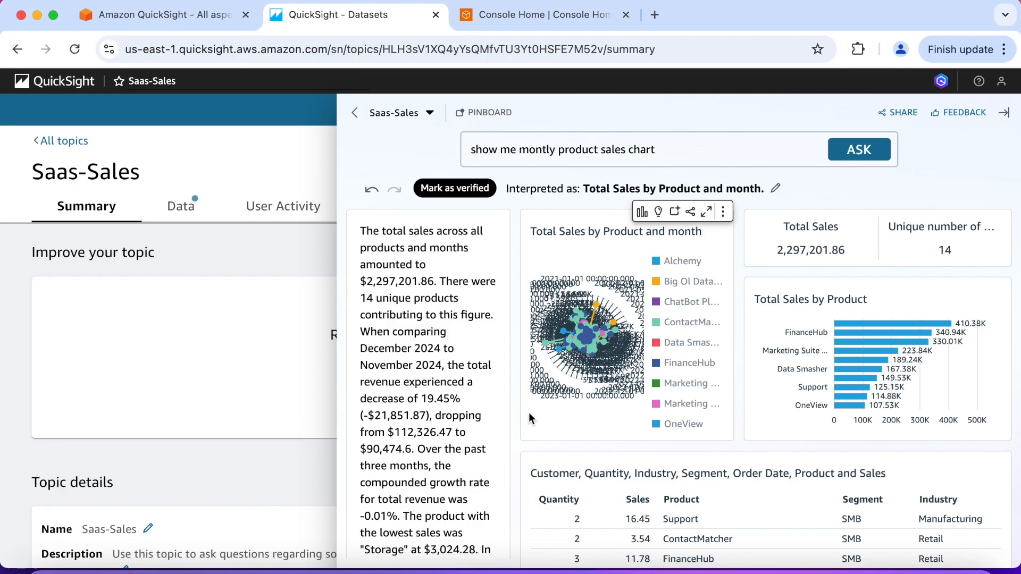
Submit thumbs-down feedback on the product sales chart with the comment "Want to se this as a vertical stacked bar"
{"action": "left_click", "coordinate": [959, 115]}
{"action": "left_click", "coordinate": [790, 170]}
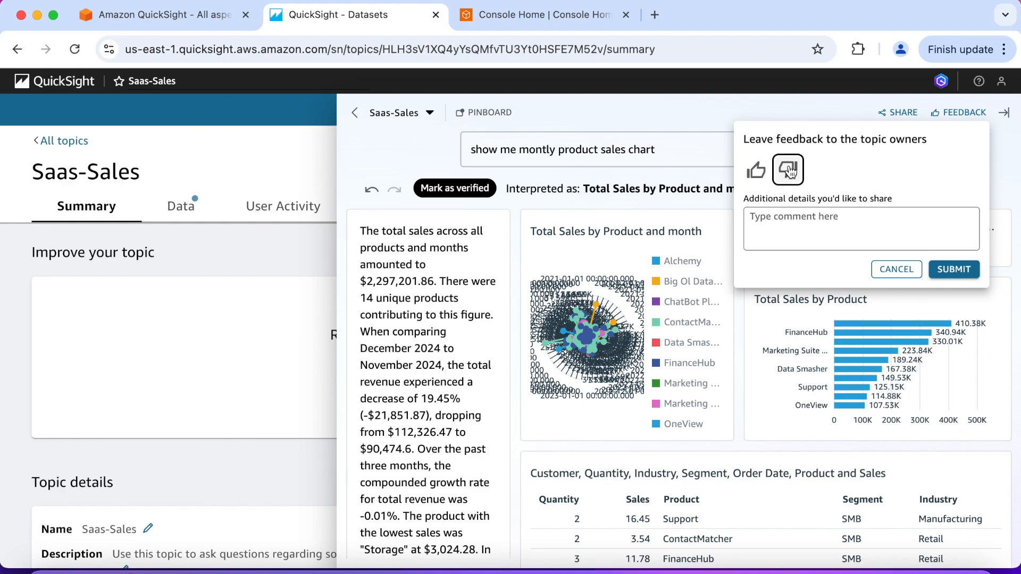
{"action": "left_click", "coordinate": [783, 221]}
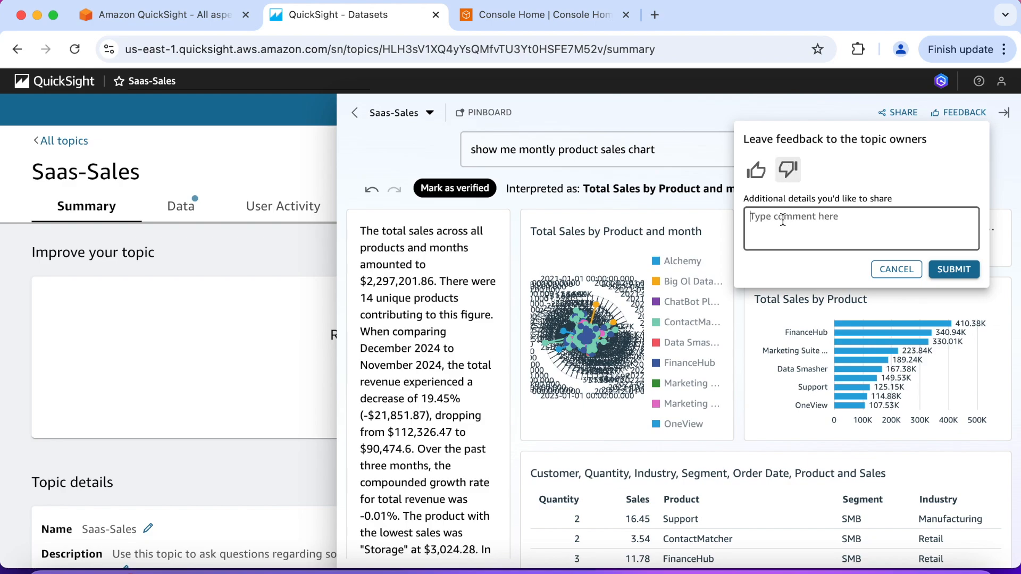
{"action": "type", "text": "Want to se this as a vertical stacked bar"}
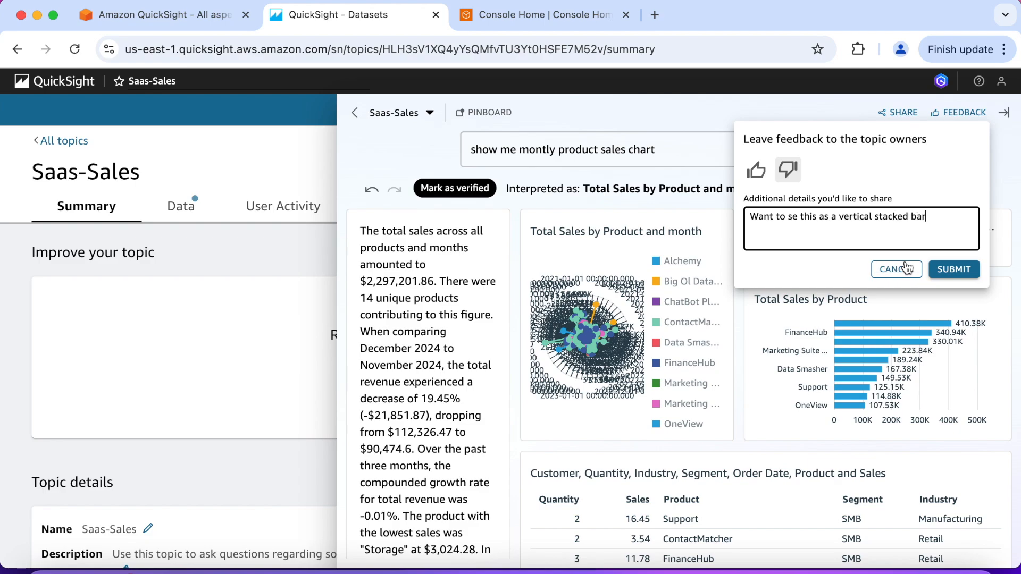
{"action": "left_click", "coordinate": [955, 269]}
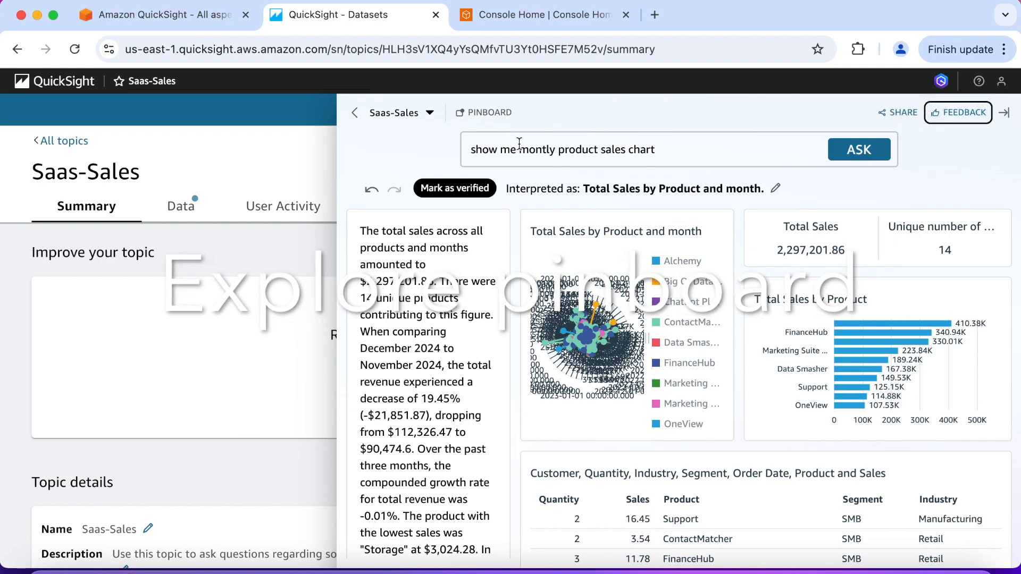
Check the pinboard, return to the product sales answer, and pin its Total Sales by Product chart
{"action": "left_click", "coordinate": [490, 114]}
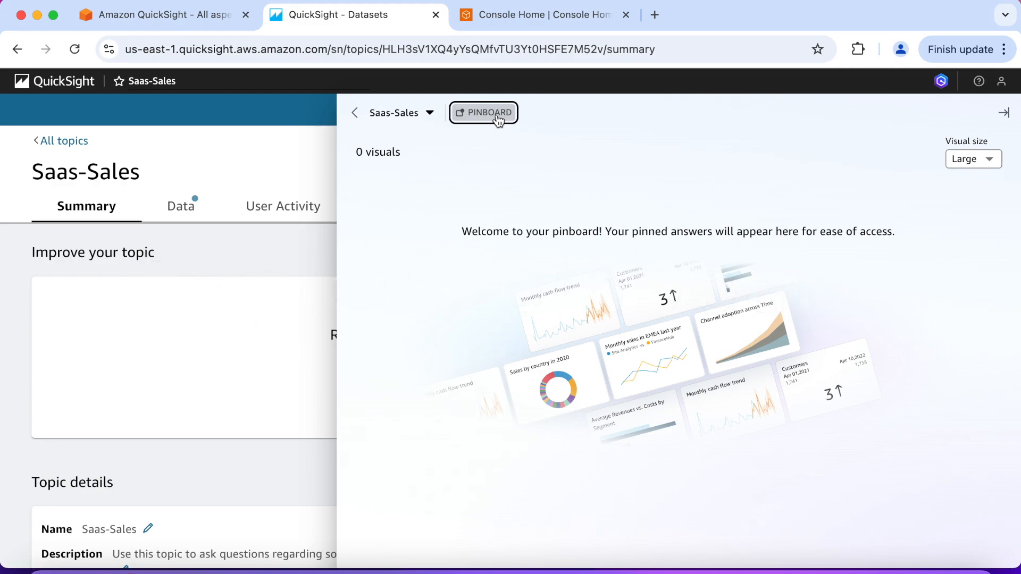
{"action": "left_click", "coordinate": [490, 113]}
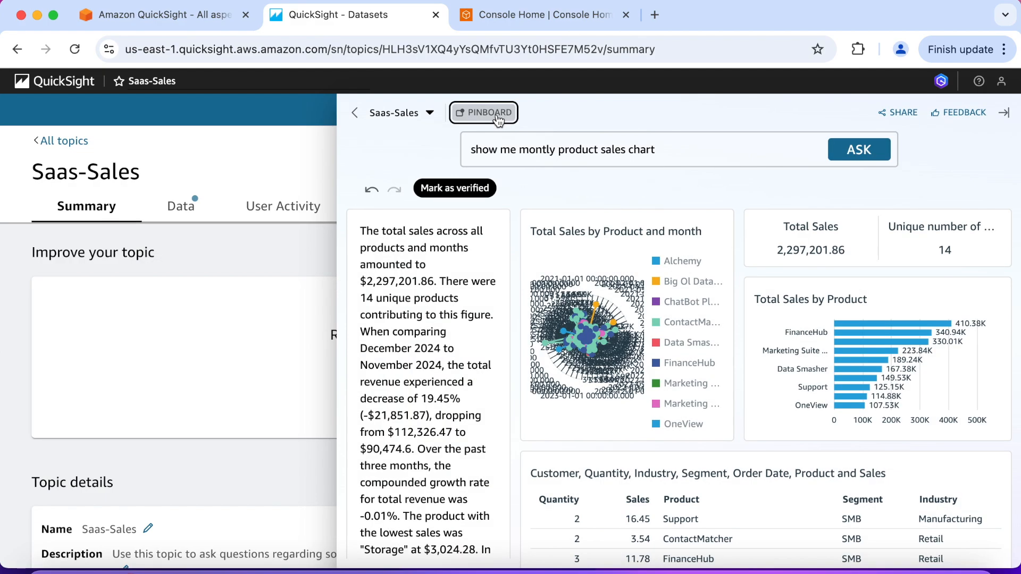
{"action": "mouse_move", "coordinate": [880, 327]}
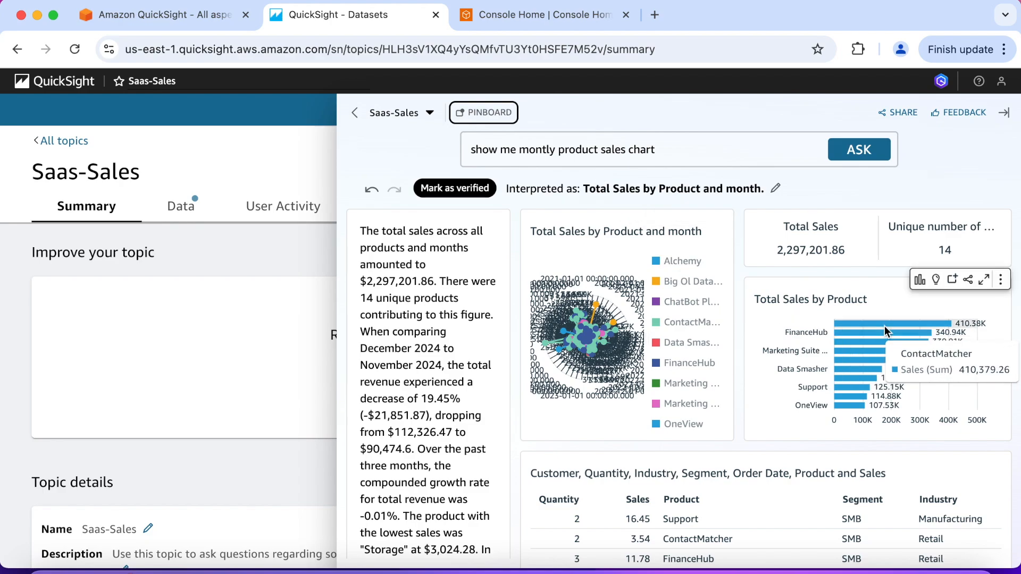
{"action": "left_click", "coordinate": [954, 282]}
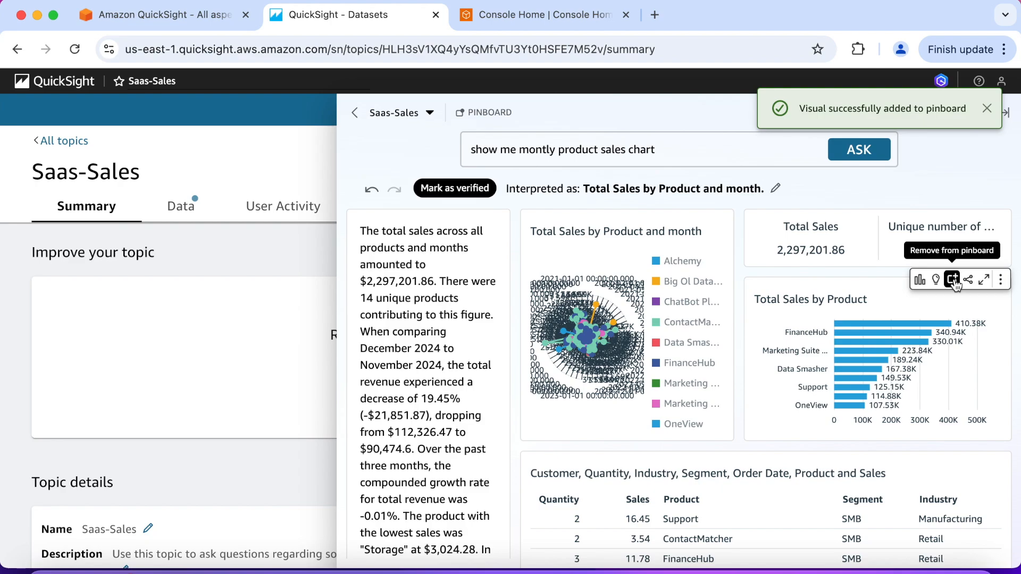
{"action": "mouse_move", "coordinate": [838, 329]}
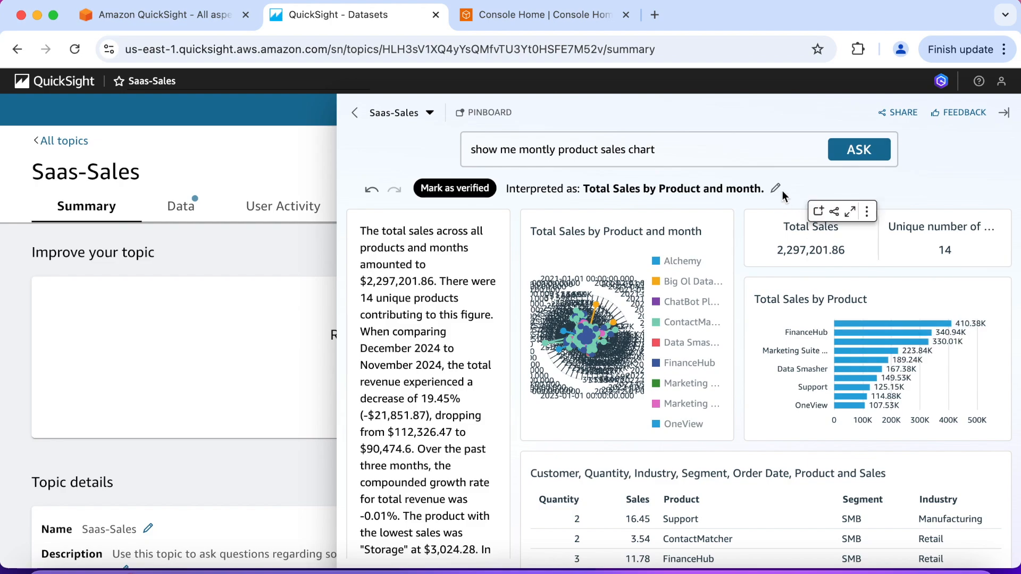
Replace the question with "show me sales by segment", ask it, and pin the Total Sales by Segment chart
{"action": "left_click", "coordinate": [686, 157]}
{"action": "triple_click", "coordinate": [685, 157]}
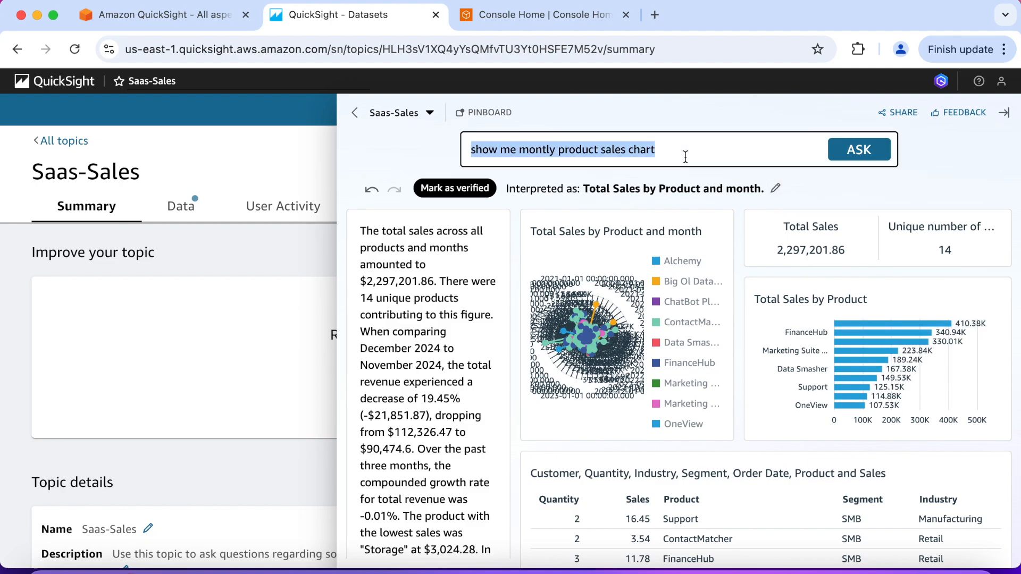
{"action": "type", "text": "show"}
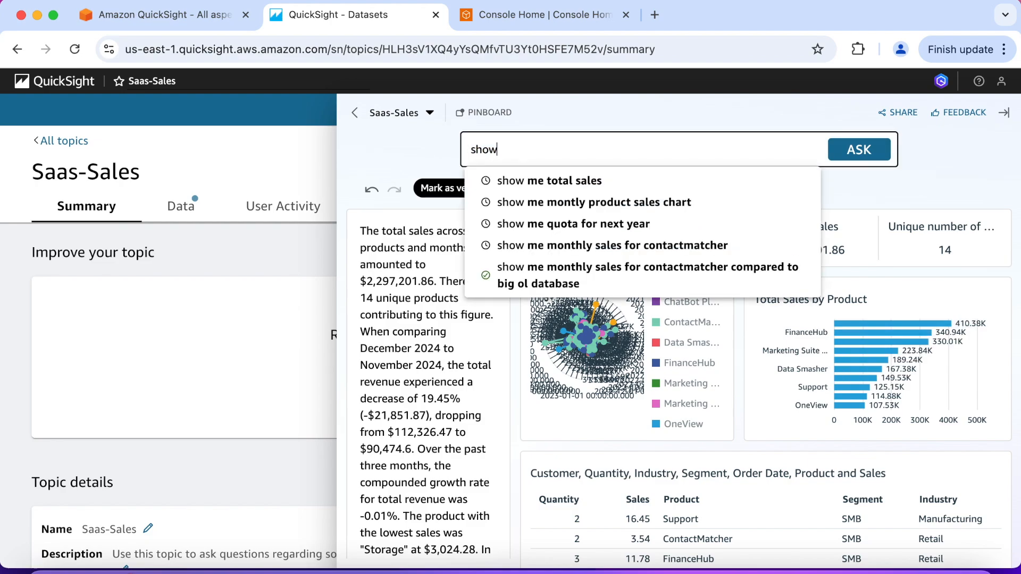
{"action": "type", "text": " me sales by seg"}
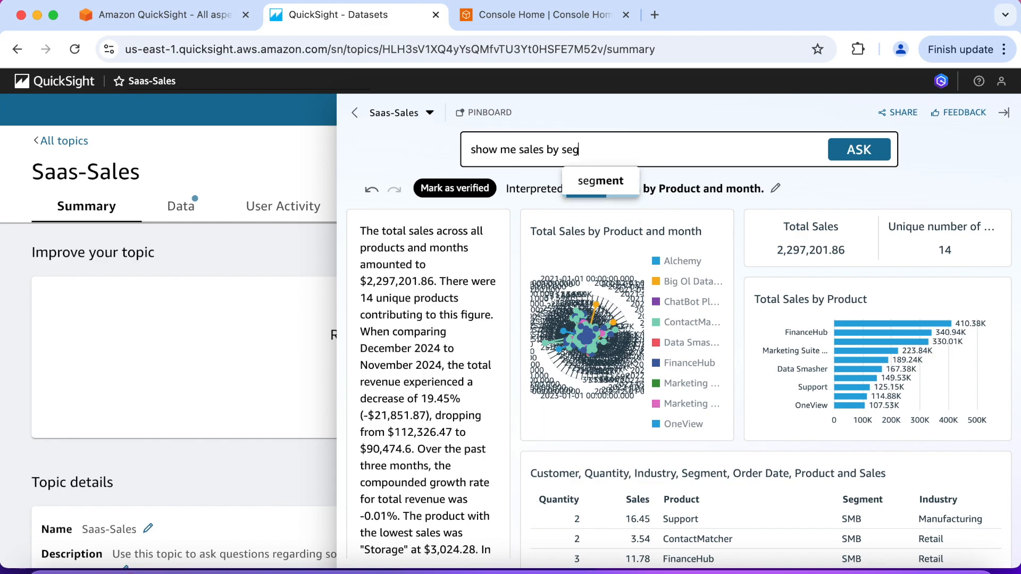
{"action": "type", "text": "ment"}
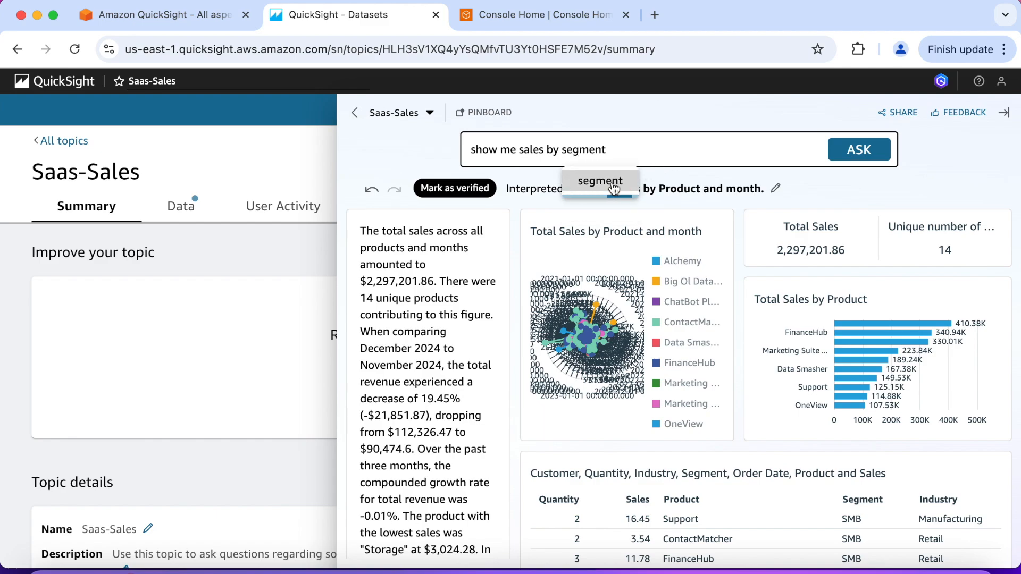
{"action": "left_click", "coordinate": [614, 183]}
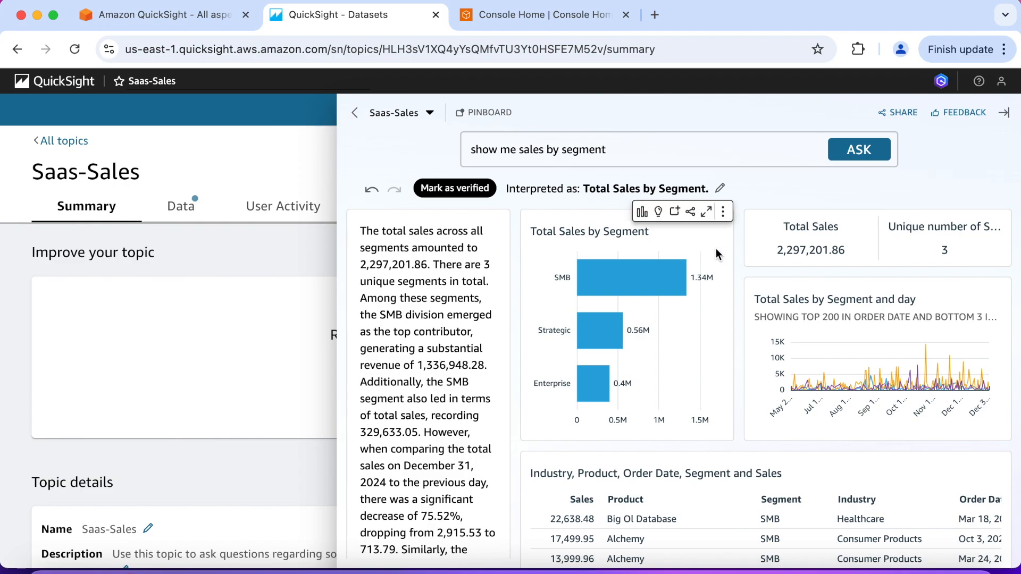
{"action": "left_click", "coordinate": [675, 213]}
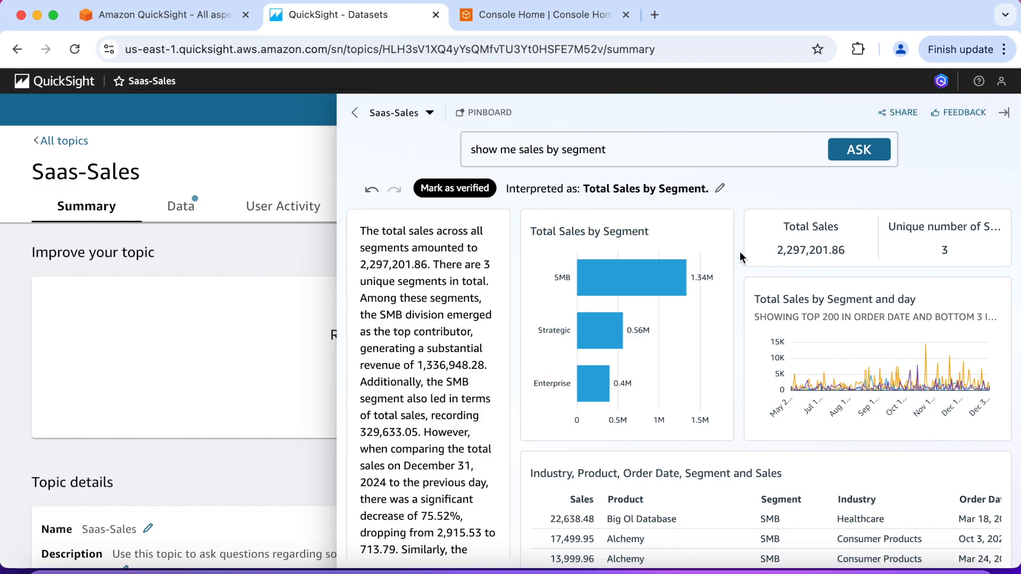
Open the pinboard and set its visual size to Small
{"action": "left_click", "coordinate": [477, 113]}
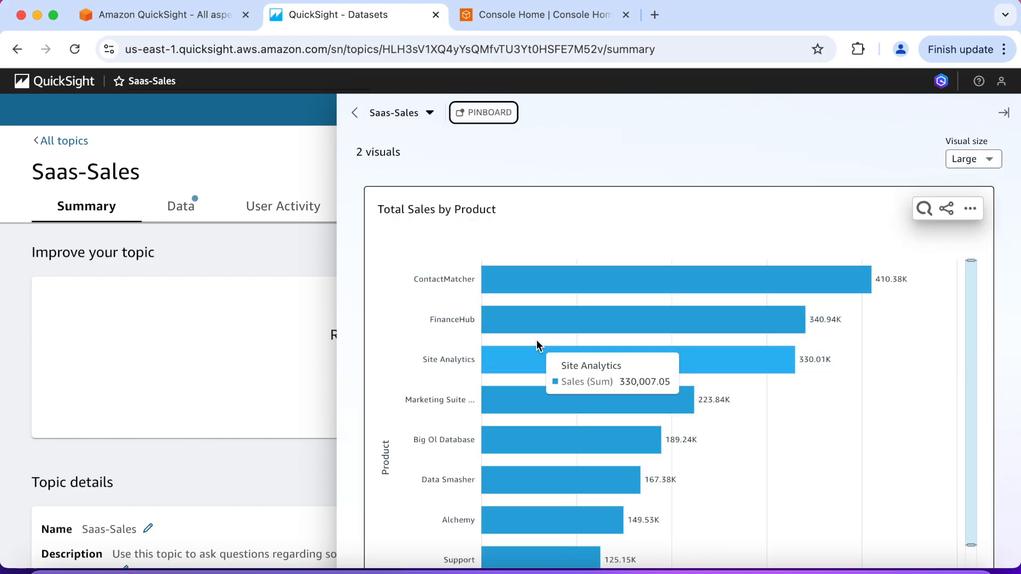
{"action": "left_click", "coordinate": [989, 159]}
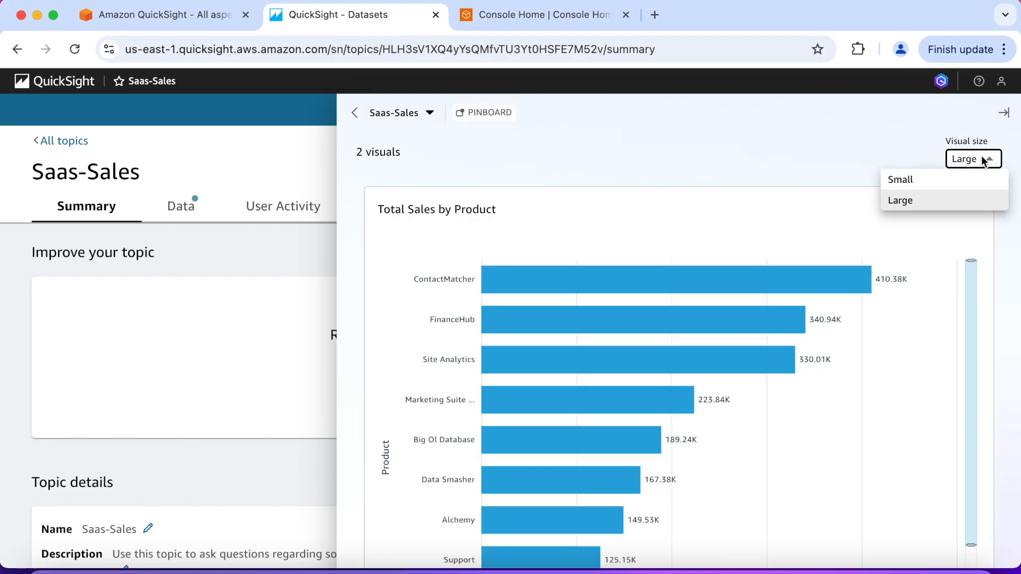
{"action": "left_click", "coordinate": [931, 178]}
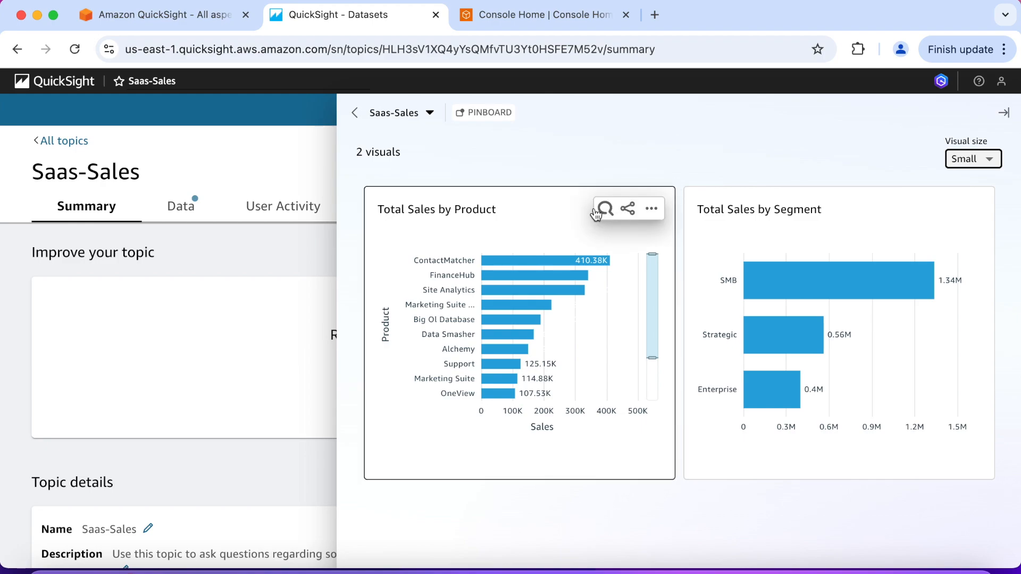
Rename the pinned Total Sales by Product visual as "Sales spread by Product"
{"action": "left_click", "coordinate": [590, 211]}
{"action": "left_click", "coordinate": [503, 214]}
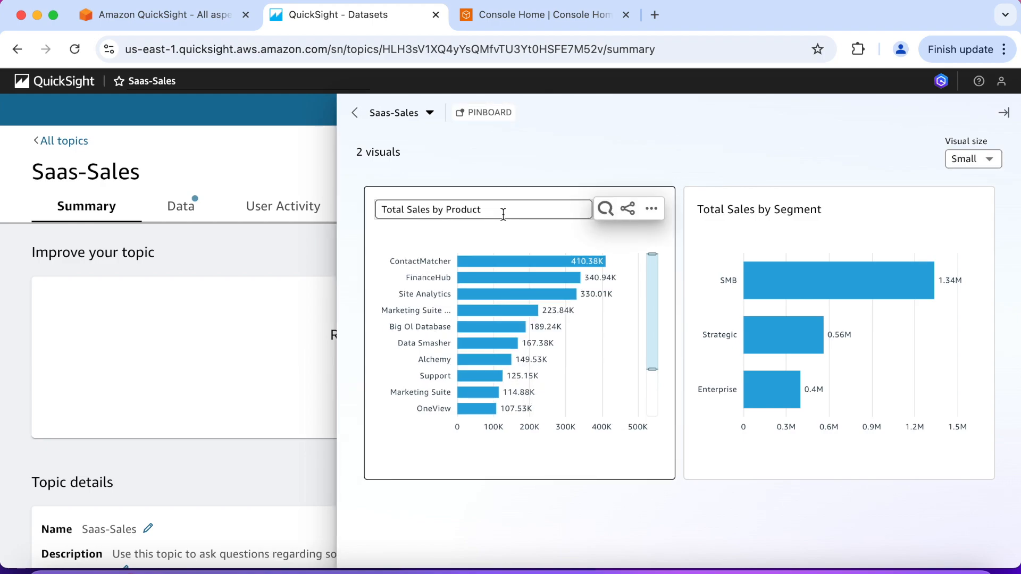
{"action": "left_click", "coordinate": [456, 209]}
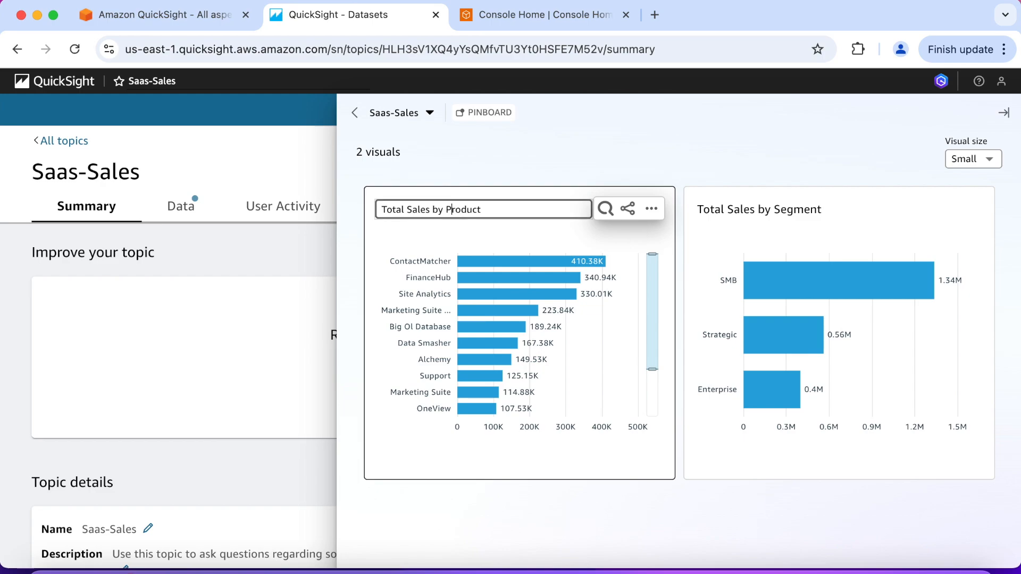
{"action": "key", "text": "BackSpace"}
{"action": "key", "text": "BackSpace"}
{"action": "key", "text": "BackSpace"}
{"action": "key", "text": "BackSpace"}
{"action": "key", "text": "BackSpace"}
{"action": "key", "text": "BackSpace"}
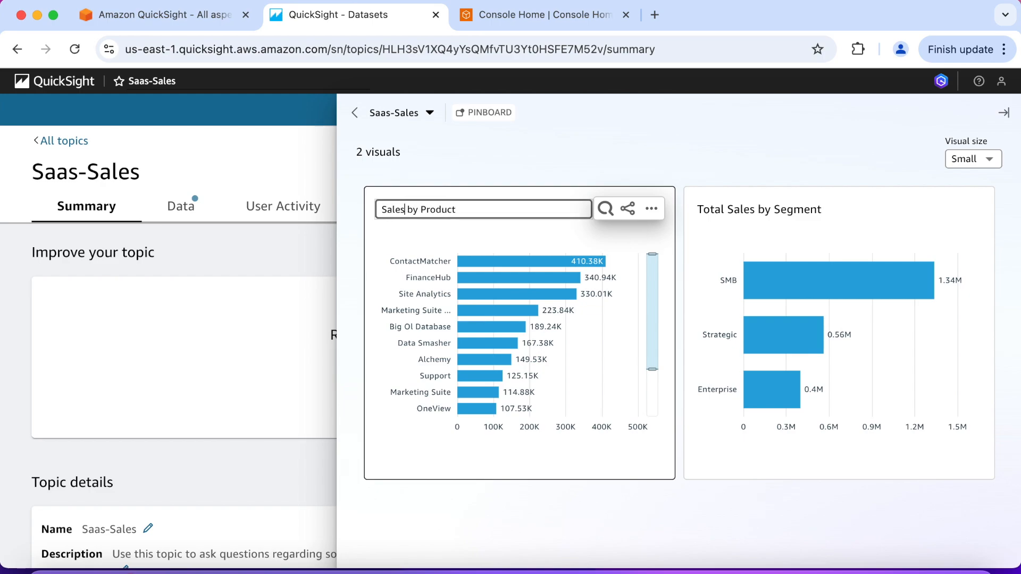
{"action": "type", "text": "spread"}
{"action": "left_click", "coordinate": [615, 237]}
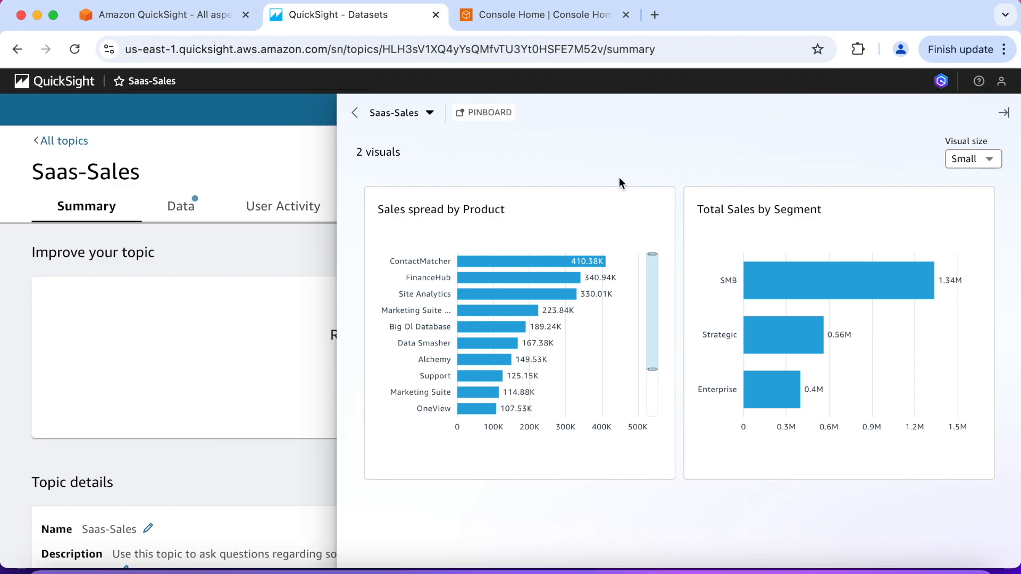
Preview the pinned visuals at Large size and set the pinboard's visual size back to Small
{"action": "left_click", "coordinate": [993, 160]}
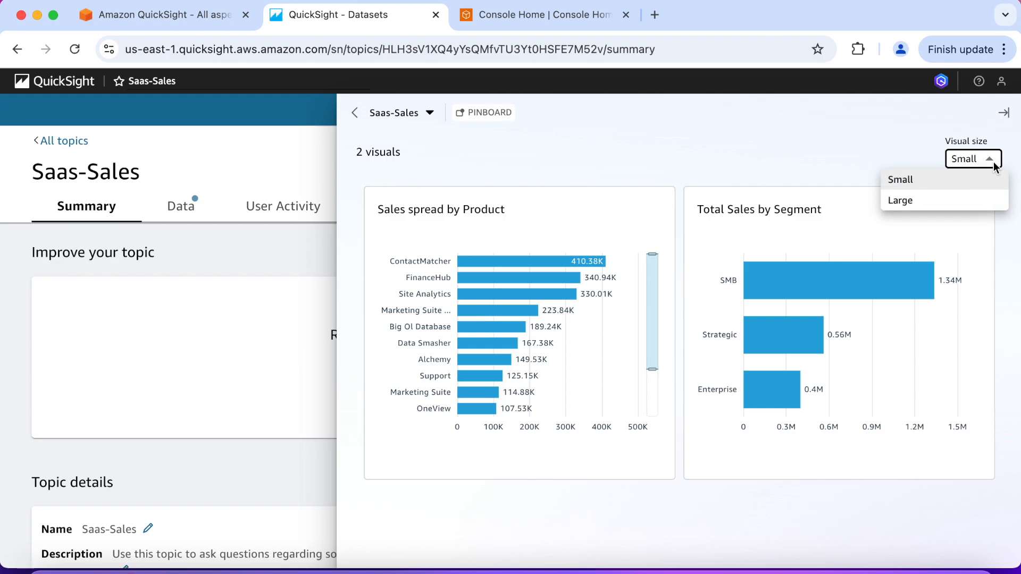
{"action": "left_click", "coordinate": [968, 199]}
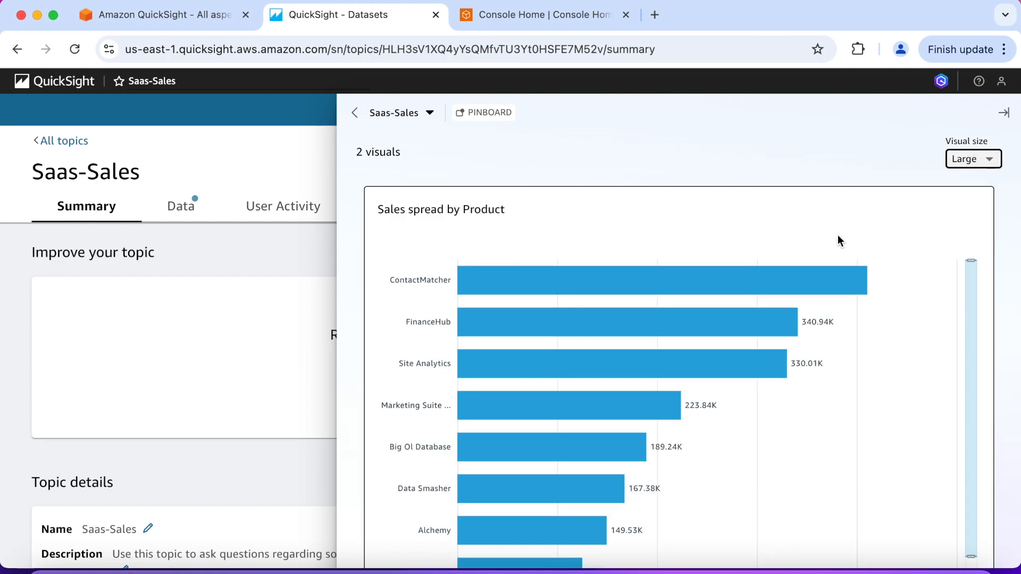
{"action": "scroll", "coordinate": [837, 239], "scroll_direction": "down", "scroll_amount": 12}
{"action": "scroll", "coordinate": [838, 235], "scroll_direction": "down", "scroll_amount": 5}
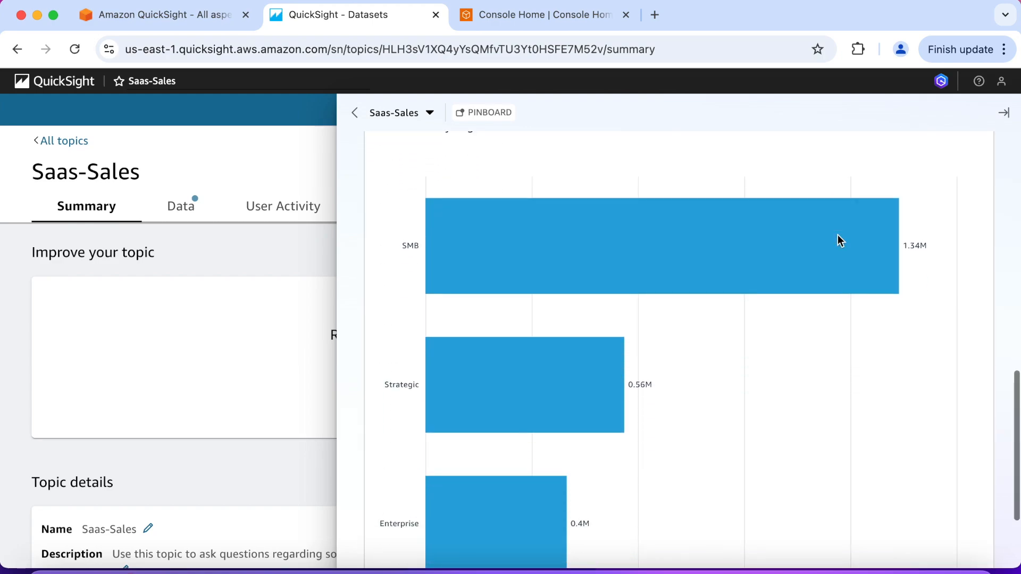
{"action": "scroll", "coordinate": [837, 236], "scroll_direction": "up", "scroll_amount": 10}
{"action": "scroll", "coordinate": [837, 235], "scroll_direction": "up", "scroll_amount": 2}
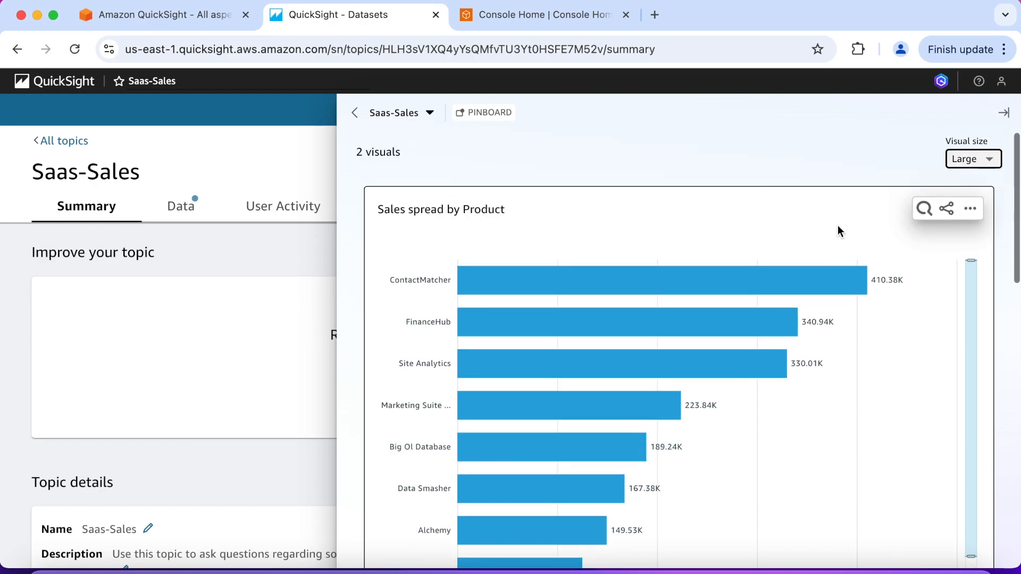
{"action": "left_click", "coordinate": [988, 159]}
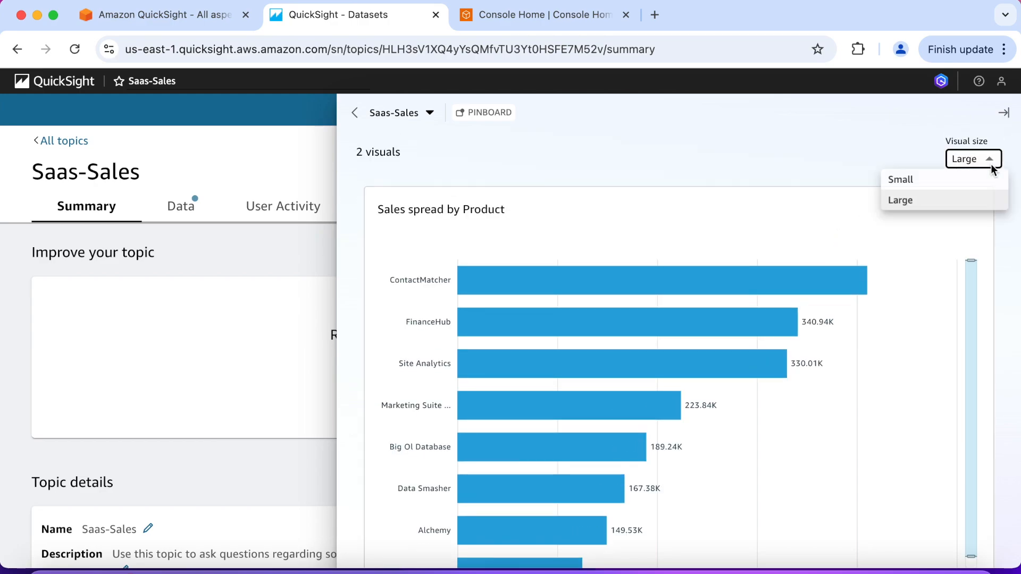
{"action": "left_click", "coordinate": [937, 180]}
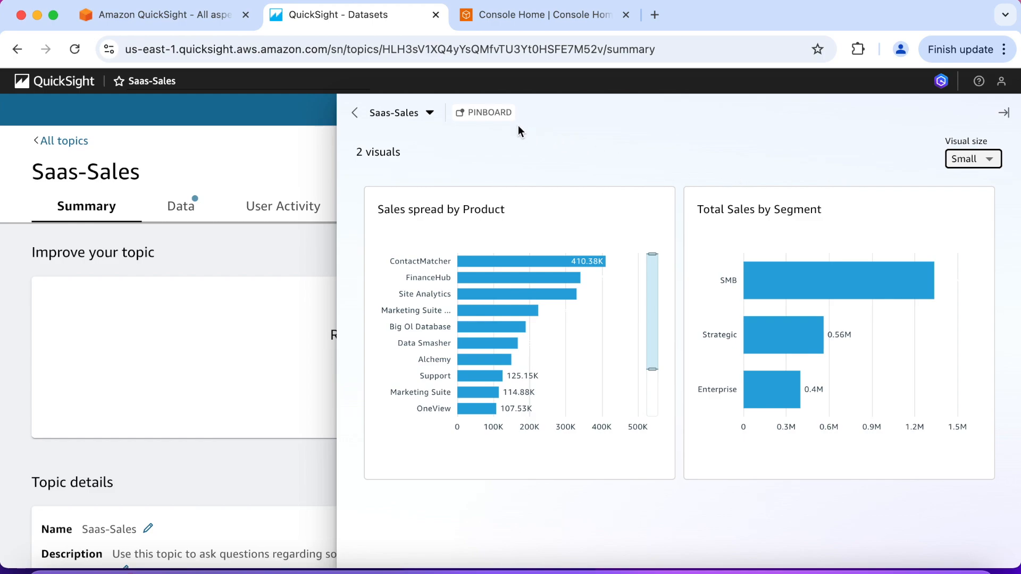
Leave the pinboard for the Saas-Sales topic home and ask the verified suggested question comparing monthly contactmatcher and big ol database sales
{"action": "left_click", "coordinate": [501, 120]}
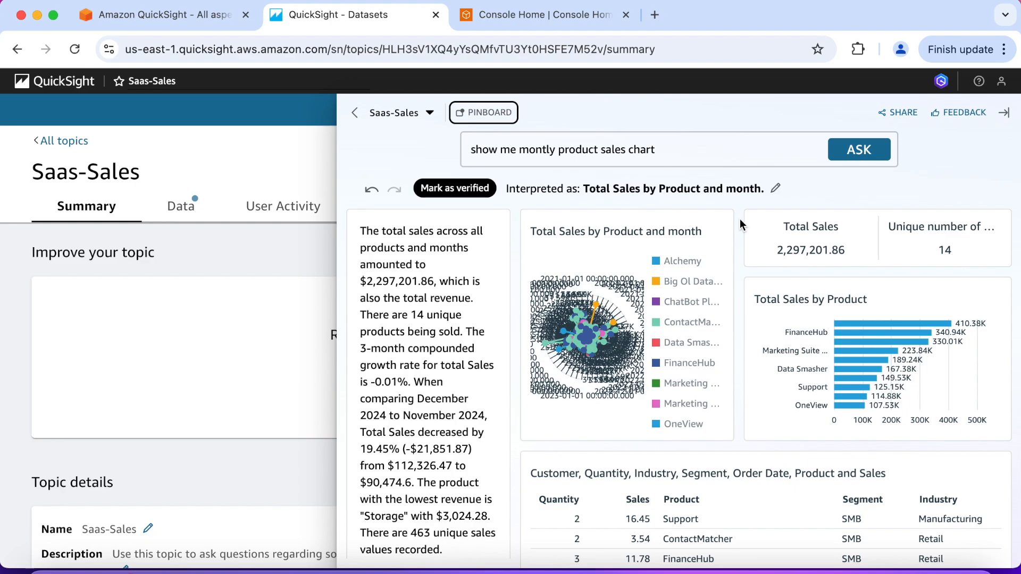
{"action": "left_click", "coordinate": [354, 115]}
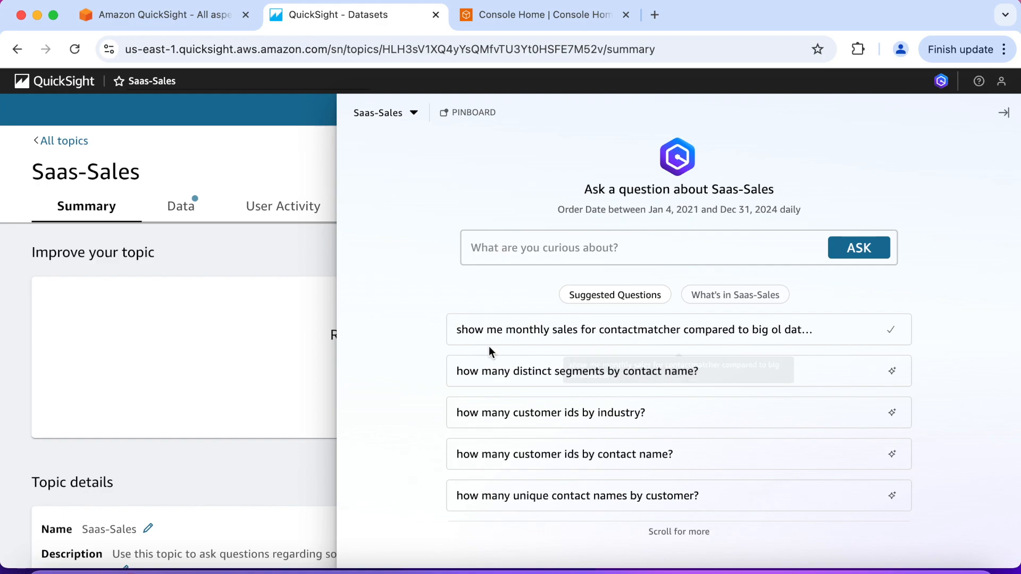
{"action": "left_click", "coordinate": [502, 335]}
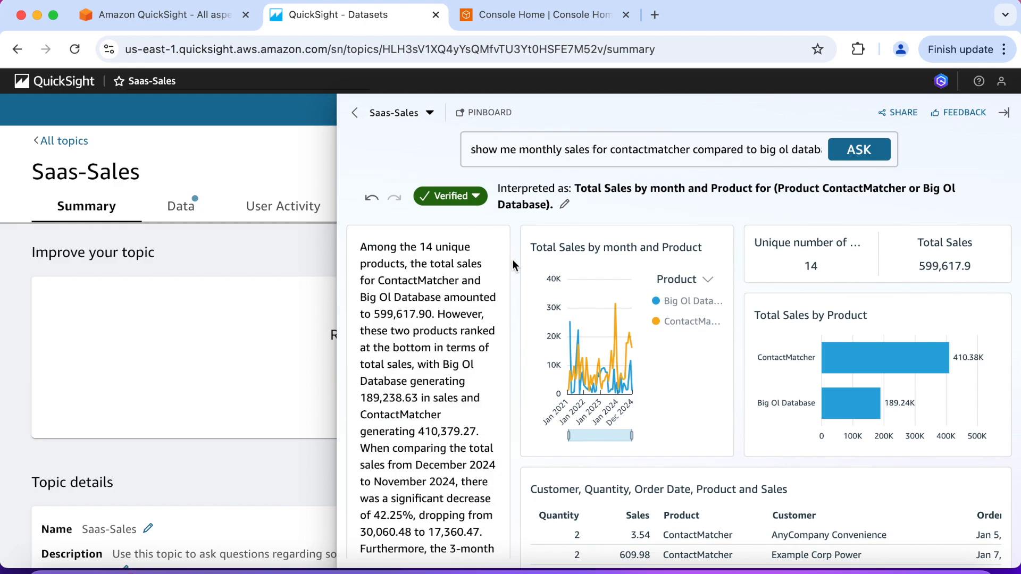
Copy a share link for the whole verified answer
{"action": "mouse_move", "coordinate": [584, 264]}
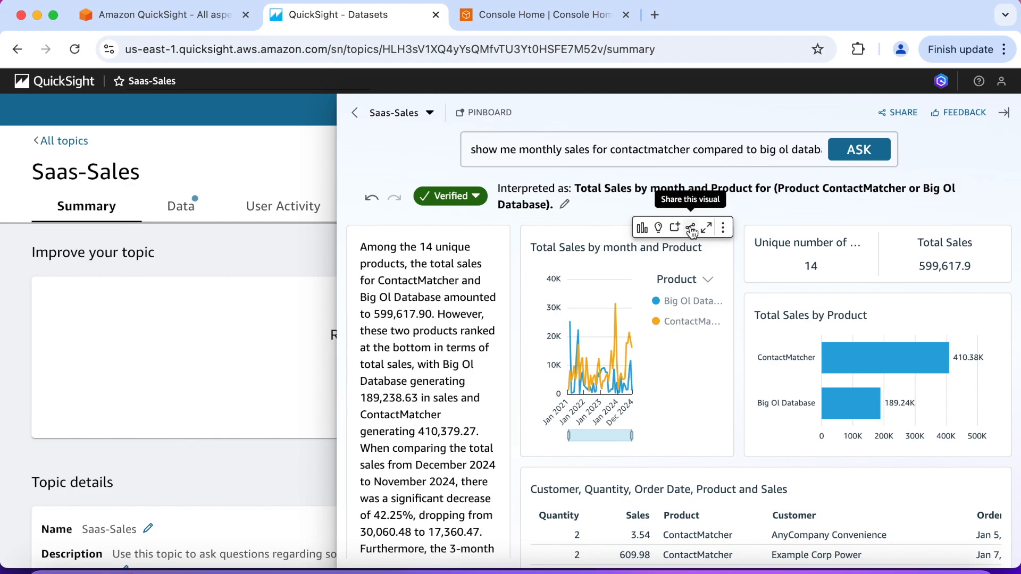
{"action": "left_click", "coordinate": [897, 117]}
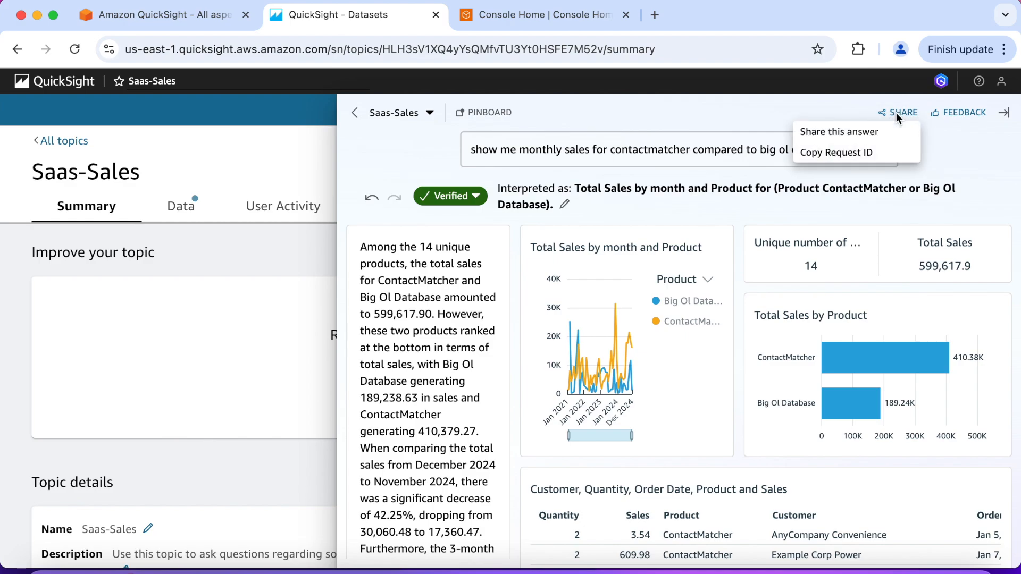
{"action": "left_click", "coordinate": [862, 133]}
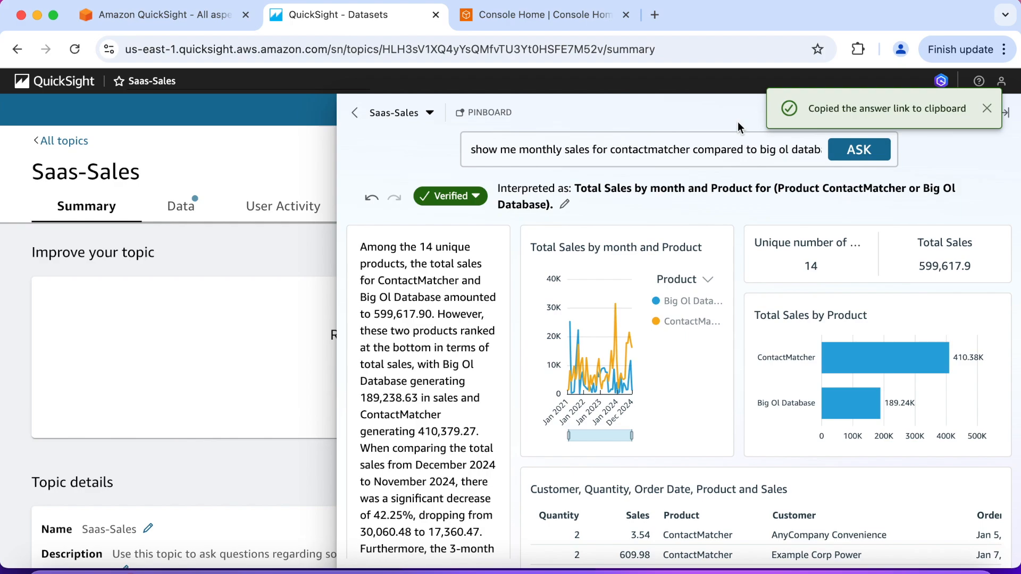
Open the copied answer link in a new browser tab and review the shared answer's summary, charts and table
{"action": "left_click", "coordinate": [654, 15]}
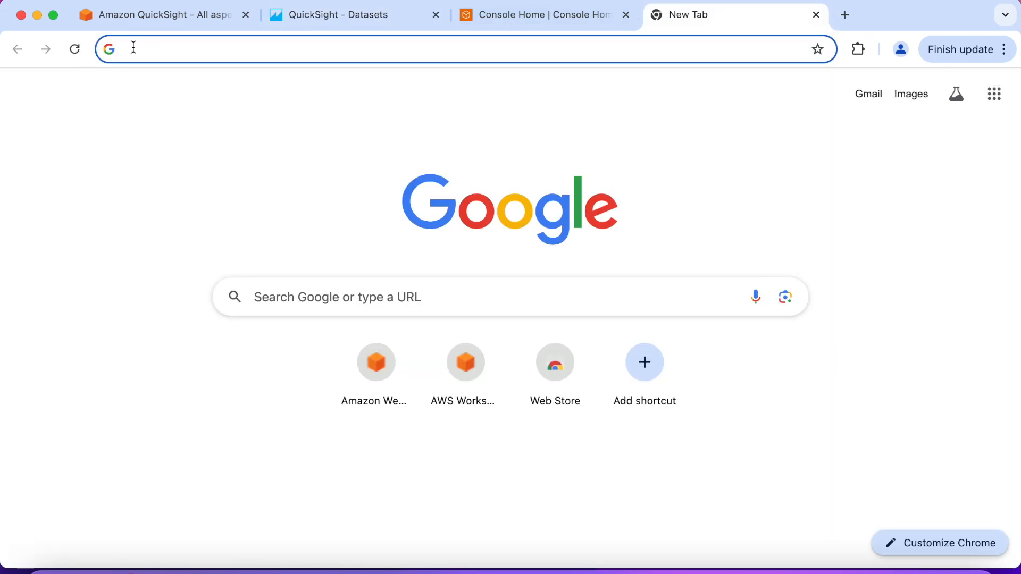
{"action": "right_click", "coordinate": [134, 47]}
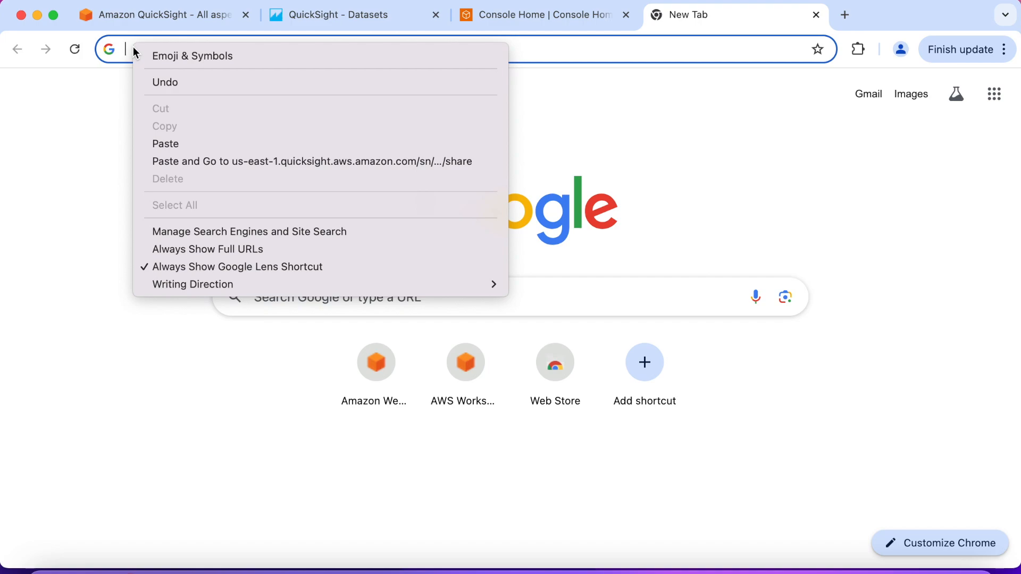
{"action": "left_click", "coordinate": [218, 160]}
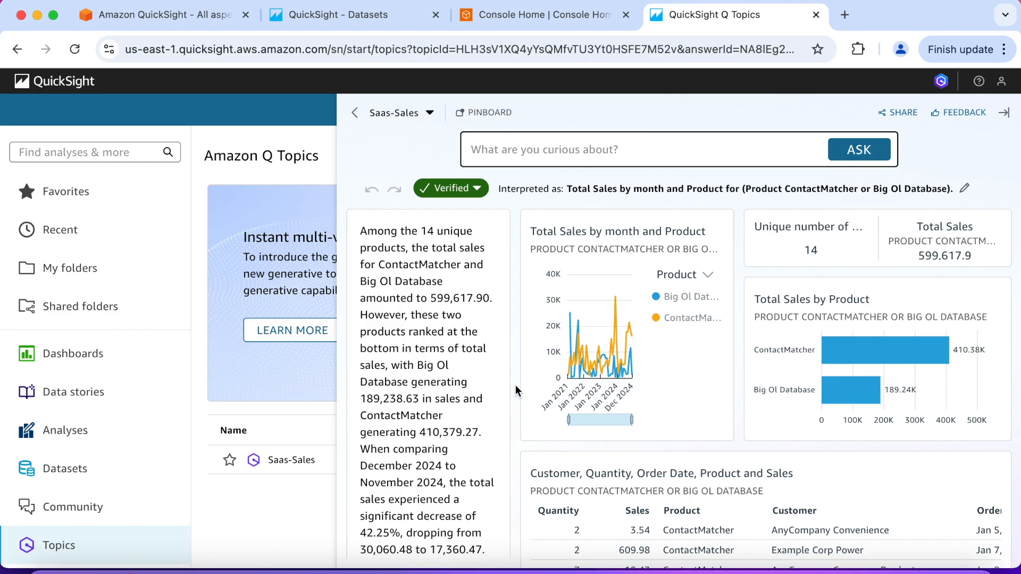
{"action": "scroll", "coordinate": [515, 385], "scroll_direction": "down", "scroll_amount": 1}
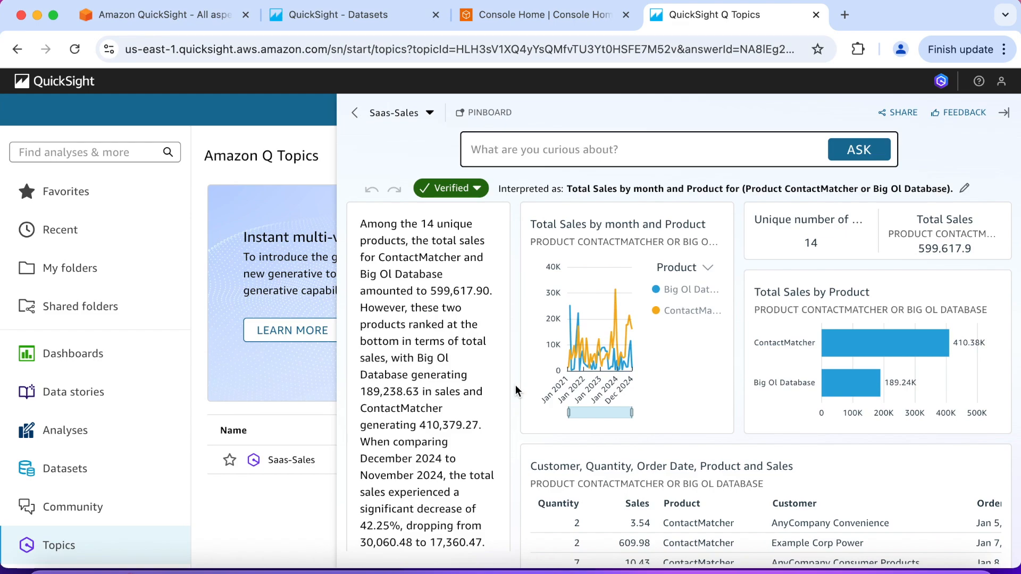
{"action": "scroll", "coordinate": [515, 385], "scroll_direction": "down", "scroll_amount": 2}
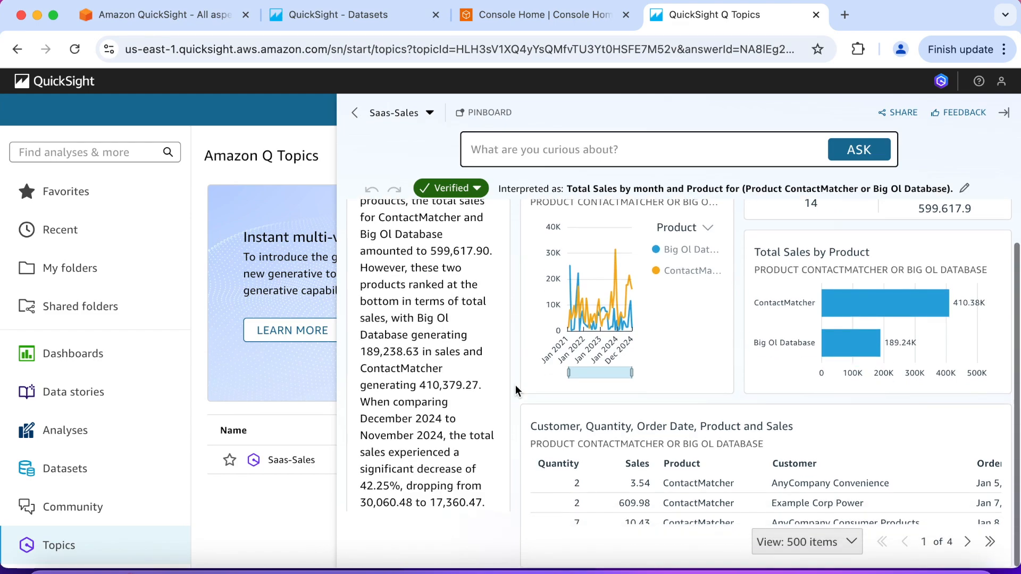